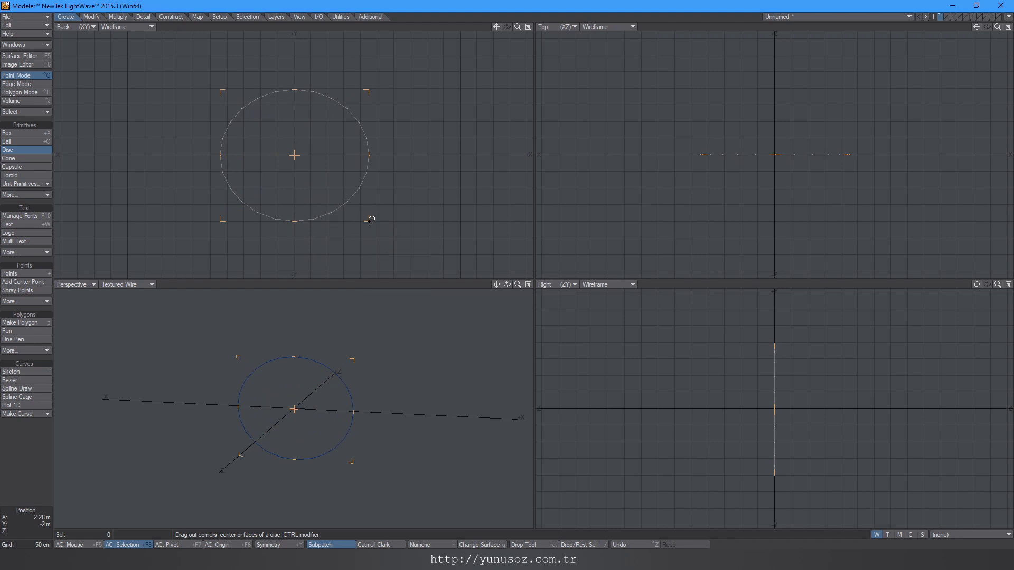
Step: Set the disc to 20 sides and center it at 0 on the X and Y axes
text(n20)
key(Return)
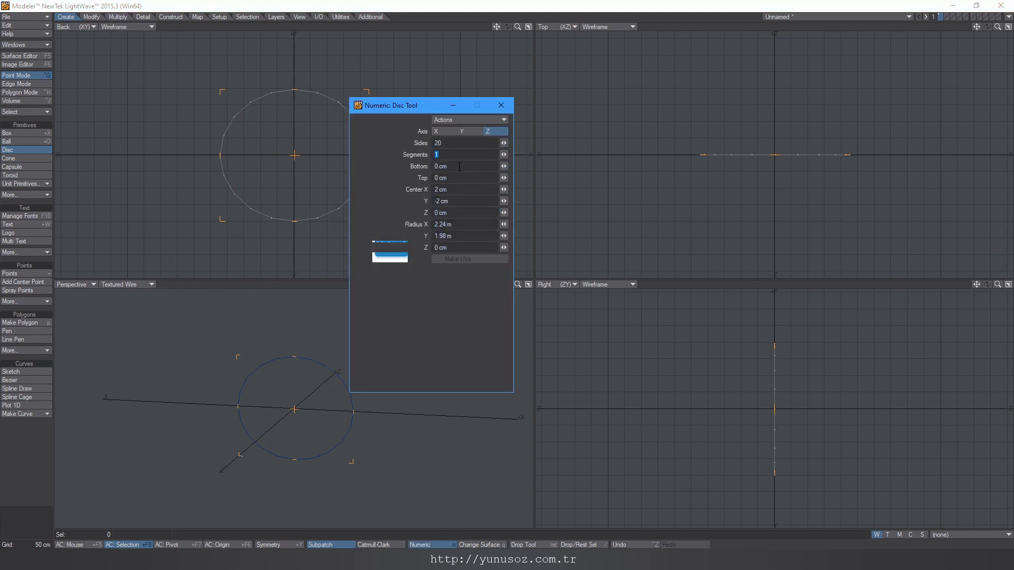
key(Return)
click(462, 189)
text(0)
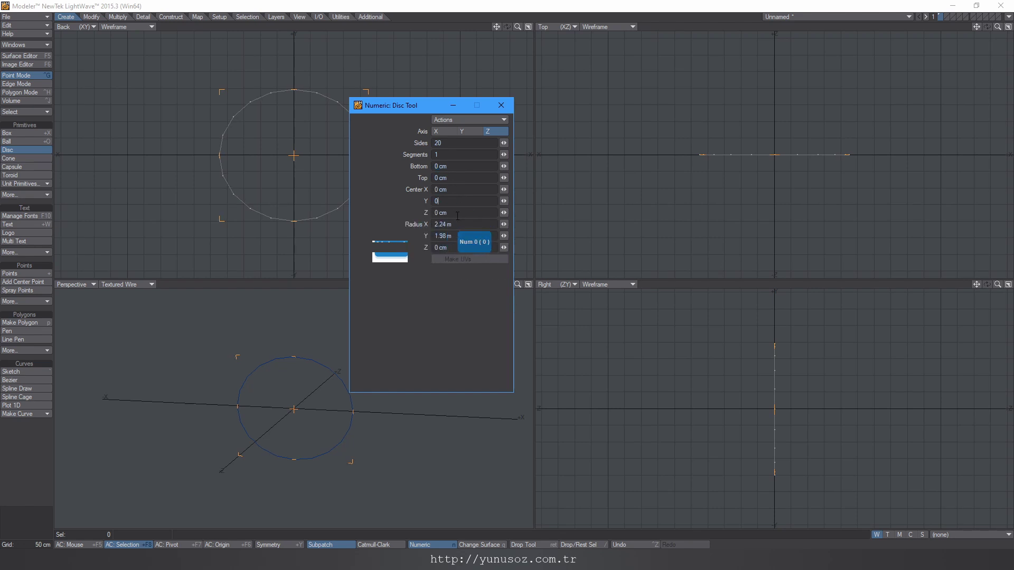
Step: Set the disc's X and Y radius to 1 m and finish creating it
click(467, 227)
text(1)
key(Return)
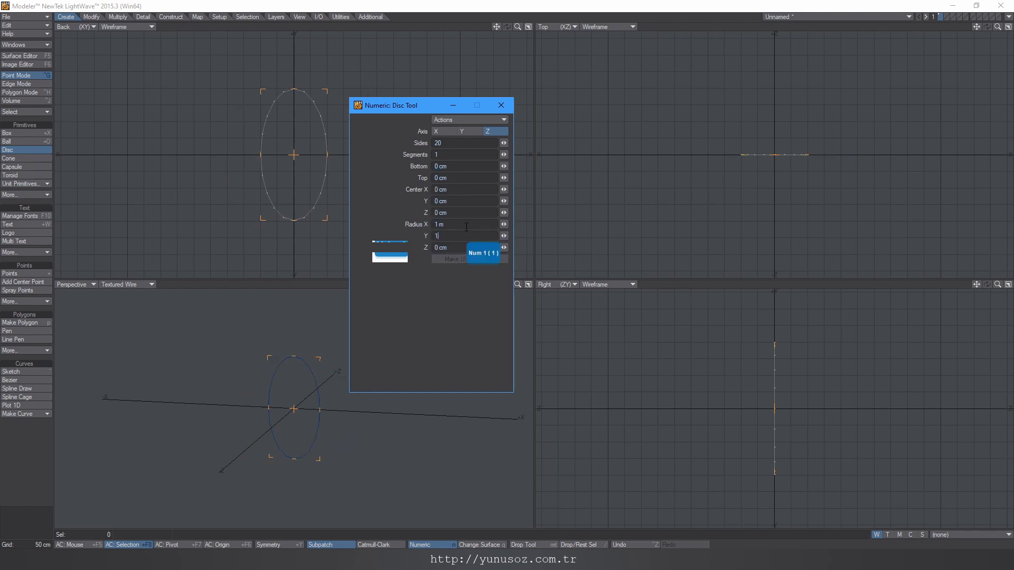
click(504, 106)
key(space)
key(a)
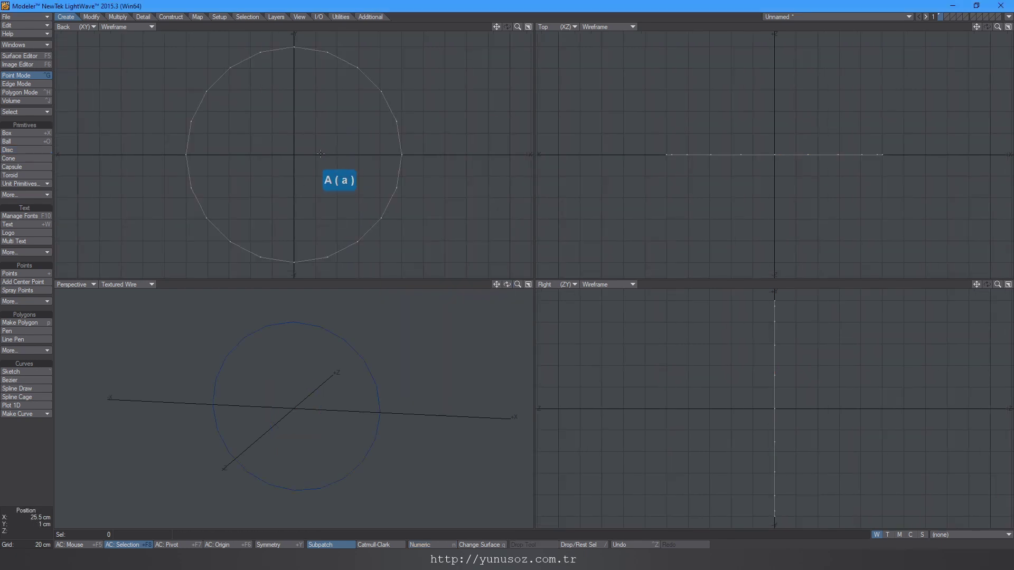
Step: Remove the disc's polygon while keeping its 20 rim points
click(39, 95)
click(337, 132)
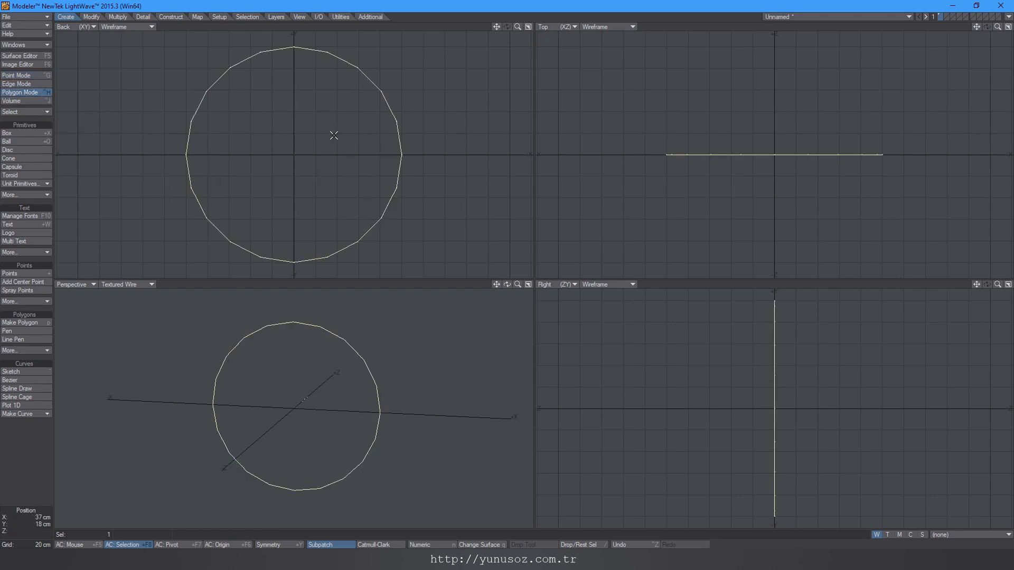
key(k)
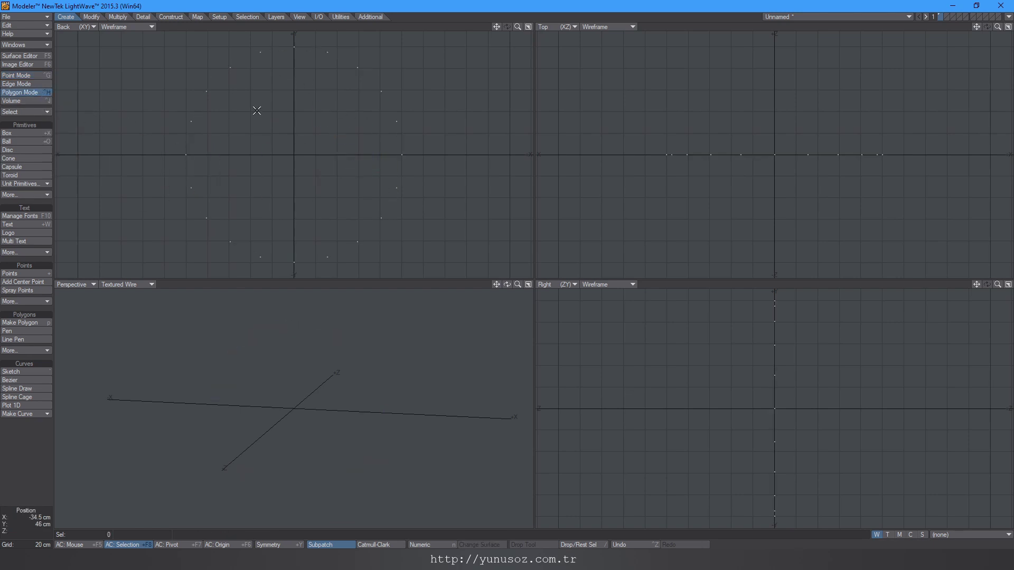
Step: Make a four-sided polygon from four consecutive points on the circle's upper-left arc in the Back view
click(24, 75)
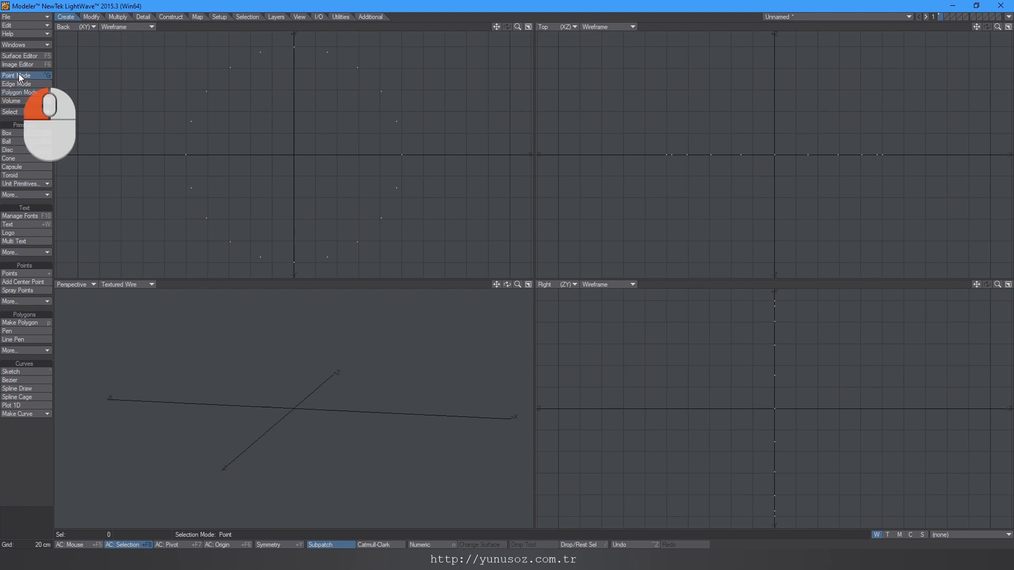
click(207, 92)
shift+click(230, 67)
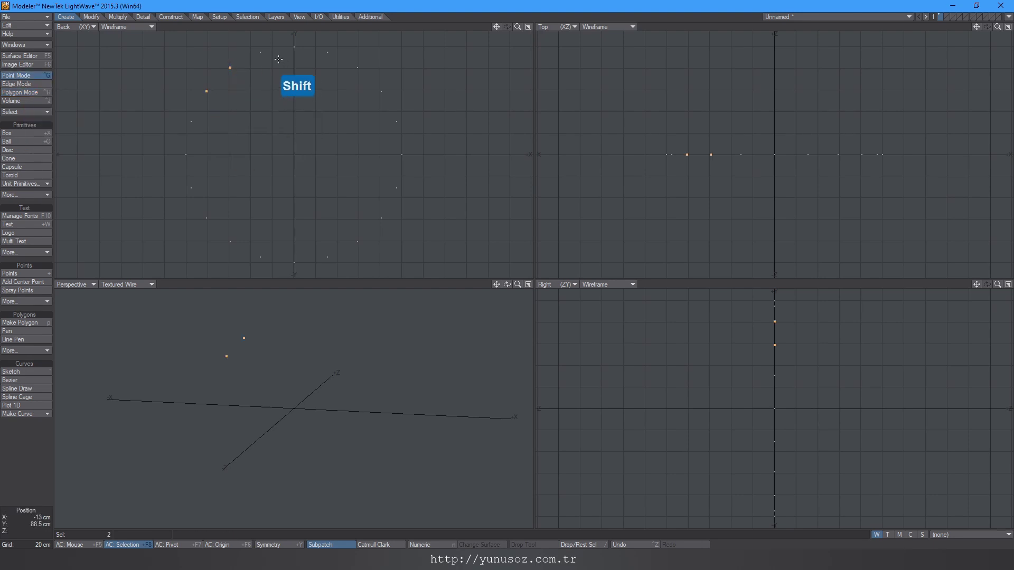
shift+click(261, 53)
shift+click(184, 124)
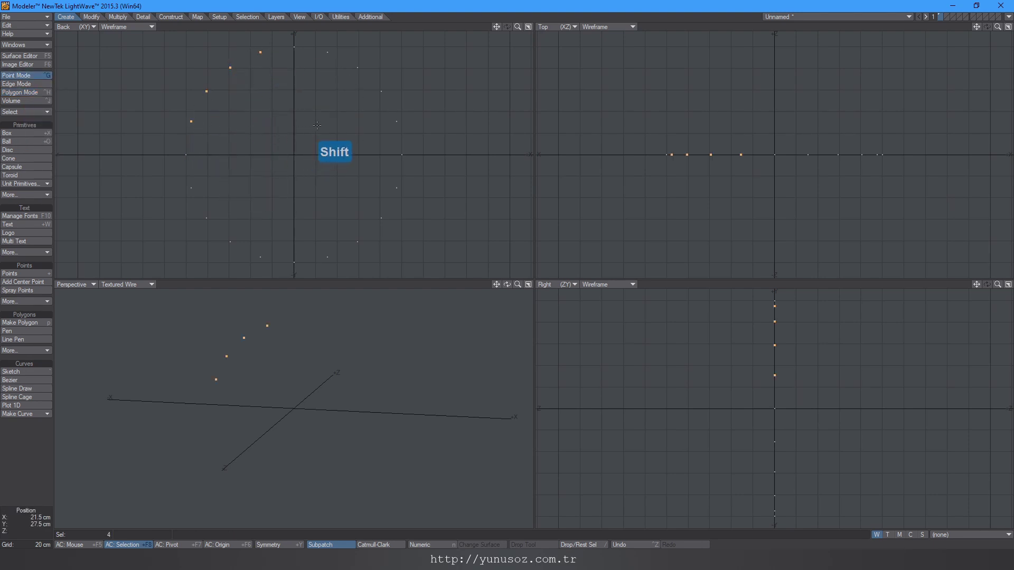
key(p)
Step: Add three diagonal four-point polygons alongside the first one, each connecting the next point pairs on opposite sides of the circle
mouse_move(260, 52)
mouse_down()
mouse_move(297, 48)
mouse_move(267, 129)
mouse_move(177, 164)
mouse_move(192, 123)
mouse_up()
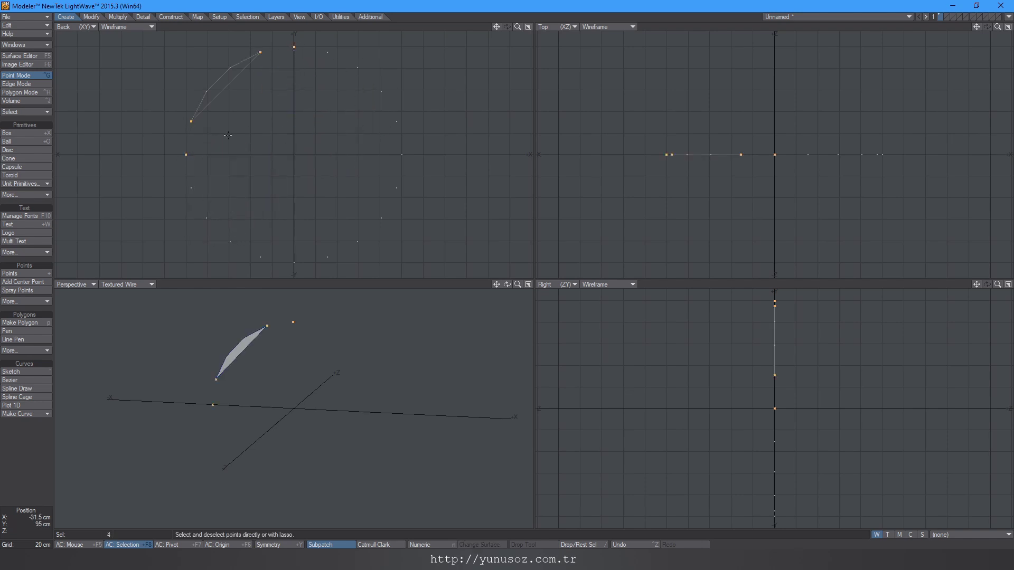
key(p)
mouse_move(281, 54)
mouse_down()
mouse_move(322, 55)
mouse_move(285, 104)
mouse_move(179, 195)
mouse_move(191, 153)
mouse_move(249, 173)
mouse_up()
key(p)
mouse_move(327, 53)
mouse_down()
mouse_move(365, 70)
mouse_move(222, 206)
mouse_move(223, 219)
mouse_move(193, 185)
mouse_move(278, 183)
mouse_up()
key(p)
Step: Continue filling the circle with three more diagonal four-point strips across its center and lower-right half
click(382, 95)
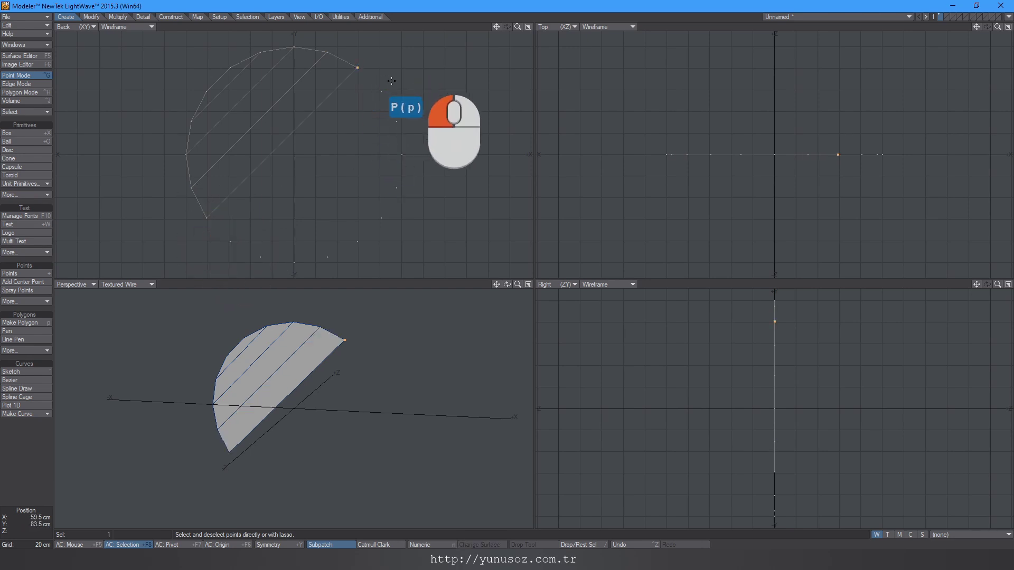
mouse_move(382, 95)
mouse_down()
mouse_move(230, 239)
mouse_move(198, 218)
mouse_up()
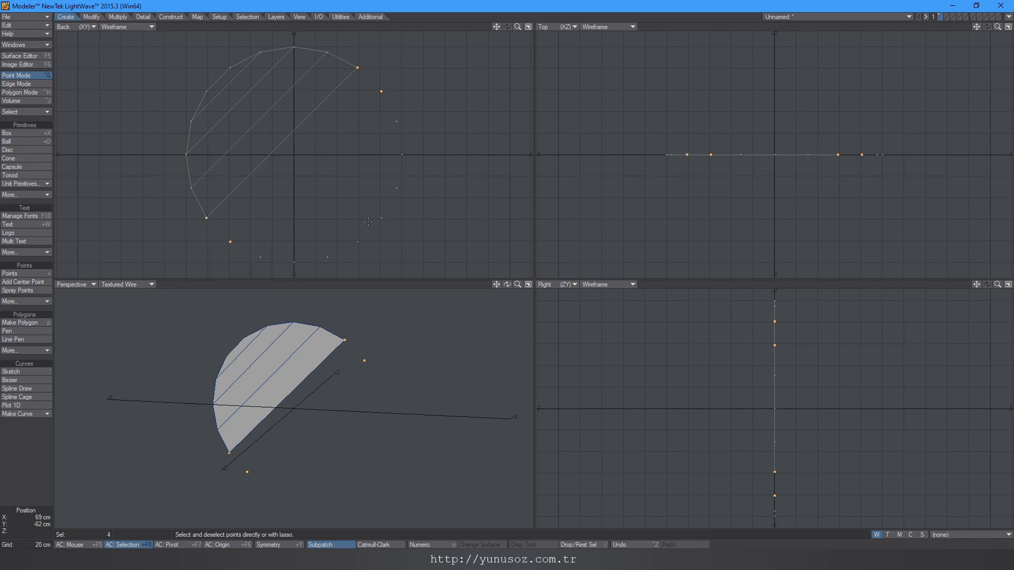
key(p)
mouse_move(373, 95)
mouse_down()
mouse_move(384, 94)
mouse_move(400, 122)
mouse_move(324, 205)
mouse_move(247, 259)
mouse_move(232, 252)
mouse_move(248, 240)
mouse_up()
key(p)
mouse_move(402, 124)
mouse_down()
mouse_move(393, 123)
mouse_move(408, 153)
mouse_move(322, 209)
mouse_move(297, 265)
mouse_move(254, 259)
mouse_up()
key(p)
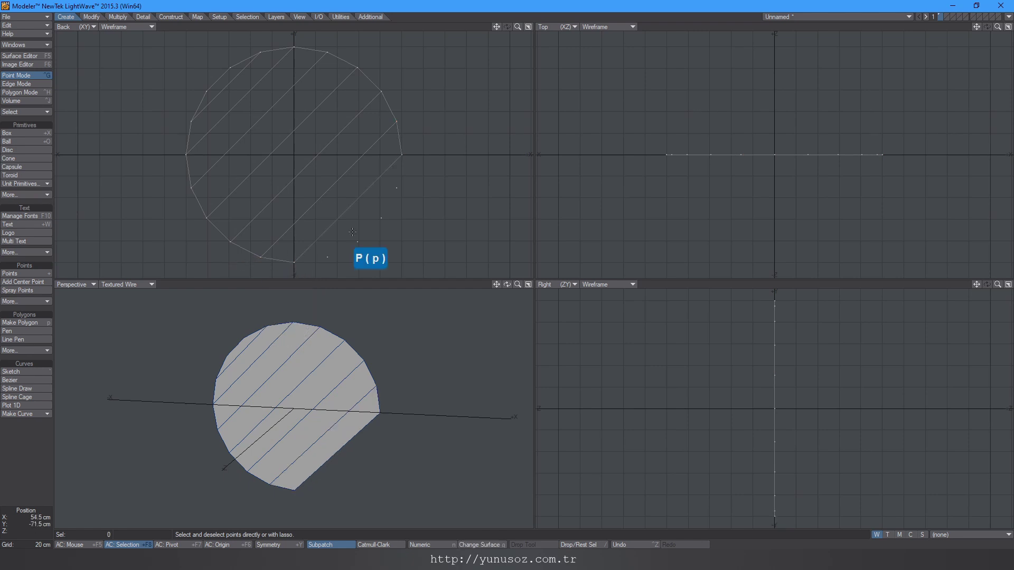
Step: Close the remaining lower-right area of the disc with two four-point polygons
click(419, 155)
mouse_move(418, 155)
mouse_down()
mouse_move(359, 228)
mouse_move(295, 266)
mouse_up()
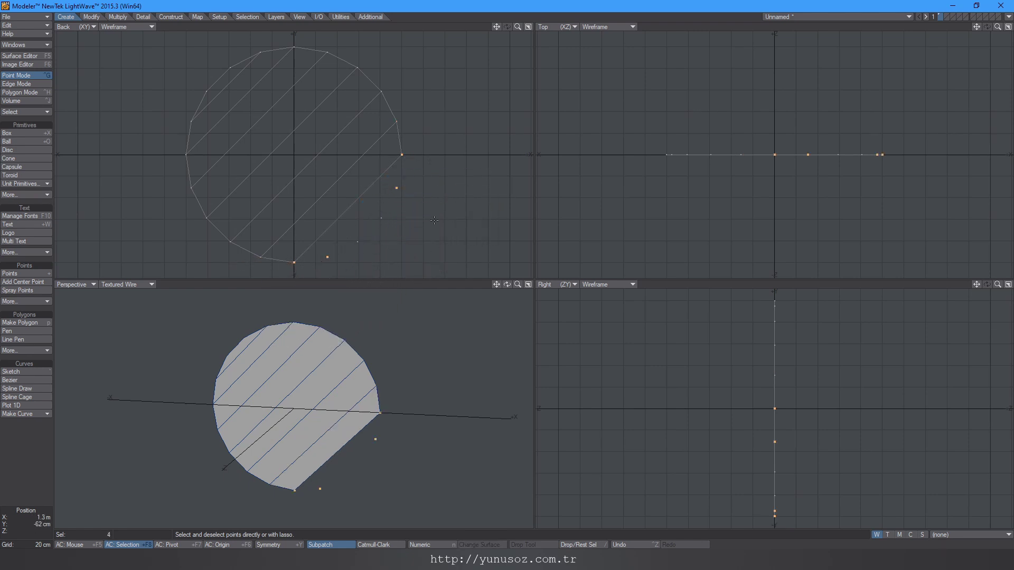
key(p)
drag(405, 187, 329, 257)
key(p)
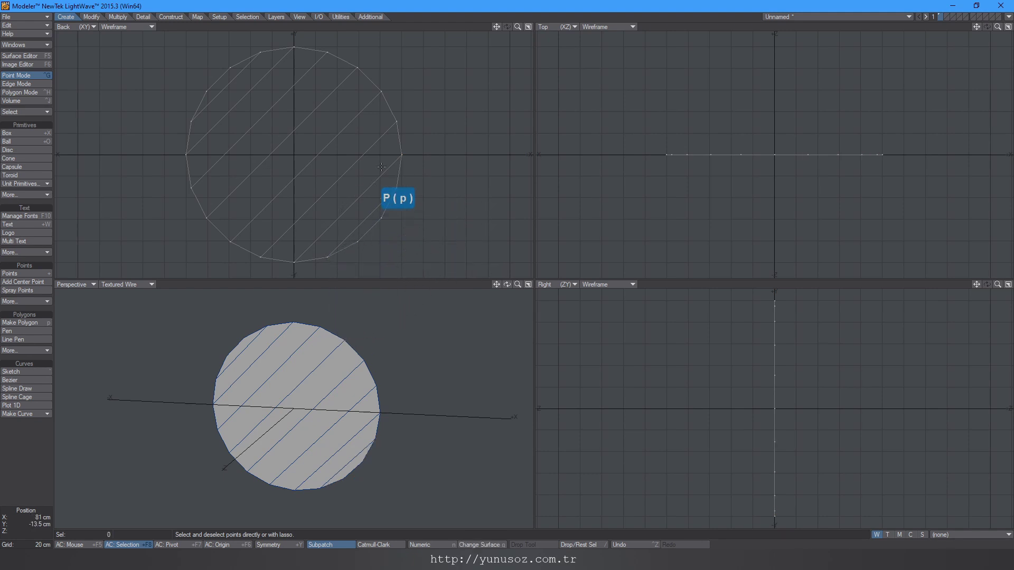
Step: Copy the ten diagonal edges of the disc into the second layer and rotate the copy 90 degrees in the Back view
key(space)
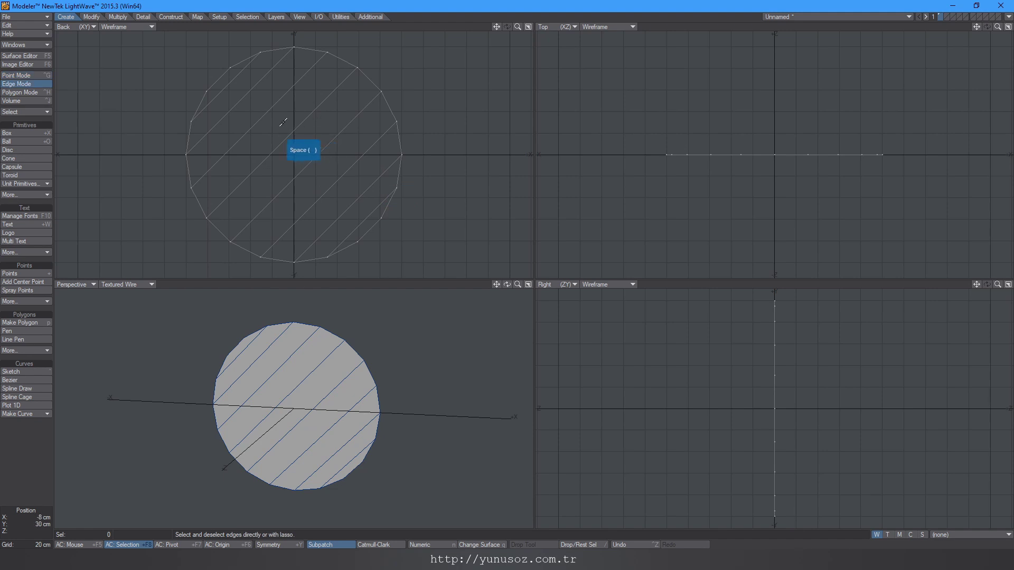
mouse_move(238, 103)
mouse_down()
mouse_move(236, 61)
mouse_move(239, 108)
mouse_move(338, 182)
mouse_move(394, 241)
mouse_up()
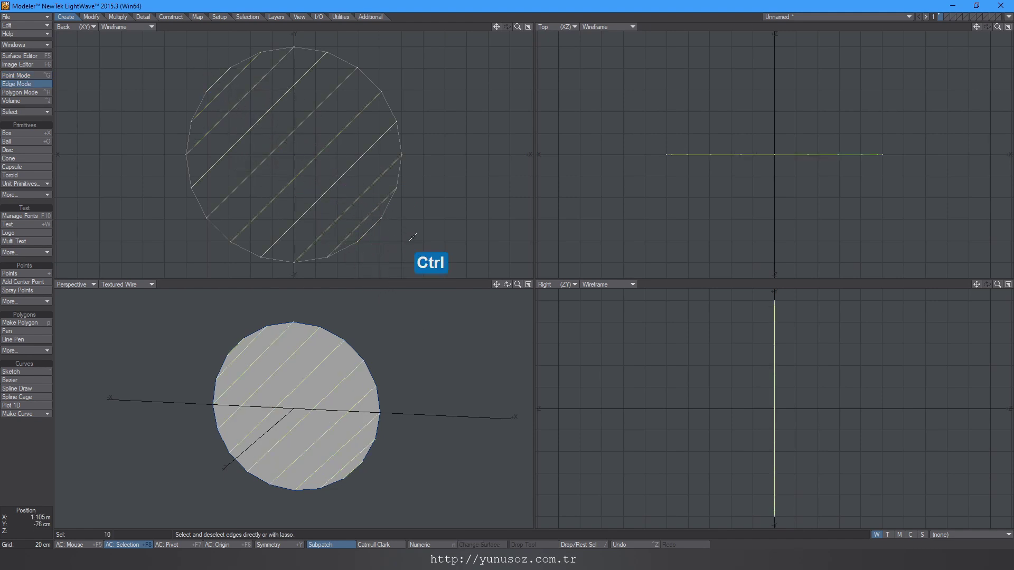
key(2)
key(2)
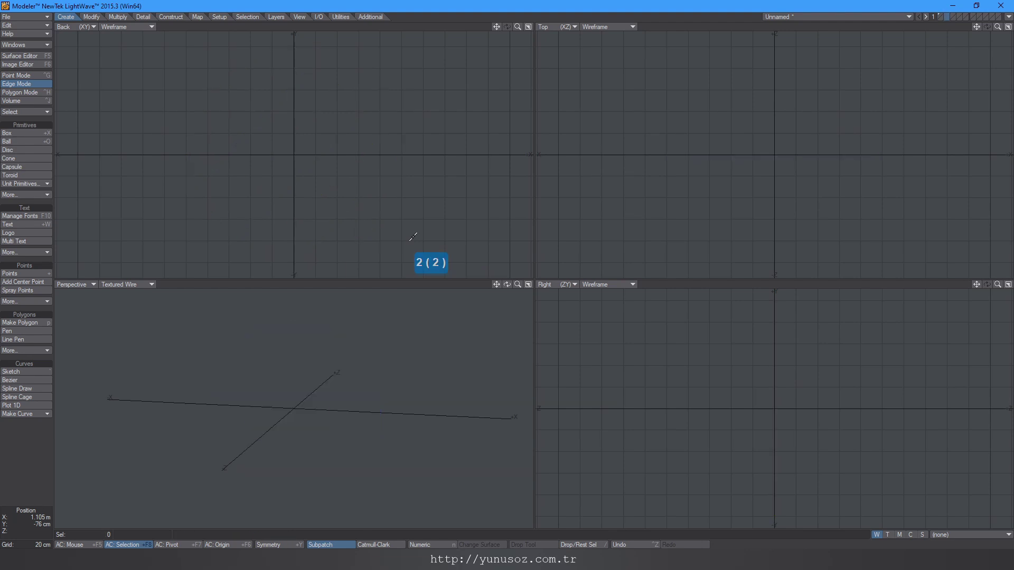
key(ctrl+v)
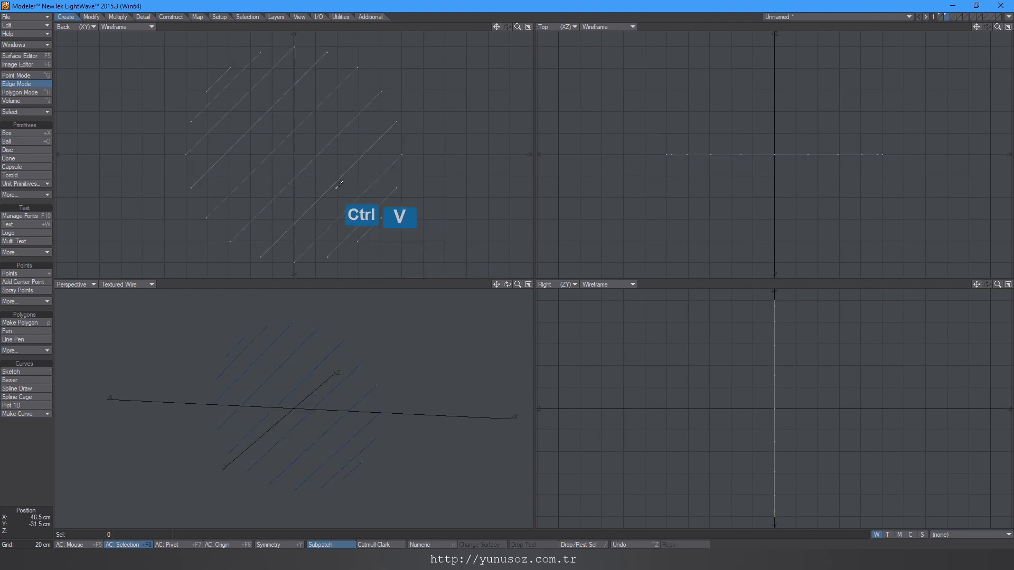
key(r)
ctrl+drag(294, 127, 335, 119)
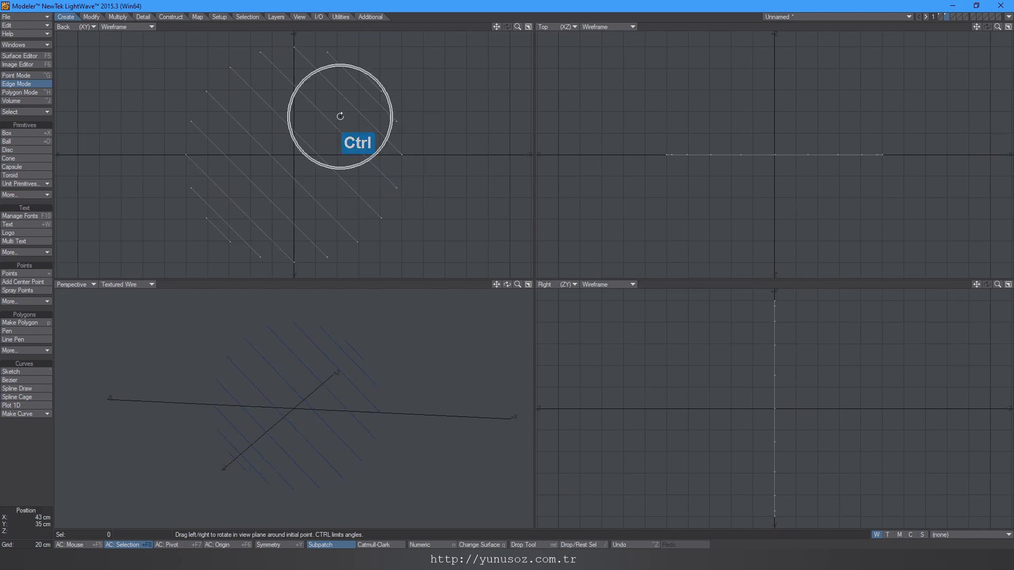
Step: Try to slice the rotated lines with the disc layer as background, using Template Drill on the Z axis
key(alt+1)
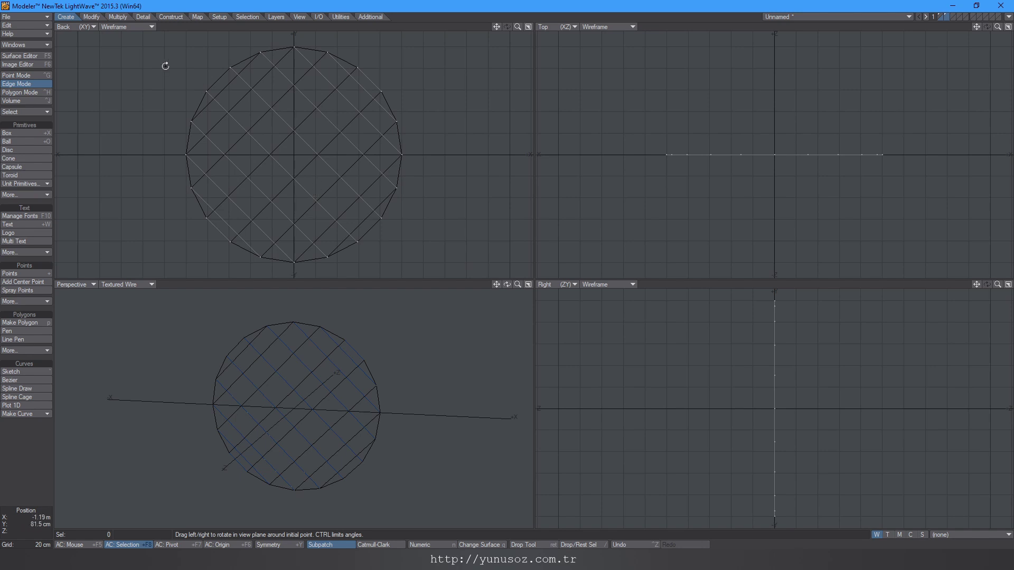
click(173, 18)
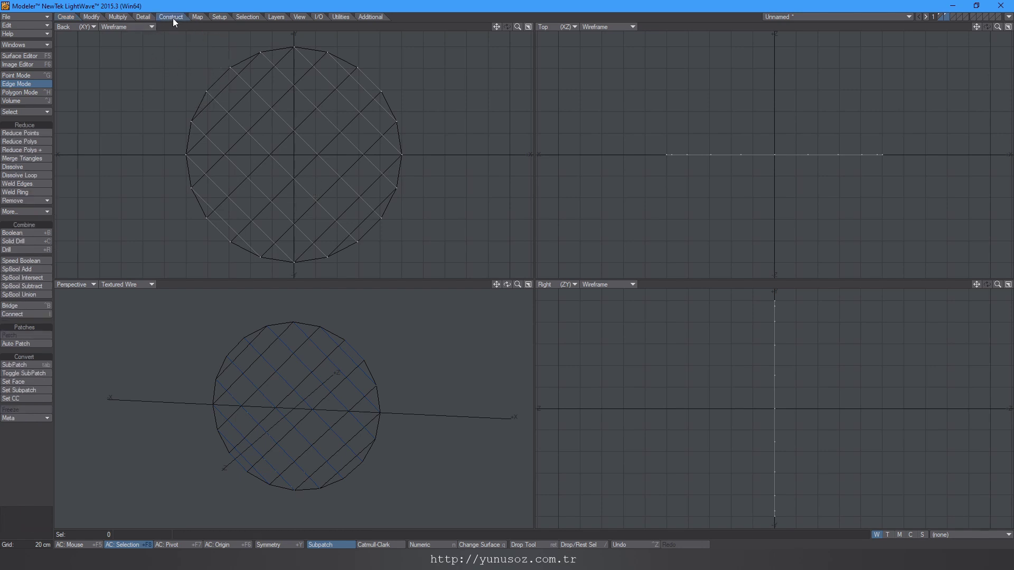
click(22, 251)
click(361, 232)
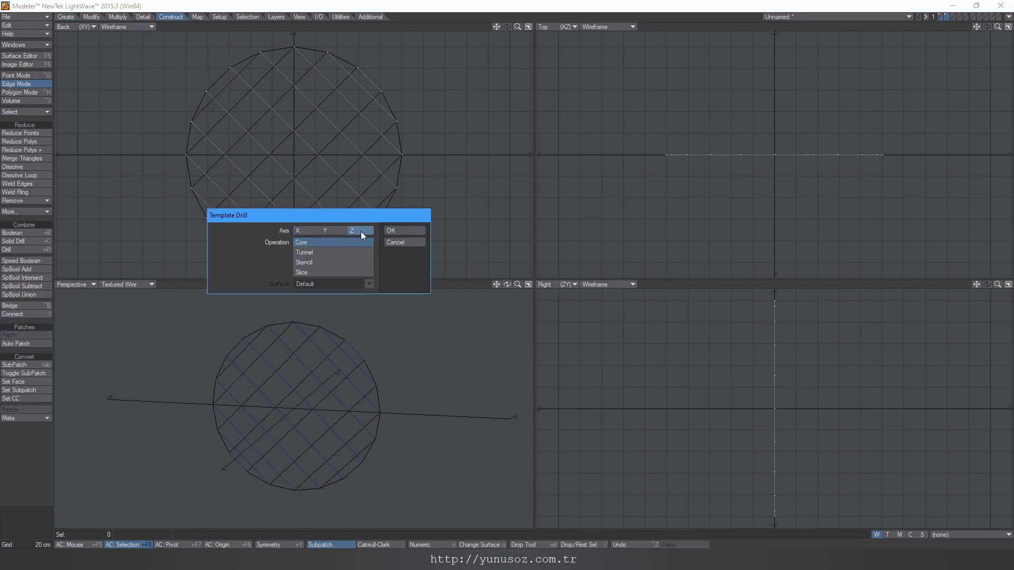
click(307, 271)
click(418, 232)
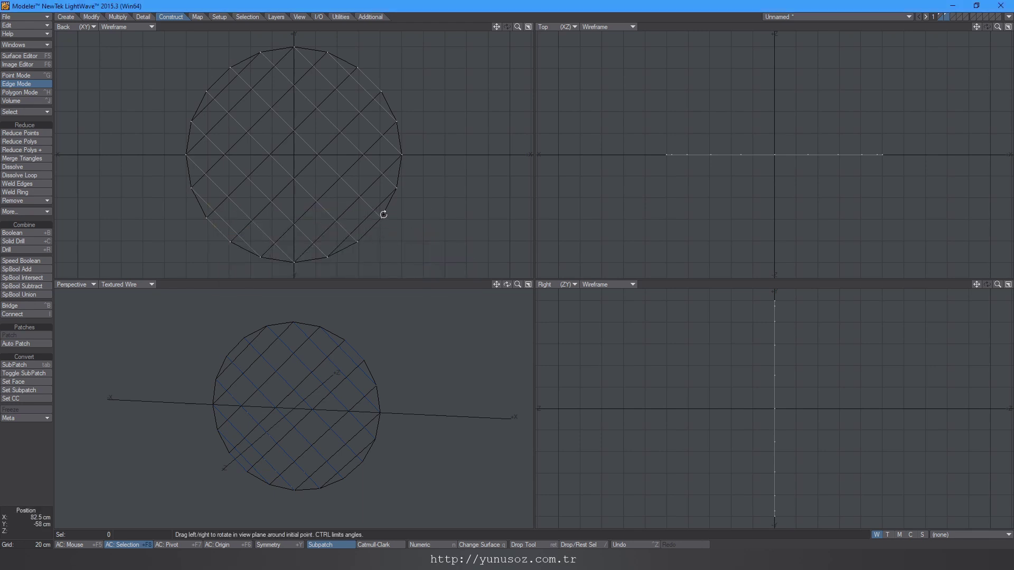
Step: Slice the disc in the first layer along Z with Template Drill, using the rotated lines in the second layer as background
key(1)
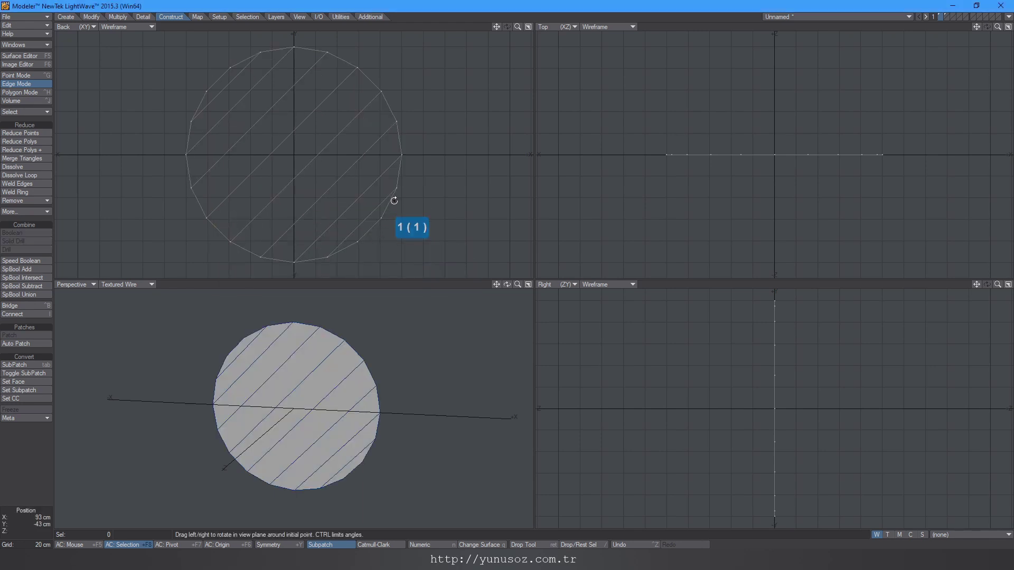
key(alt+2)
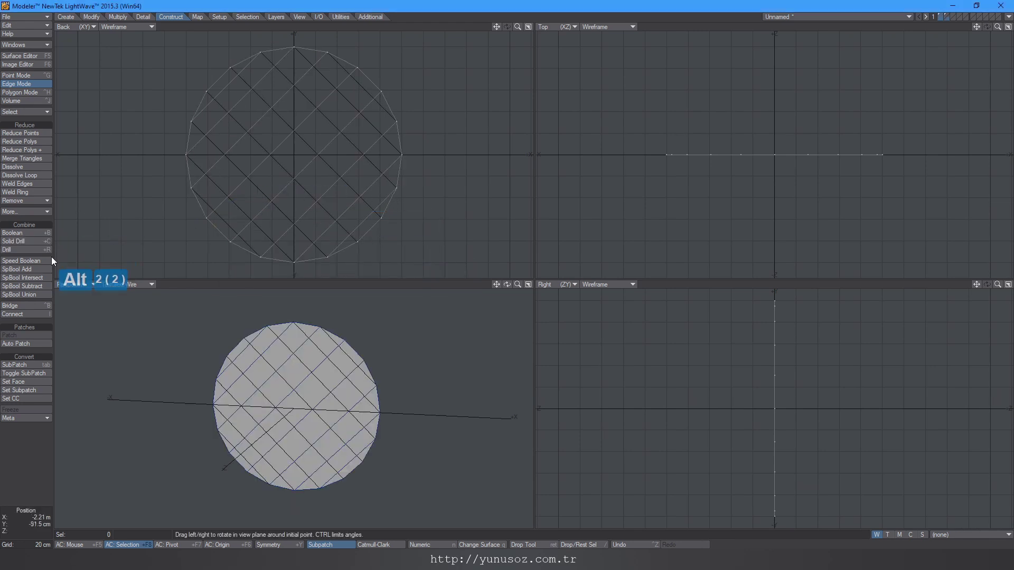
click(23, 251)
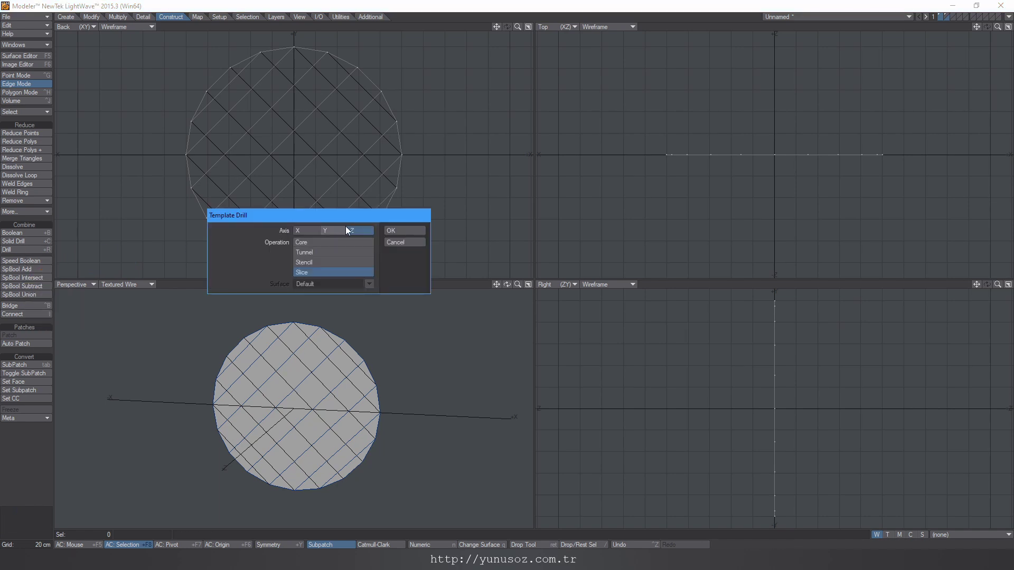
click(414, 230)
Step: Delete the cutting lines from the second layer and return to the sliced disc in the first layer
key(2)
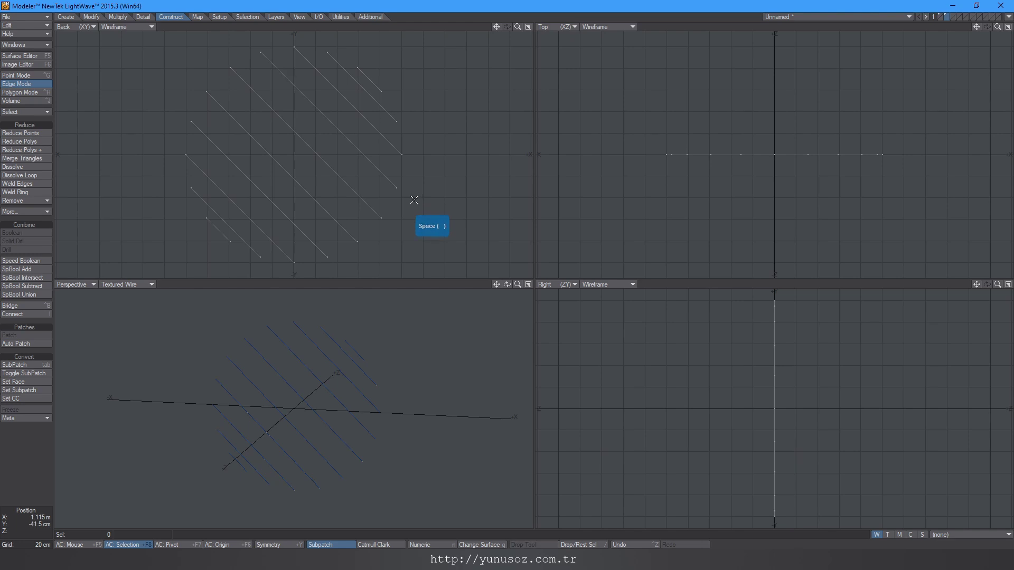
key(Delete)
key(1)
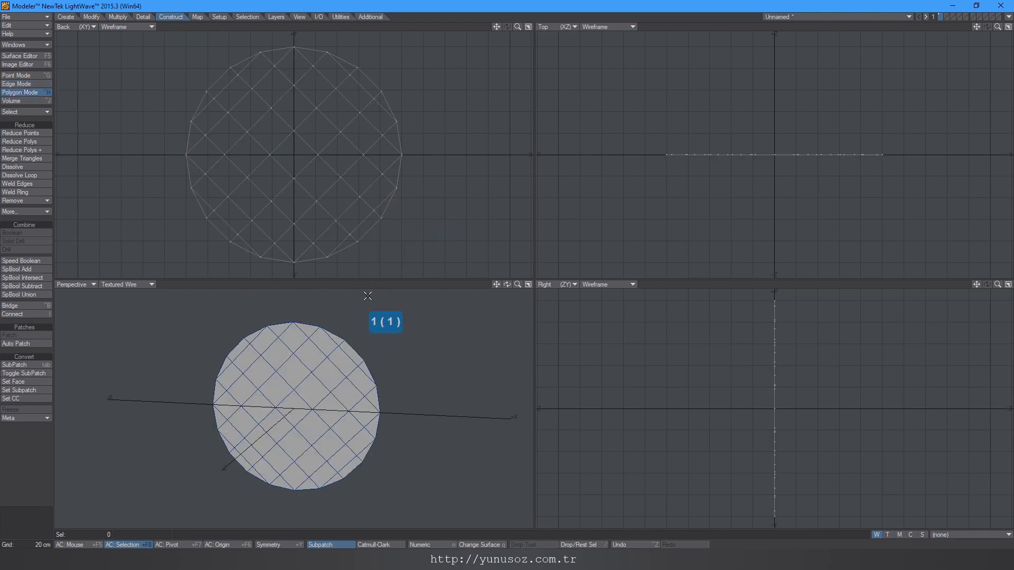
Step: Weld the stray inner points into the neighboring rim points on the disc's upper-right edge
key(a)
alt+drag(337, 389, 338, 336)
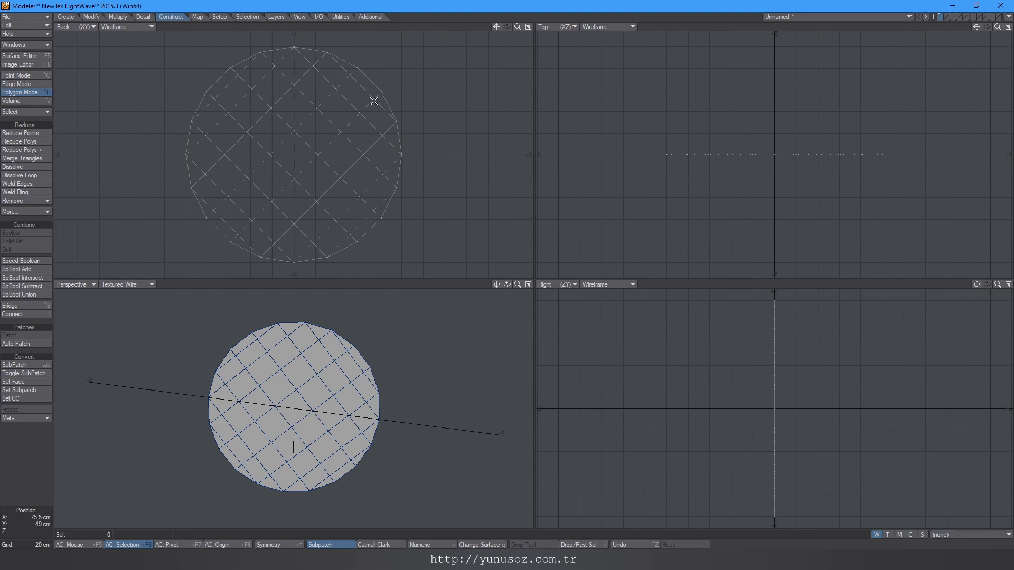
key(space)
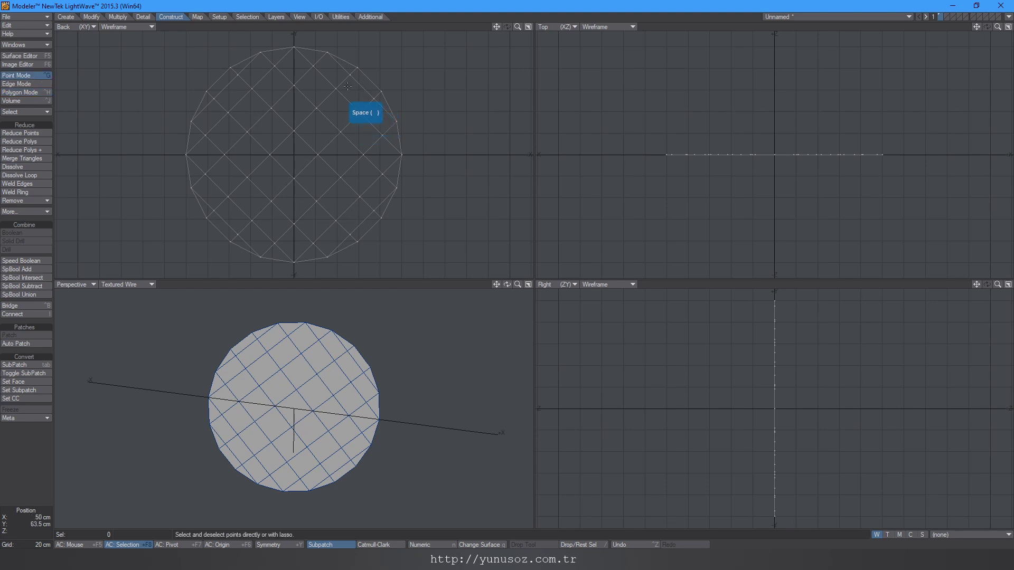
mouse_move(347, 86)
mouse_down()
mouse_move(362, 66)
mouse_move(395, 69)
mouse_up()
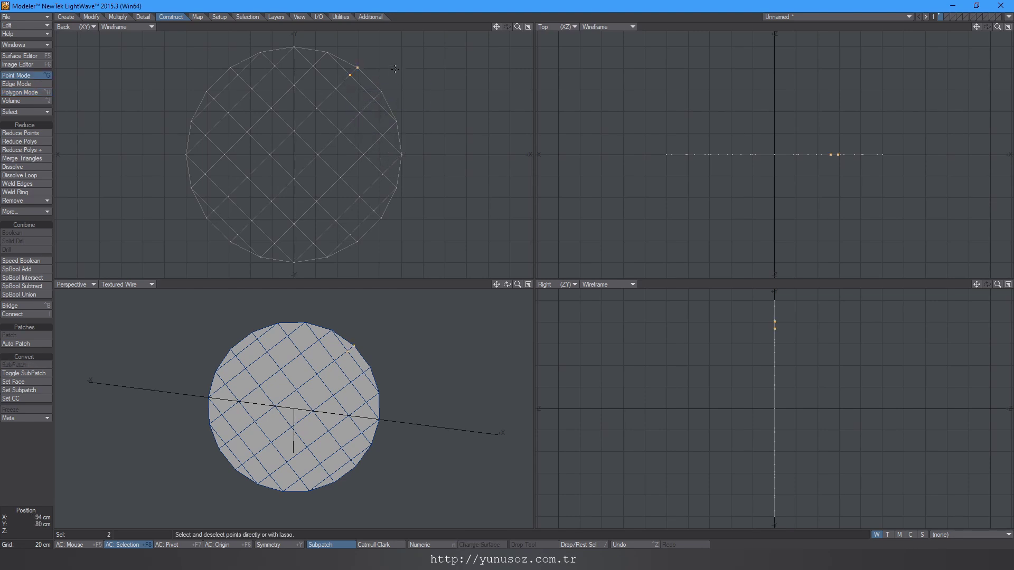
key(ctrl+w)
drag(380, 103, 390, 91)
key(ctrl+w)
Step: Weld the remaining closely spaced point pairs around the disc's rim
mouse_move(448, 204)
mouse_down()
mouse_move(377, 201)
mouse_move(380, 219)
mouse_move(352, 238)
mouse_move(360, 253)
mouse_move(329, 262)
mouse_move(241, 263)
mouse_move(202, 223)
mouse_move(221, 206)
mouse_move(200, 227)
mouse_up()
key(ctrl+w)
key(ctrl+w)
key(ctrl+w)
key(ctrl+w)
mouse_move(217, 100)
mouse_down()
mouse_move(205, 86)
mouse_move(224, 62)
mouse_up()
key(ctrl+w)
key(ctrl+w)
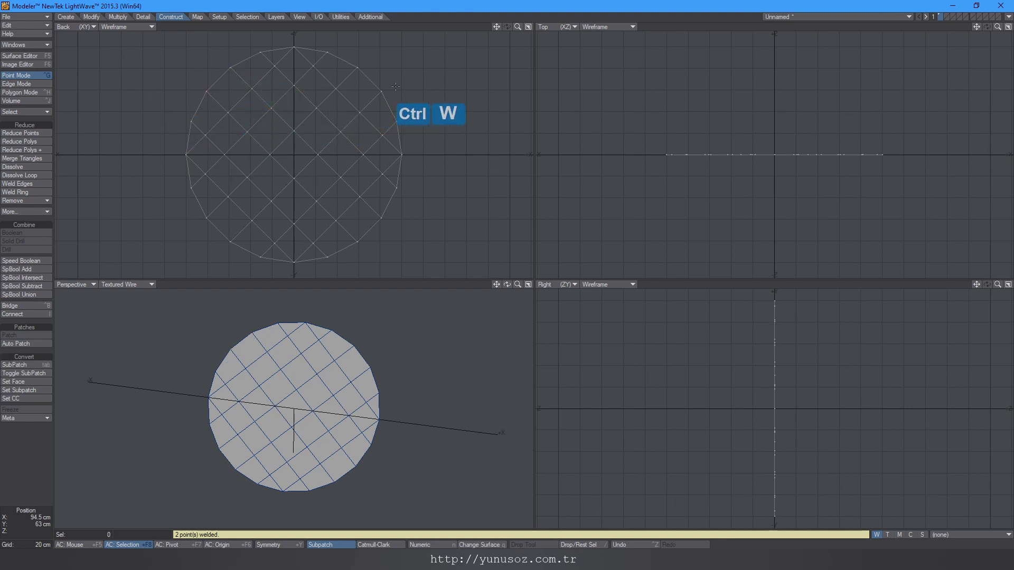
Step: Delete all two-vertex polygons from the disc using the polygon statistics
key(space)
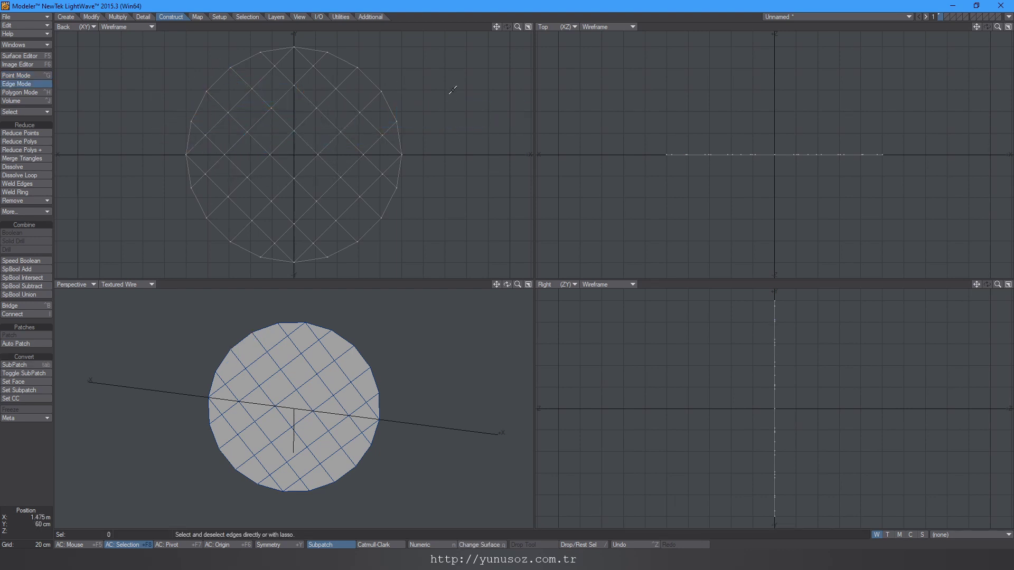
key(w)
key(space)
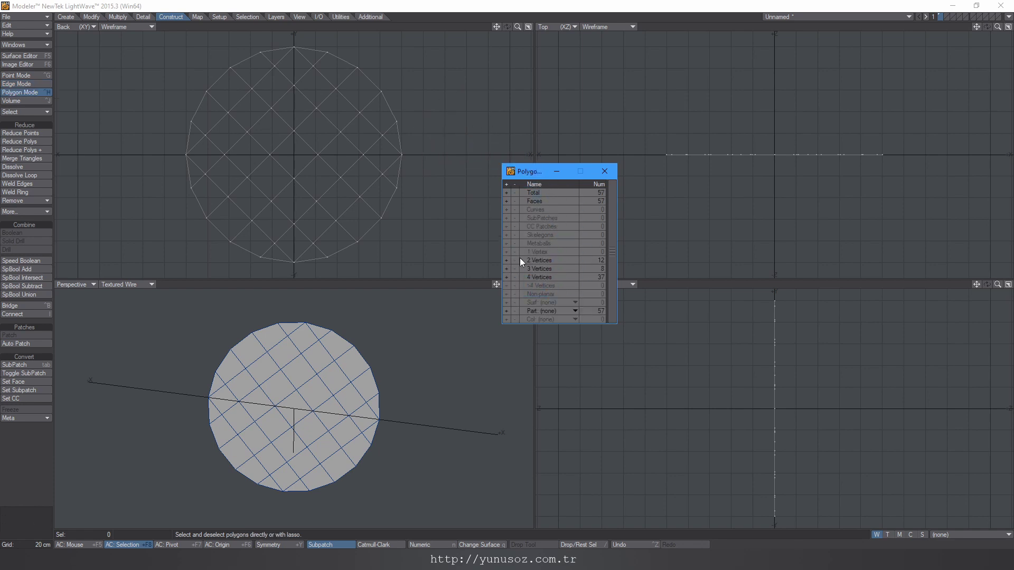
click(505, 260)
key(Delete)
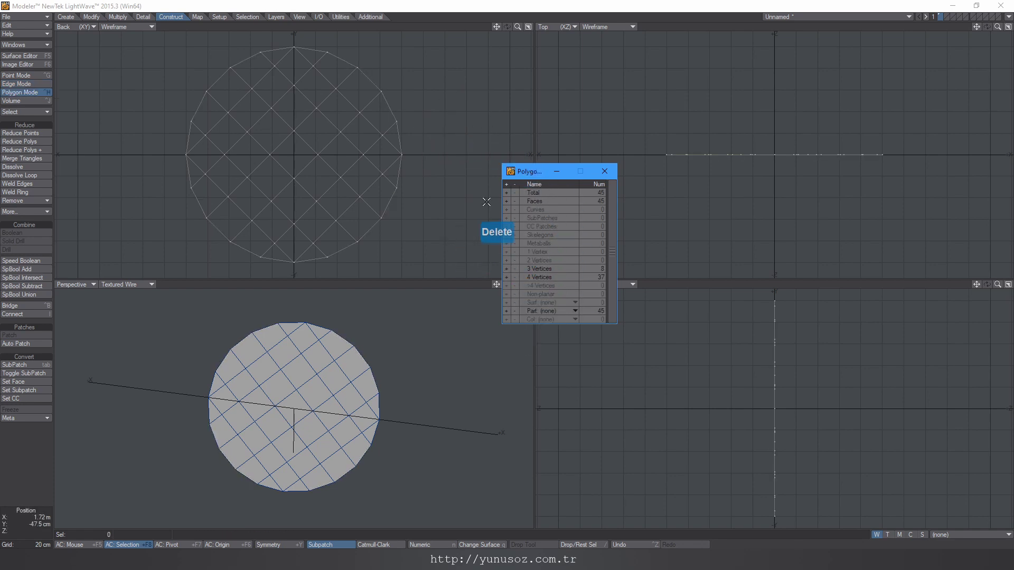
click(608, 172)
Step: Preview the disc with subpatch smoothing, check its polygon statistics, and switch back to plain polygons
key(Tab)
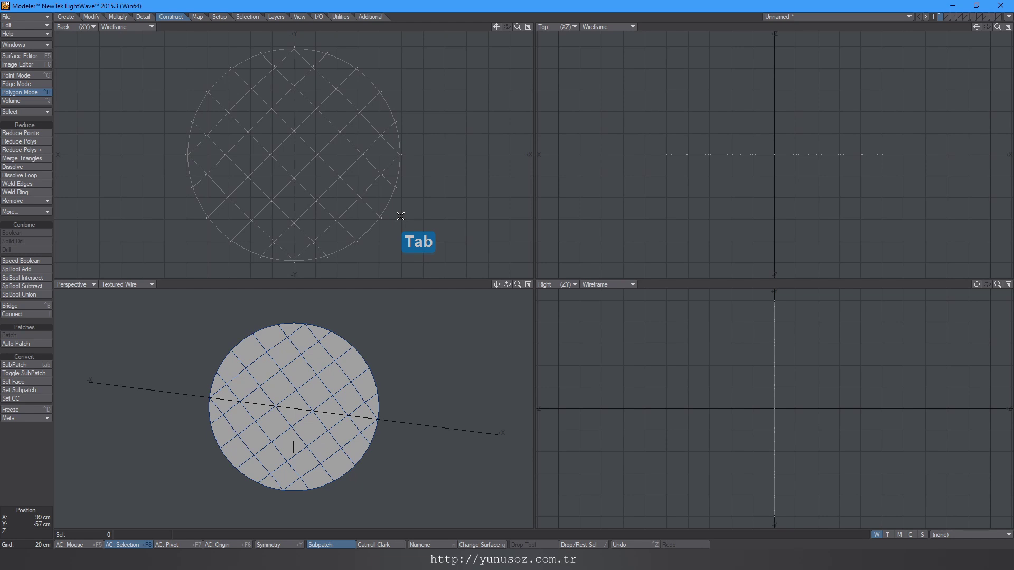
key(w)
key(Tab)
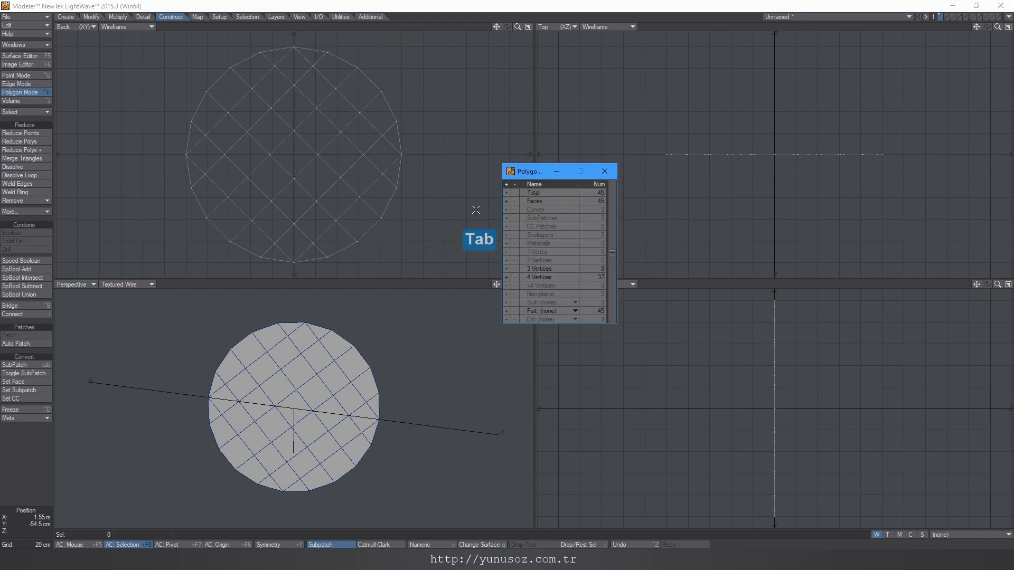
click(606, 171)
Step: Cut the row of eight edges spanning the disc's upper-left diagonal band with two uniform divisions, at one third and two thirds
alt+drag(440, 180, 416, 179)
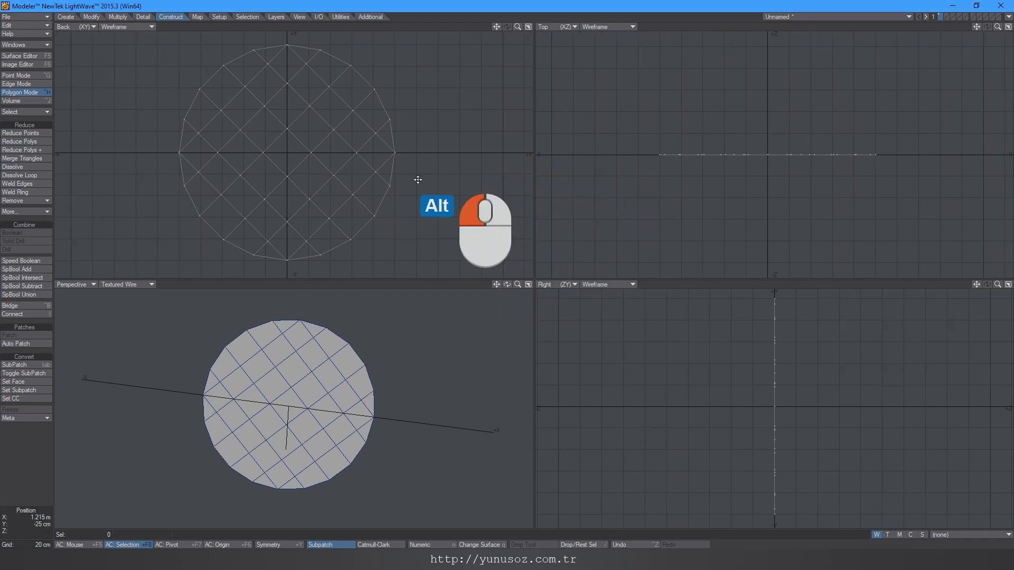
click(24, 83)
drag(178, 204, 347, 41)
click(120, 18)
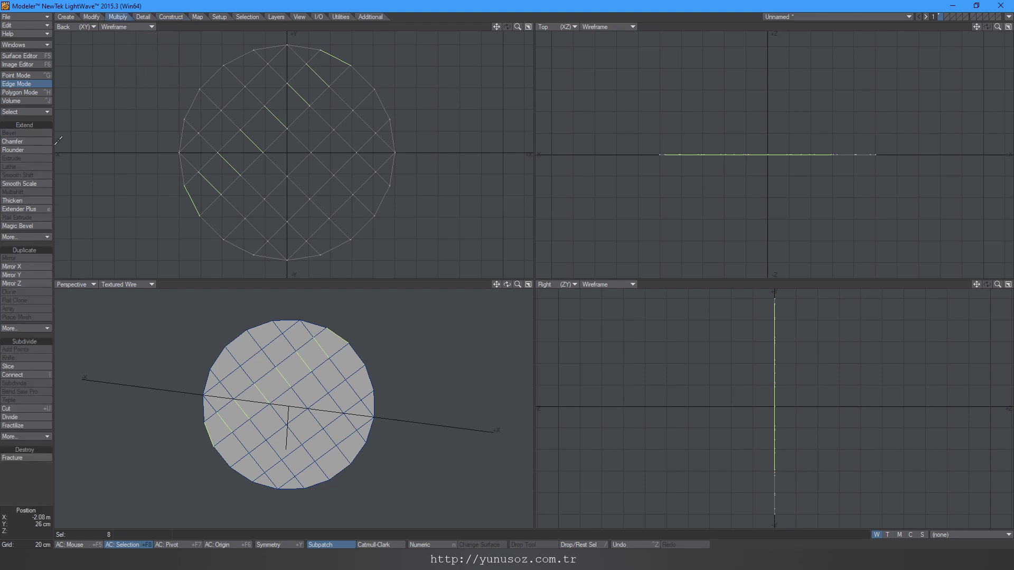
click(25, 408)
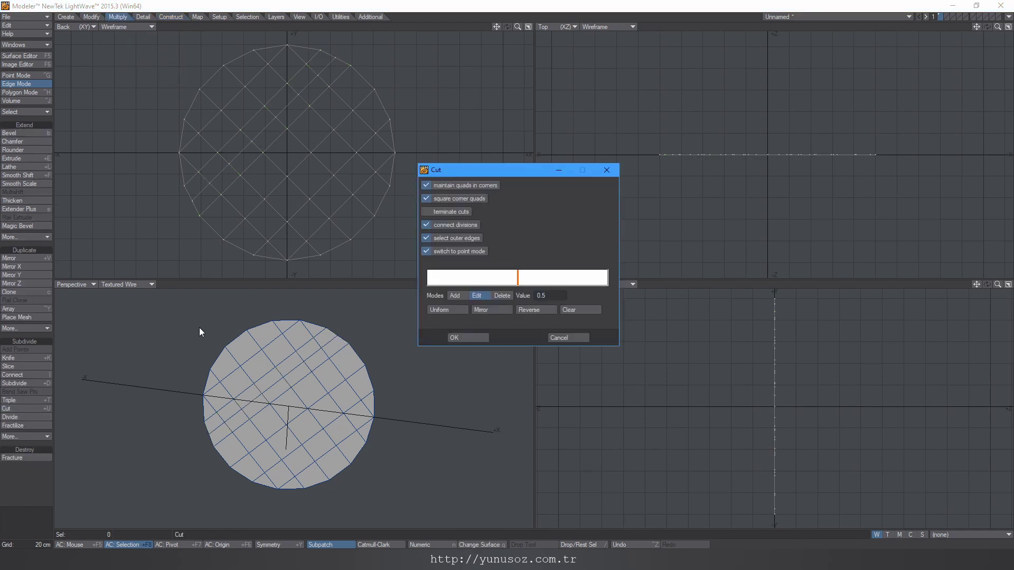
click(464, 296)
click(483, 278)
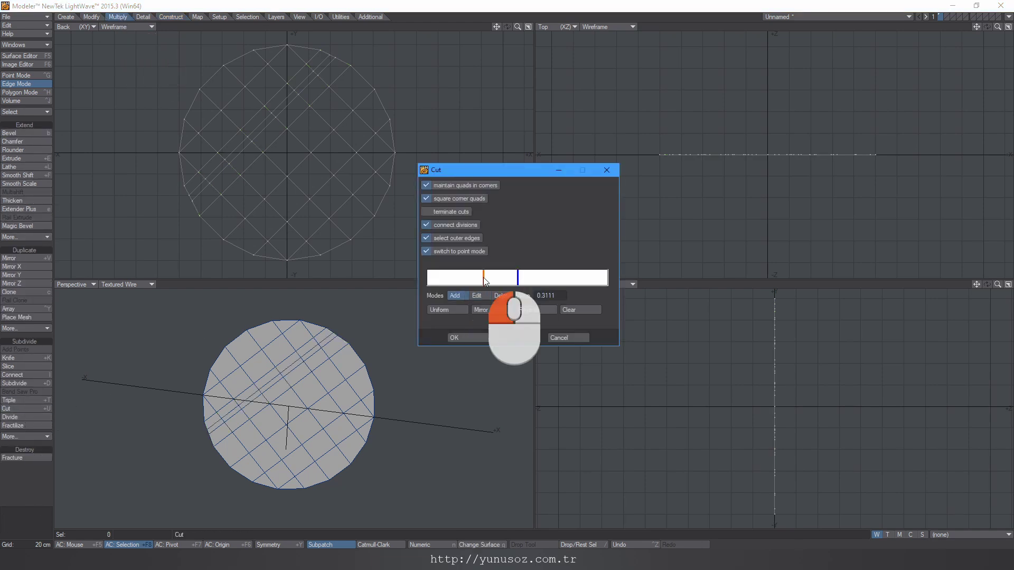
click(446, 310)
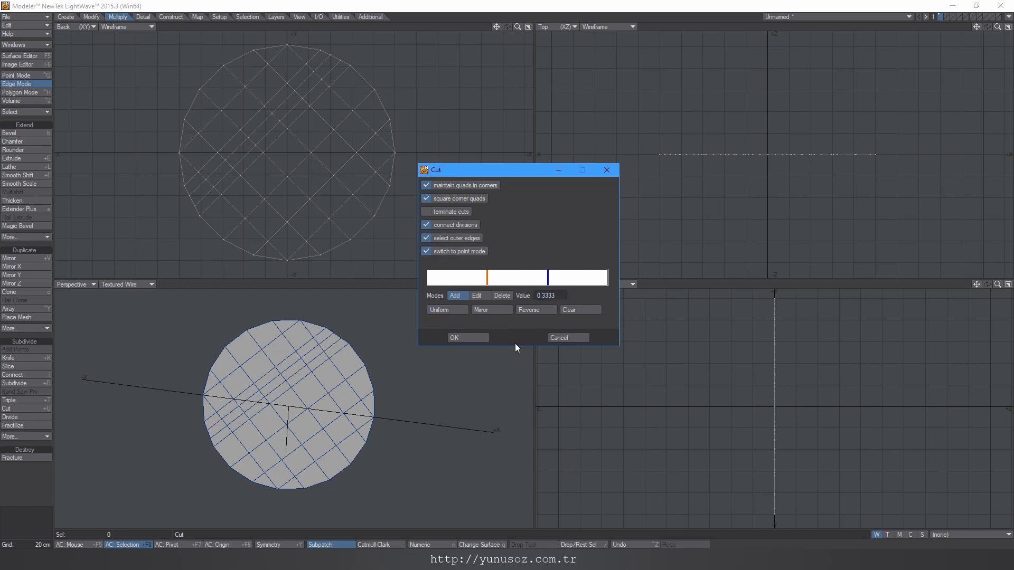
click(483, 337)
key(slash)
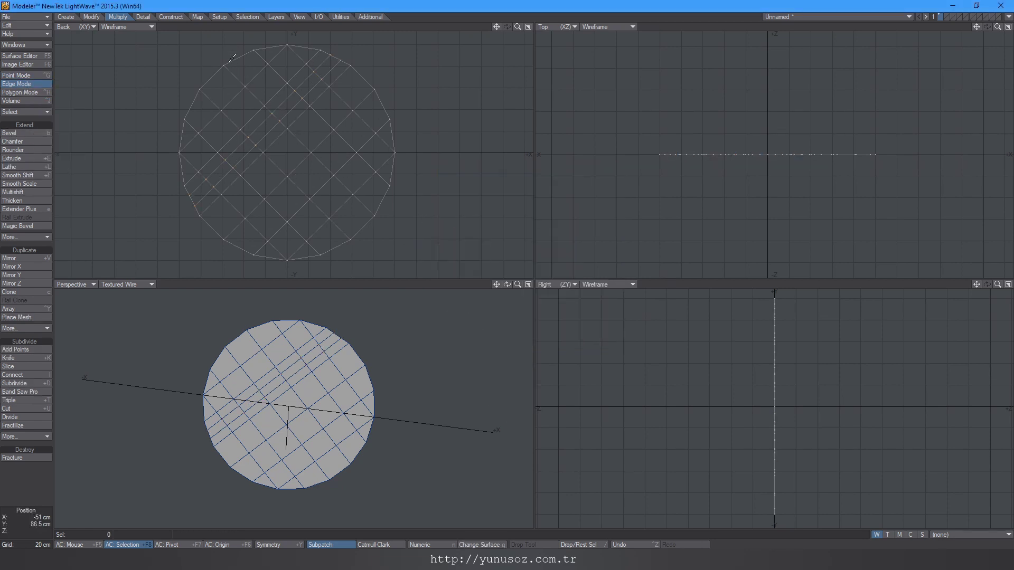
Step: Cut the edges across the opposite diagonal band, from the upper-left rim to the lower-right rim, with the same two uniform divisions
drag(232, 58, 404, 213)
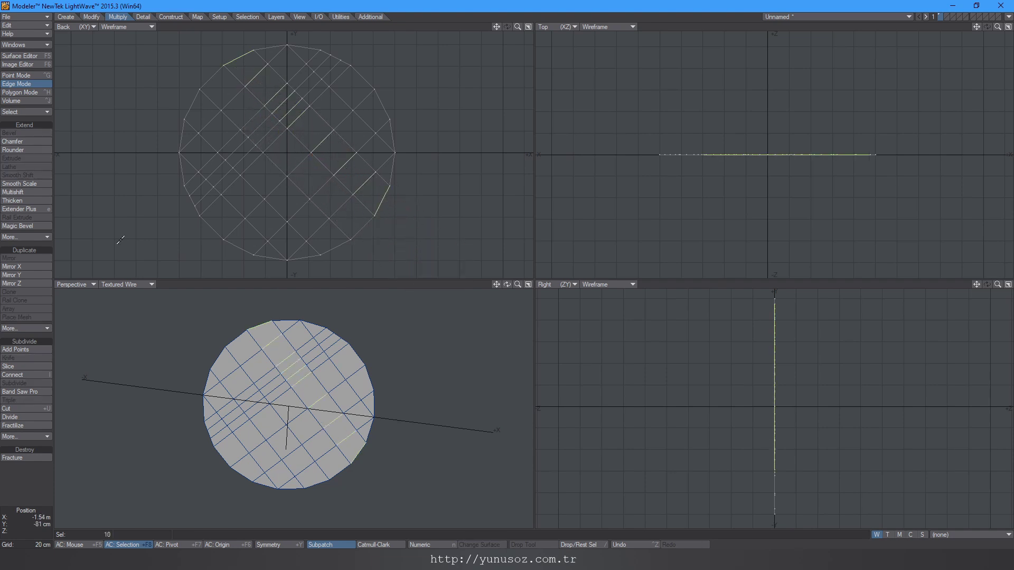
click(18, 409)
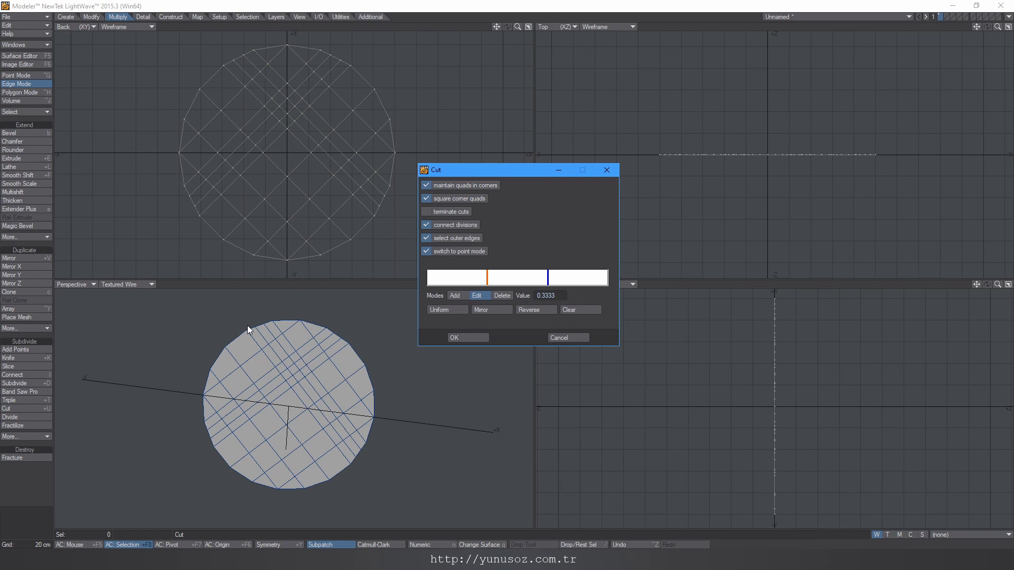
click(461, 340)
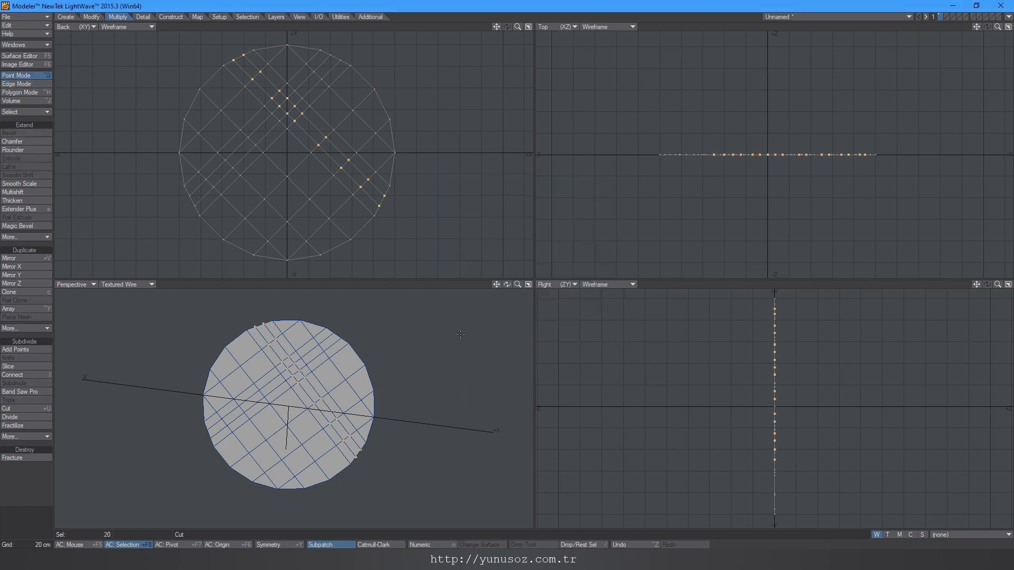
Step: Select the 11 narrow polygons that form an inverted V between the two cut bands
click(25, 94)
key(/)
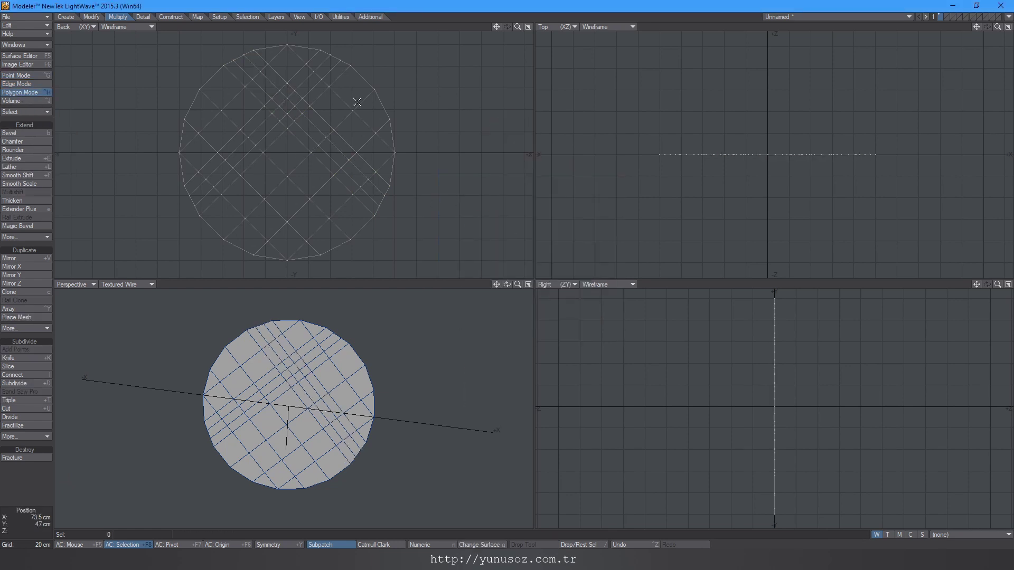
click(285, 103)
drag(285, 108, 193, 201)
mouse_move(292, 114)
shift+mouse_down()
mouse_move(384, 202)
mouse_move(344, 191)
mouse_move(303, 145)
shift+mouse_up()
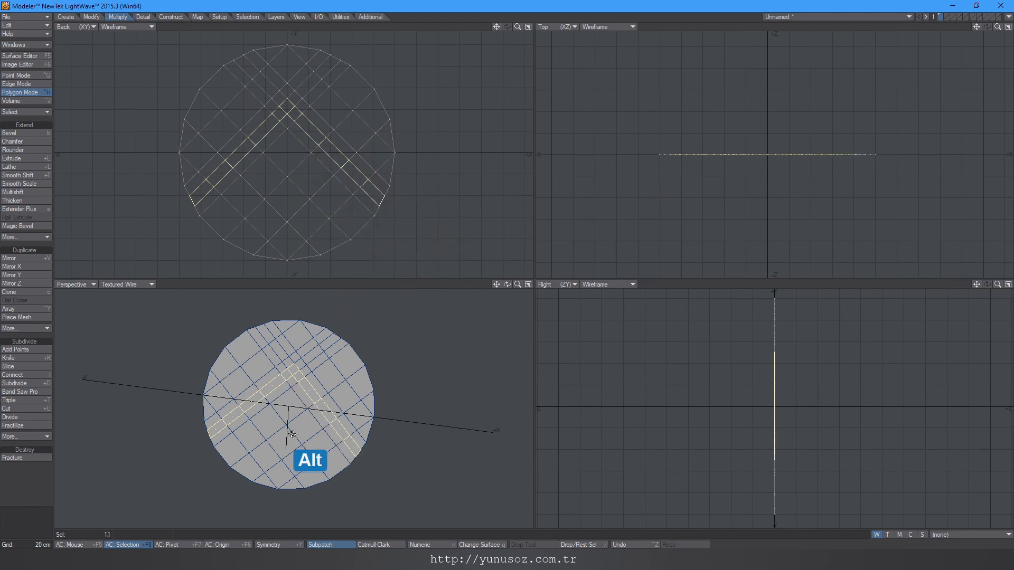
alt+drag(291, 434, 332, 375)
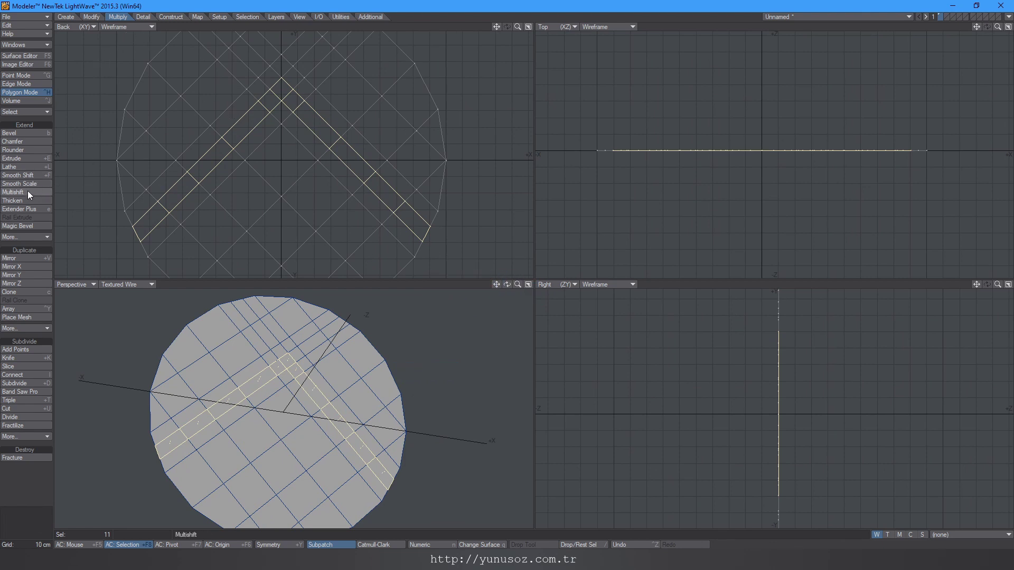
Step: Try raising the inverted-V polygons with Multishift and preview the result with subpatch smoothing
ctrl+drag(703, 159, 704, 150)
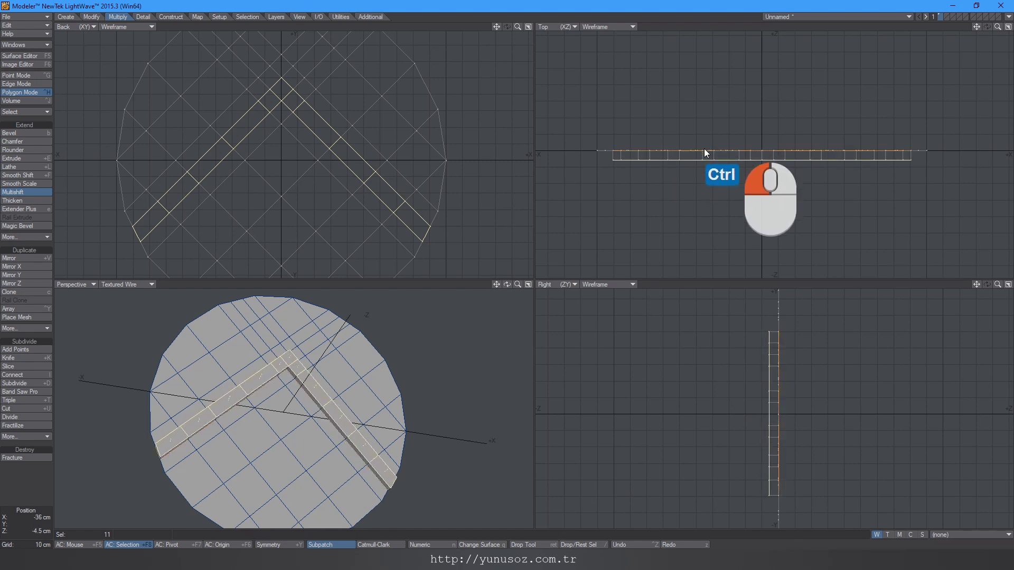
alt+drag(312, 446, 337, 388)
key(space)
key(/)
key(Tab)
key(Tab)
key(ctrl+z)
key(ctrl+z)
key(ctrl+z)
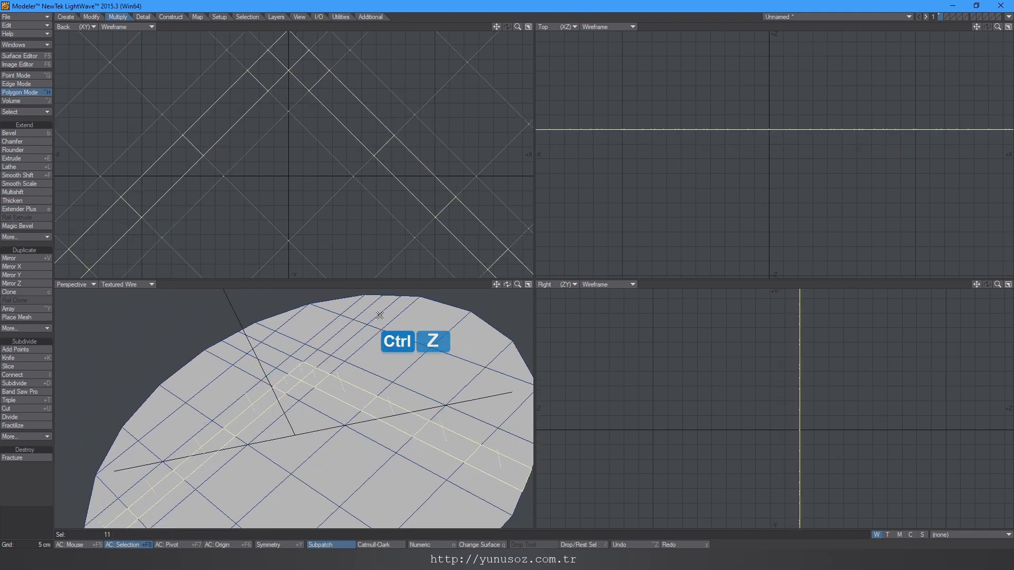
key(ctrl+z)
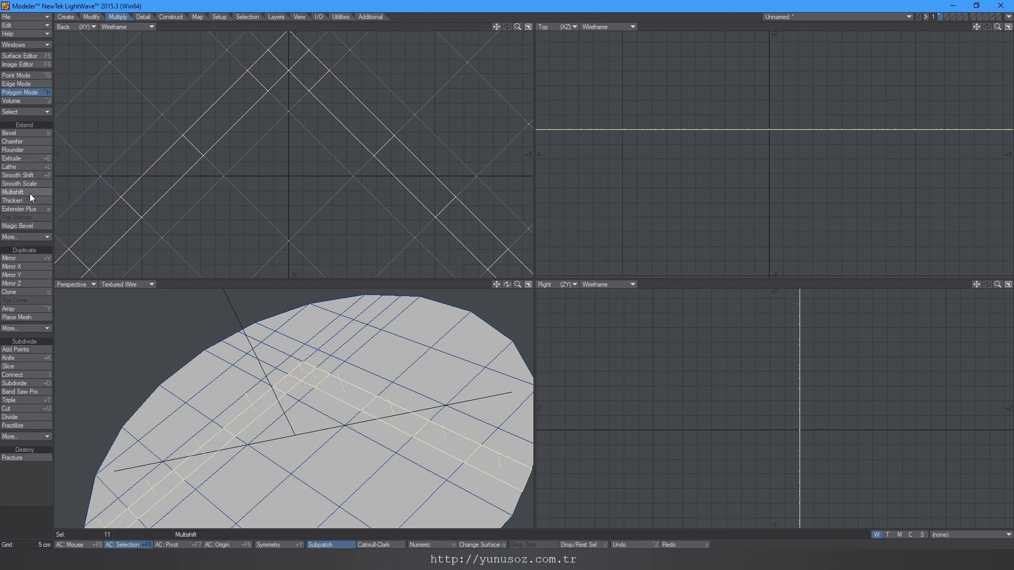
Step: Raise the selected inverted-V polygons slightly off the disc along Z with Multishift and clear the selection
ctrl+click(705, 174)
ctrl+drag(706, 167, 706, 162)
alt+drag(280, 389, 401, 371)
key(space)
click(478, 345)
Step: Weld the two raised corner points at the inverted-V band's -X end to the rim points directly beneath them
ctrl+alt+drag(331, 422, 259, 445)
alt+drag(259, 445, 207, 435)
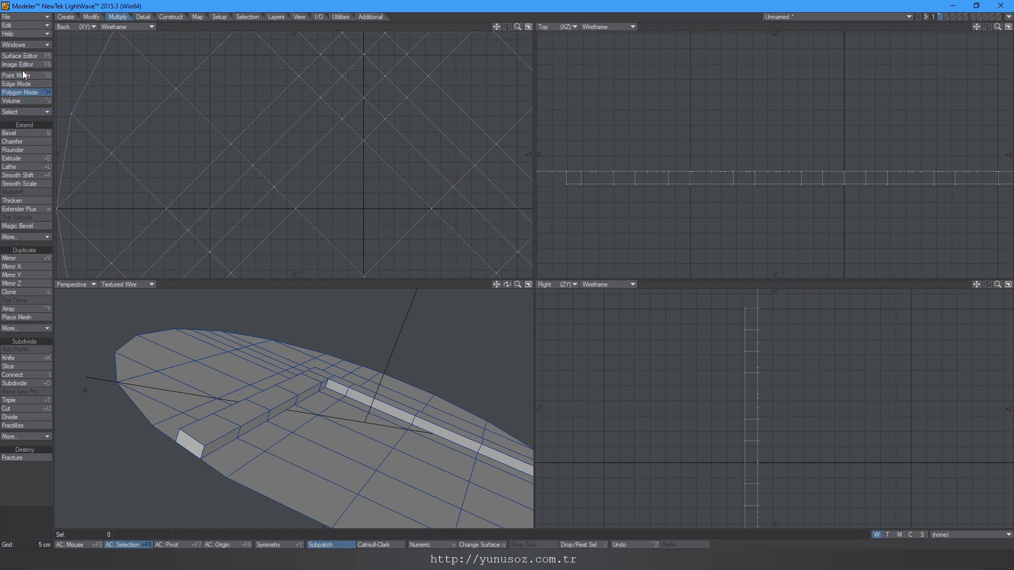
ctrl+alt+drag(179, 437, 195, 421)
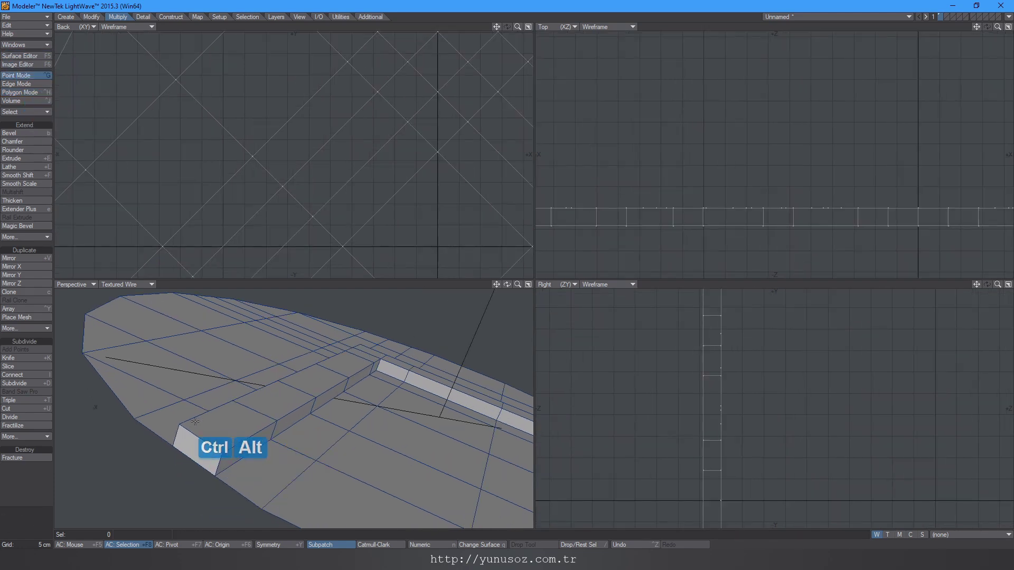
key(ctrl+w)
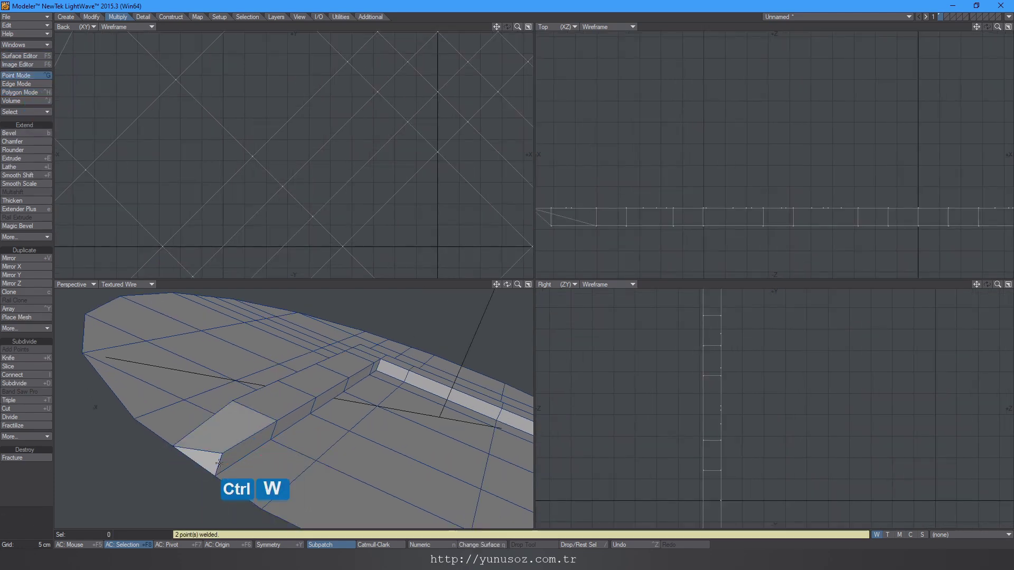
click(211, 475)
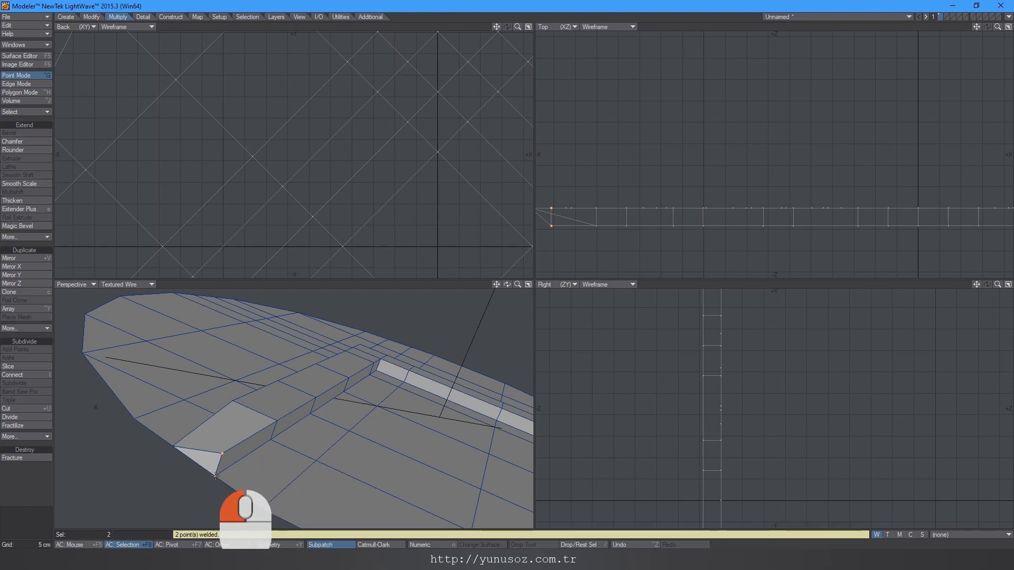
key(ctrl+w)
Step: Weld the two raised corner points at the band's +X end to the rim points directly beneath them
mouse_move(215, 476)
ctrl+alt+mouse_down()
mouse_move(338, 434)
mouse_move(275, 412)
mouse_move(339, 414)
mouse_move(268, 425)
mouse_move(216, 454)
mouse_move(215, 469)
ctrl+alt+mouse_up()
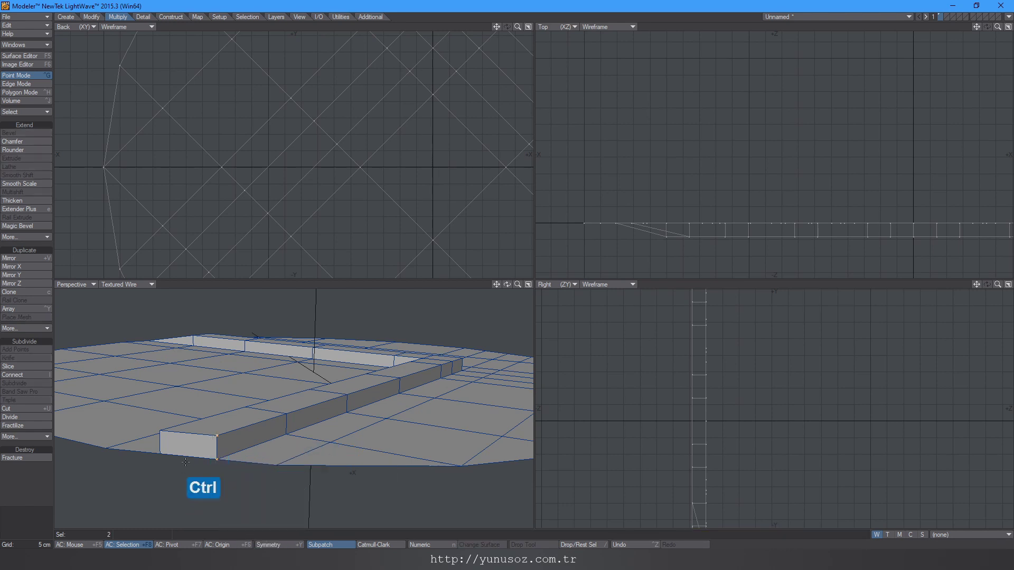
key(ctrl+w)
drag(160, 427, 160, 462)
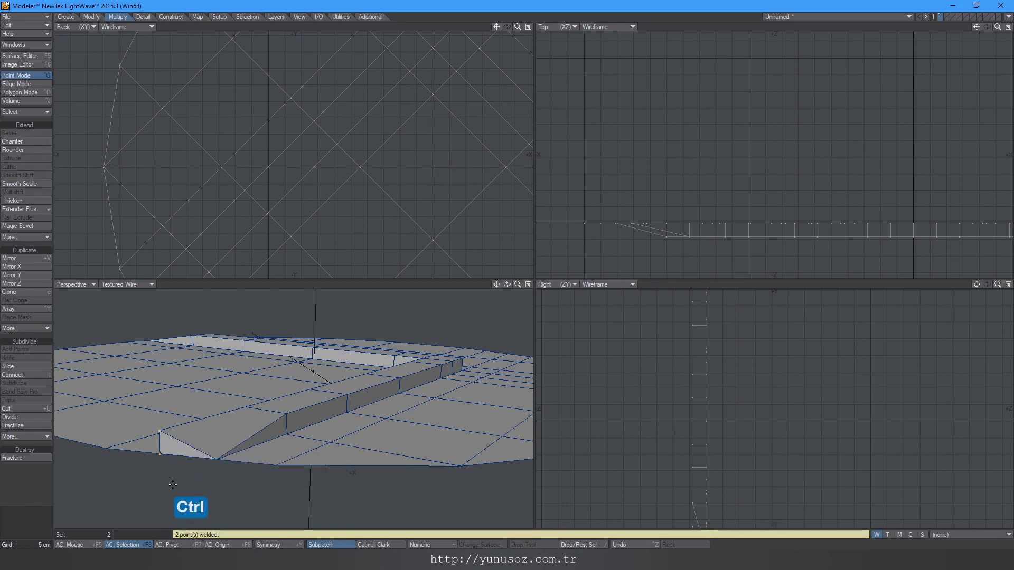
click(173, 485)
Step: Select the two-vertex polygons left over from the welding through the polygon statistics
ctrl+alt+drag(249, 422, 310, 420)
key(w)
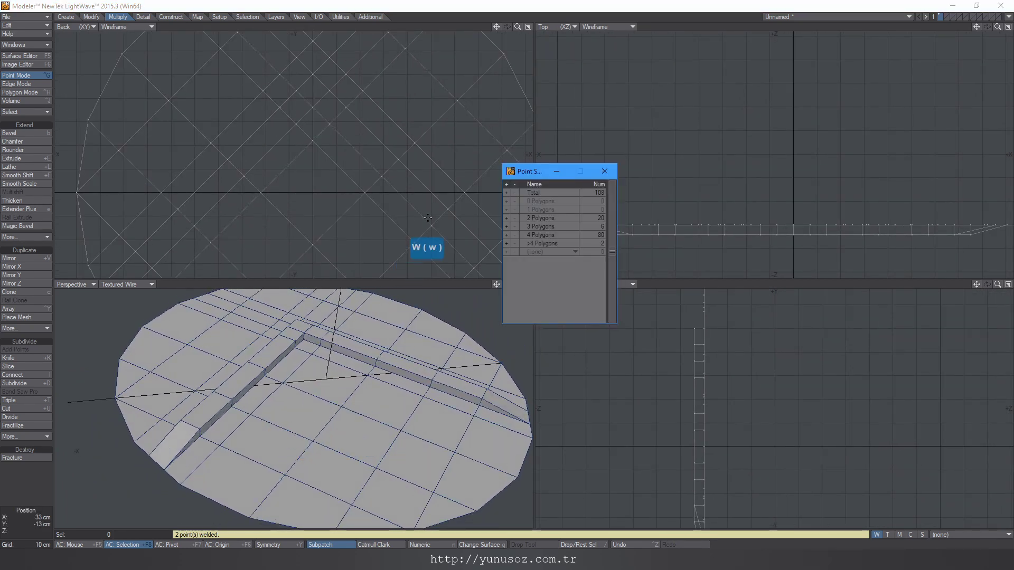
click(41, 94)
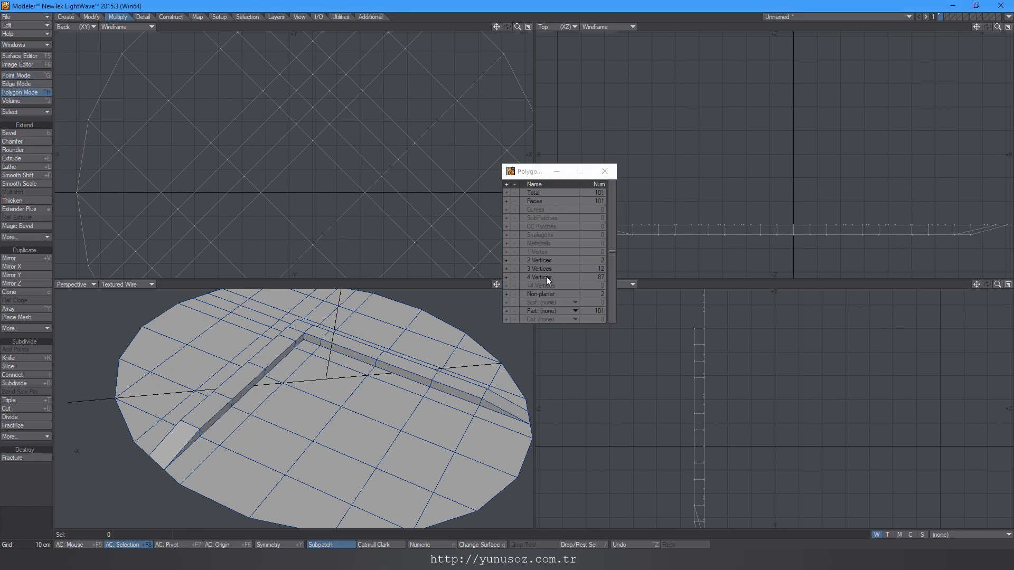
click(508, 261)
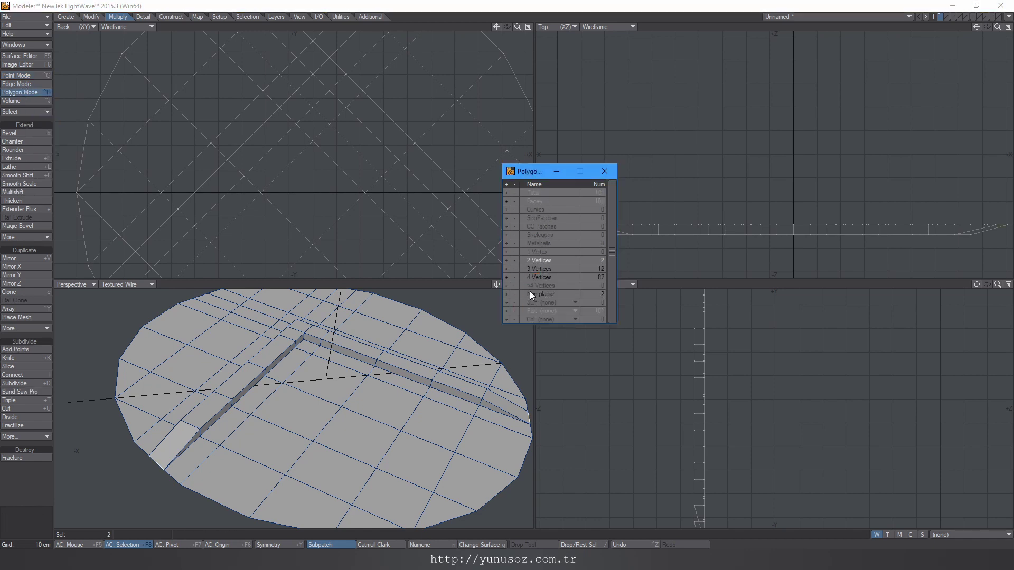
click(605, 171)
Step: Preview the raised band with subpatch smoothing and switch back to plain polygons
ctrl+alt+drag(423, 369, 355, 362)
key(Tab)
key(Tab)
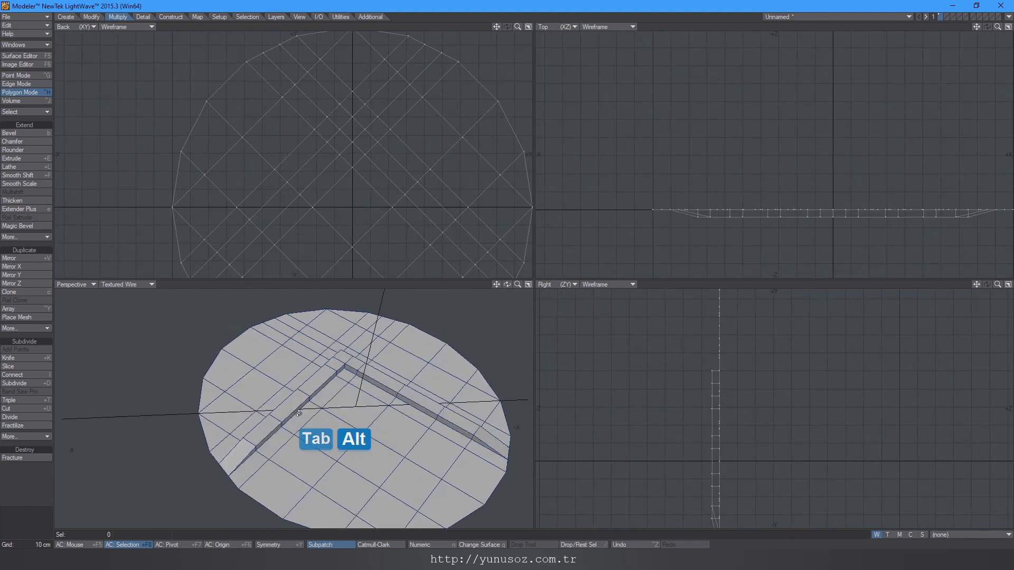
Step: Add edge loops with Edit Edges close to the top edge of the raised band's inner and outer walls
ctrl+alt+drag(298, 413, 317, 393)
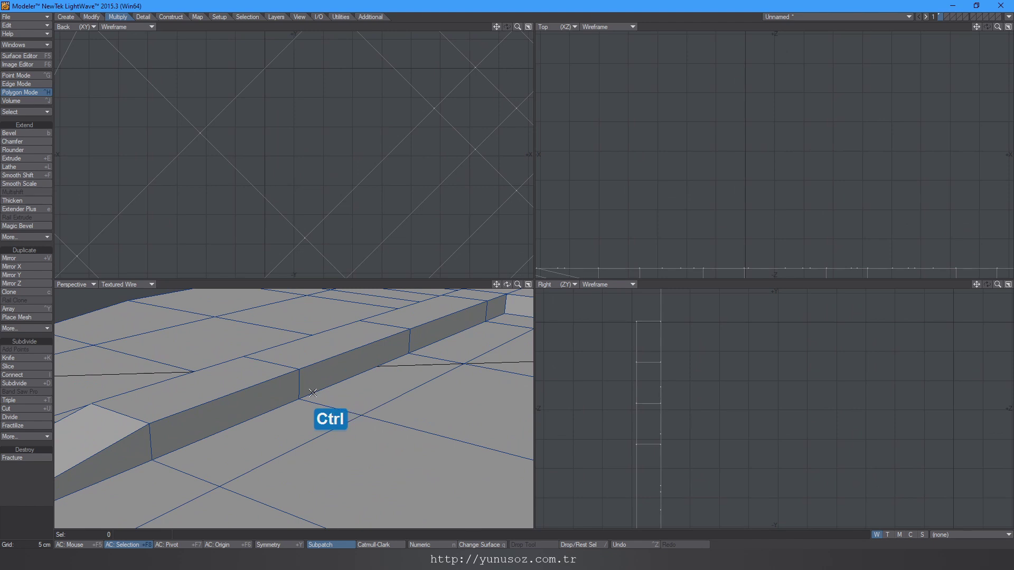
right_drag(302, 391, 309, 309)
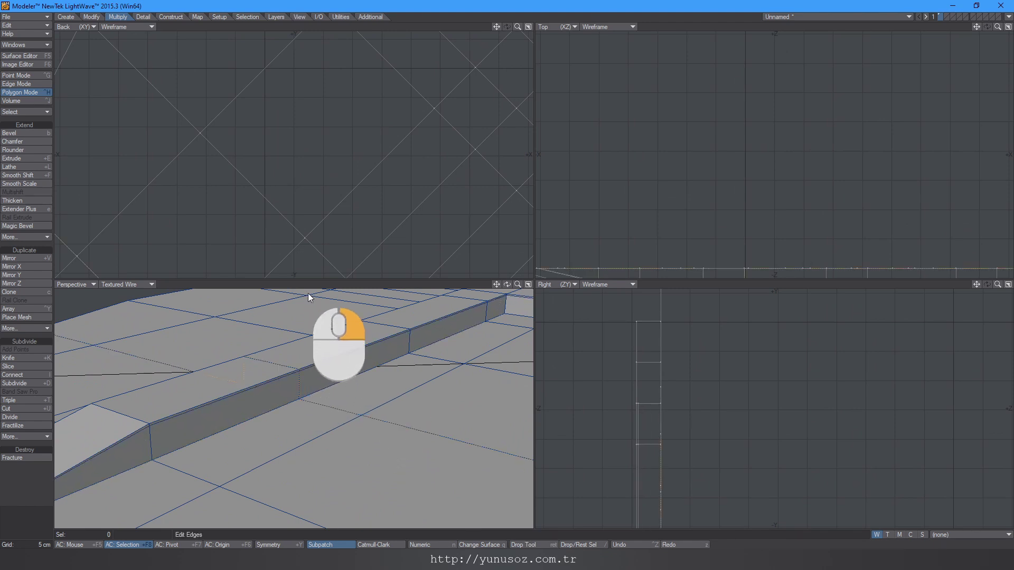
alt+drag(308, 297, 289, 350)
mouse_move(356, 353)
right_down()
mouse_move(413, 319)
mouse_move(432, 290)
right_up()
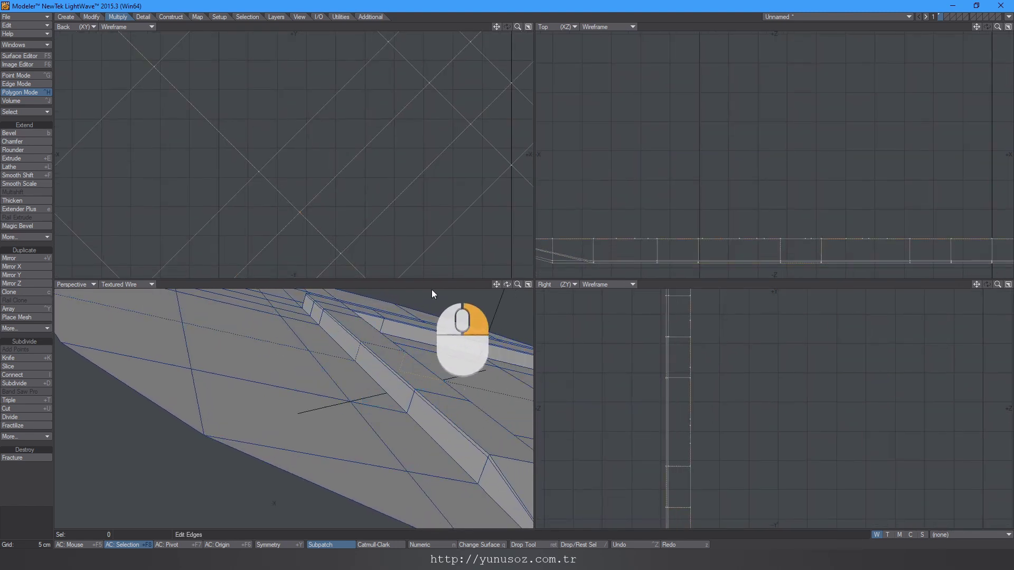
key(space)
Step: Fit the whole disc in view and examine the sharpened band with subpatch smoothing
key(a)
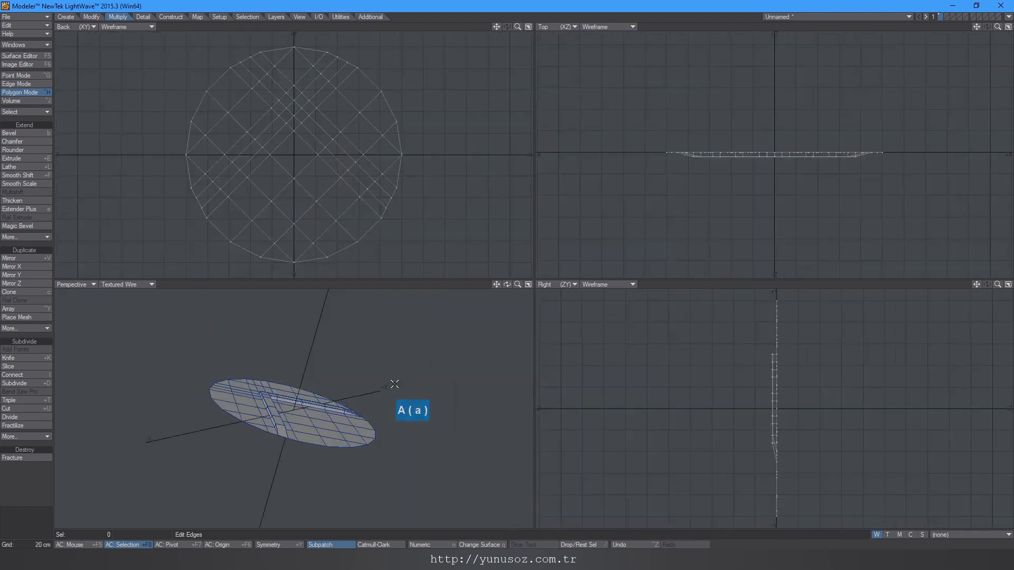
alt+drag(394, 385, 325, 410)
key(Tab)
key(a)
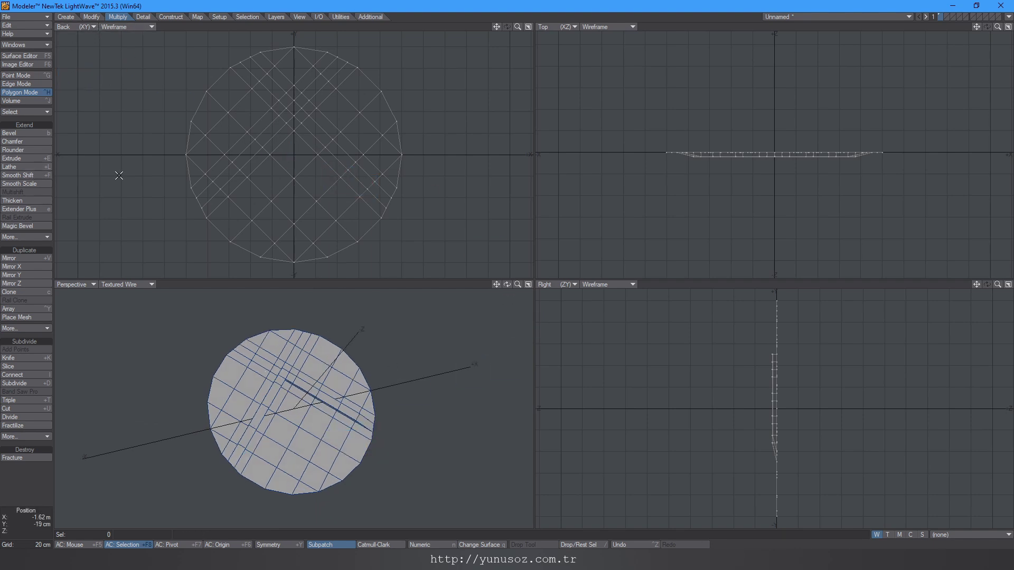
Step: Give the Move tool a radial falloff and draw its range around the disc in the Top view
key(n)
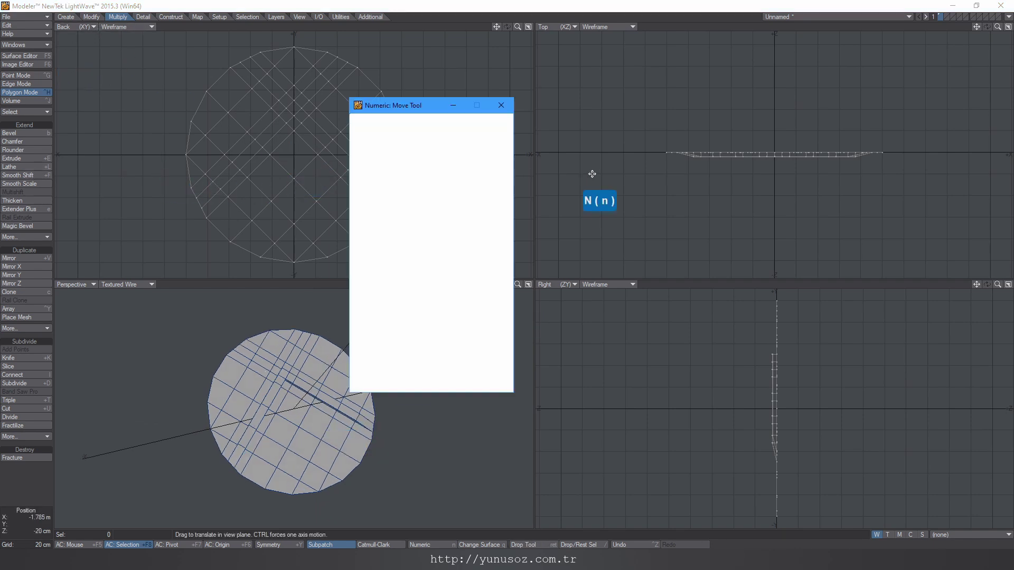
click(464, 213)
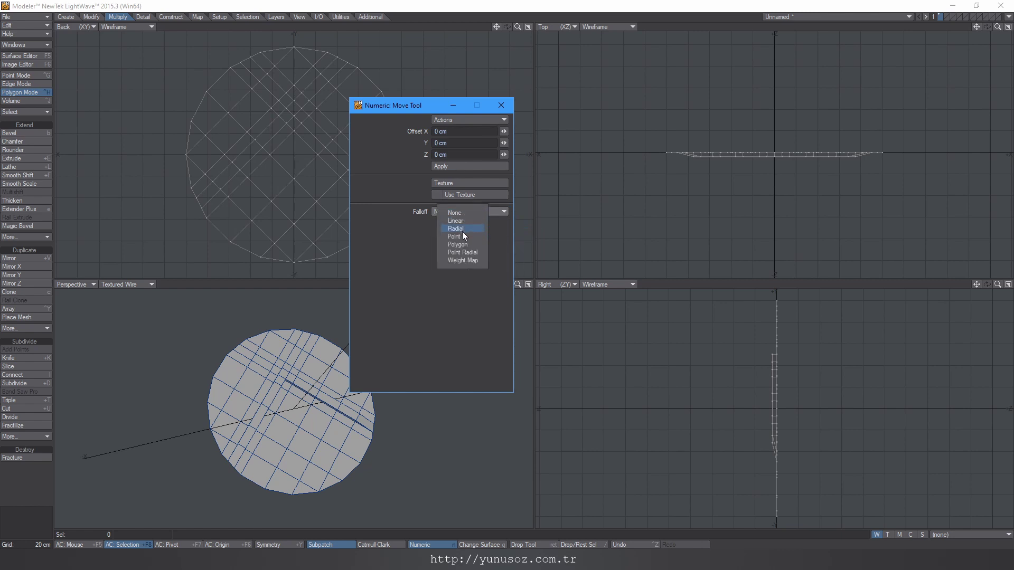
click(462, 228)
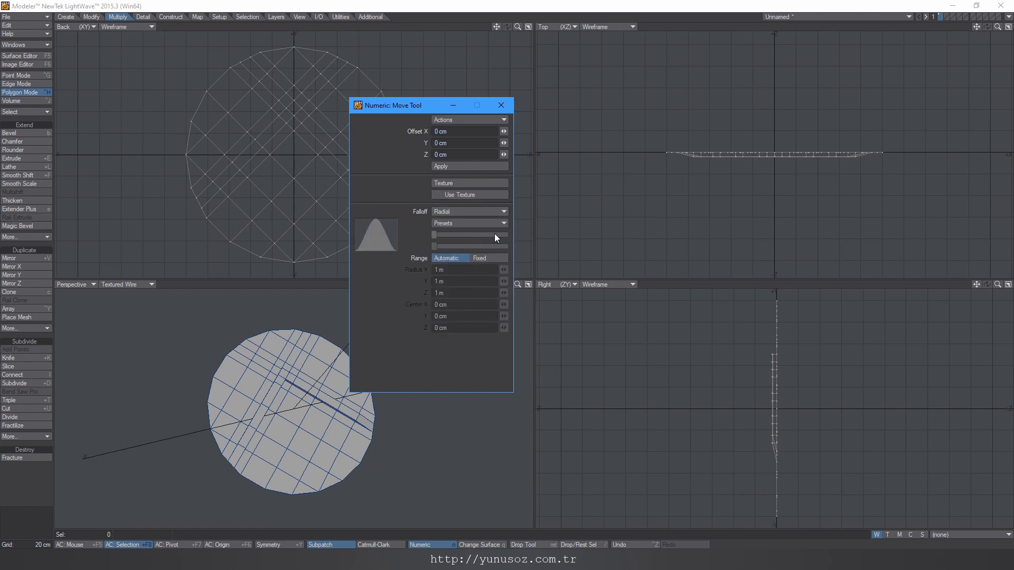
right_drag(775, 153, 838, 179)
Step: Set the falloff radius to 2 m in X, 2 m in Y and 50 cm in Z, centred on the origin
click(464, 270)
text(2)
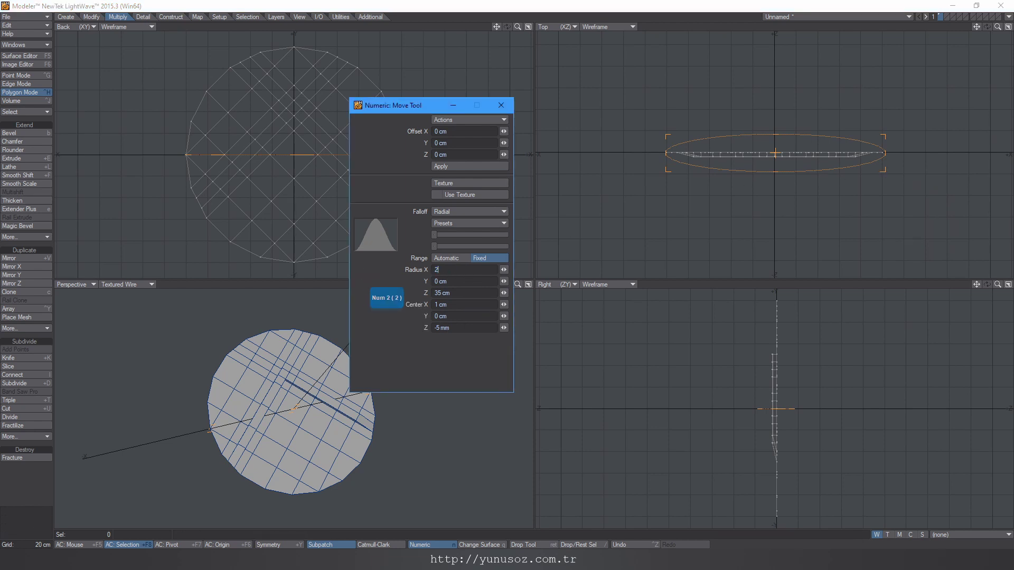
key(Return)
text(50)
key(Return)
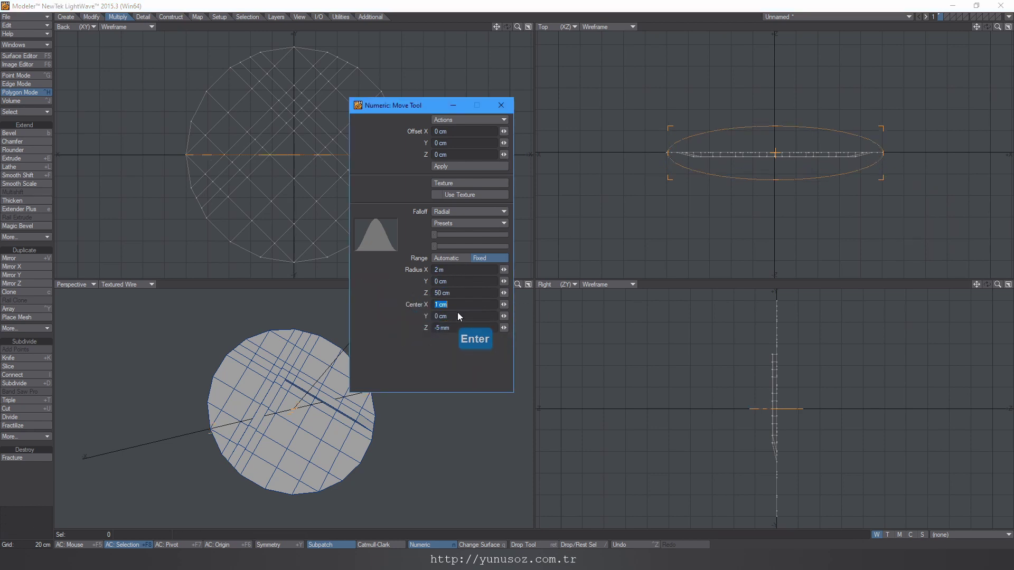
text(0)
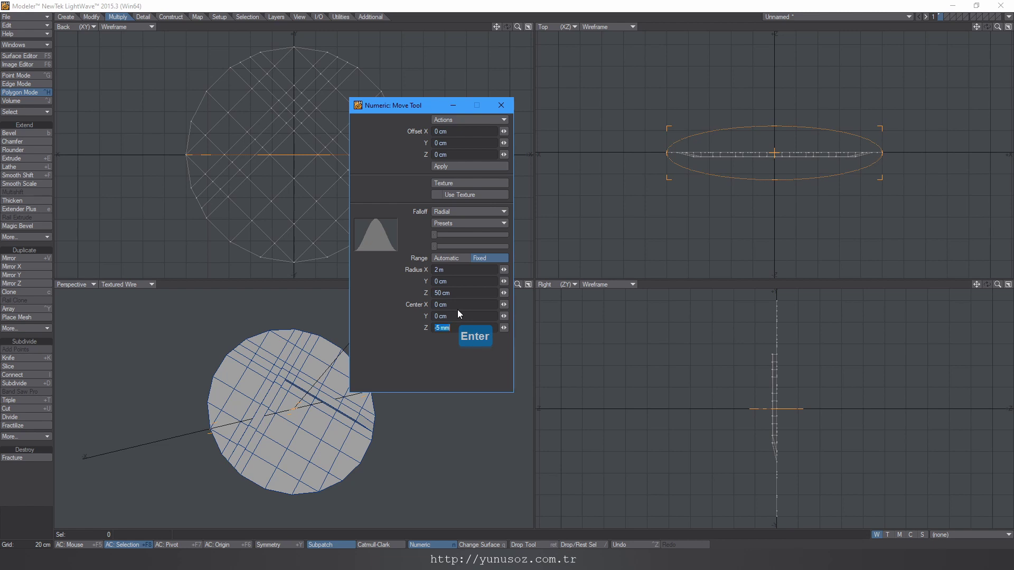
click(465, 281)
text(200)
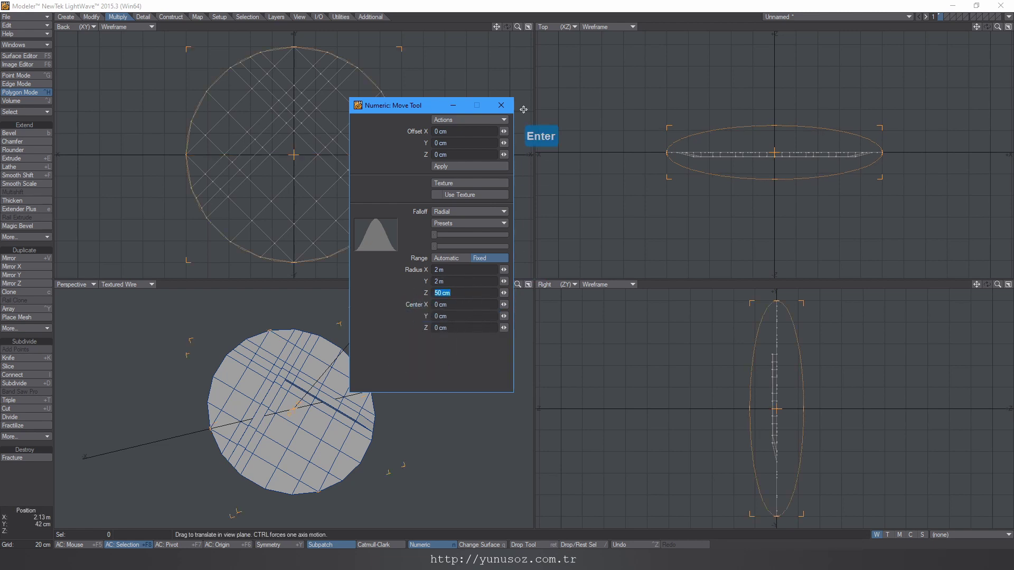
click(501, 107)
Step: Push the falloff curve to its rounder extreme and move the disc towards negative Z to bulge it into a shallow dome
ctrl+drag(774, 157, 770, 186)
key(ctrl+z)
key(n)
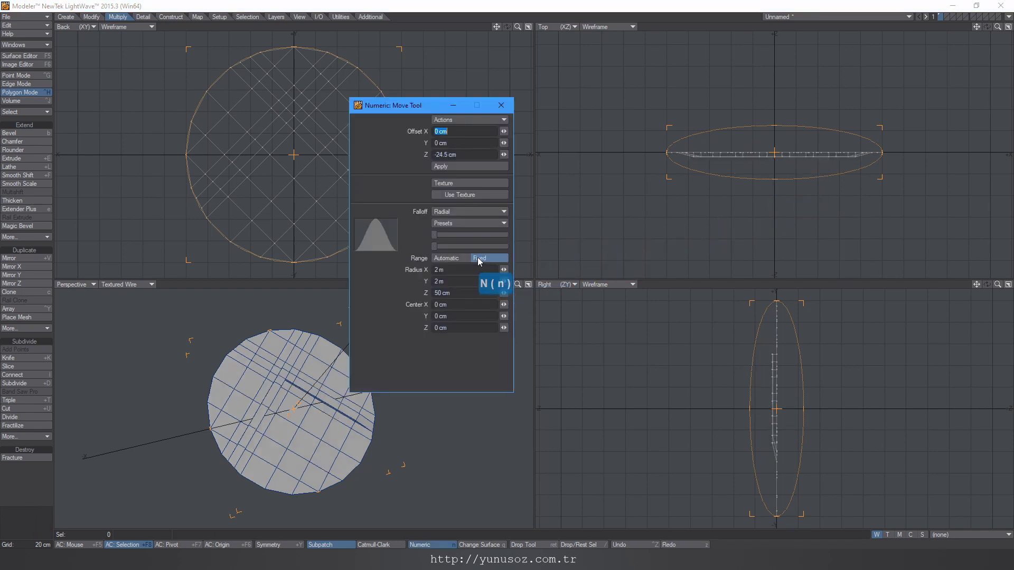
drag(435, 235, 538, 233)
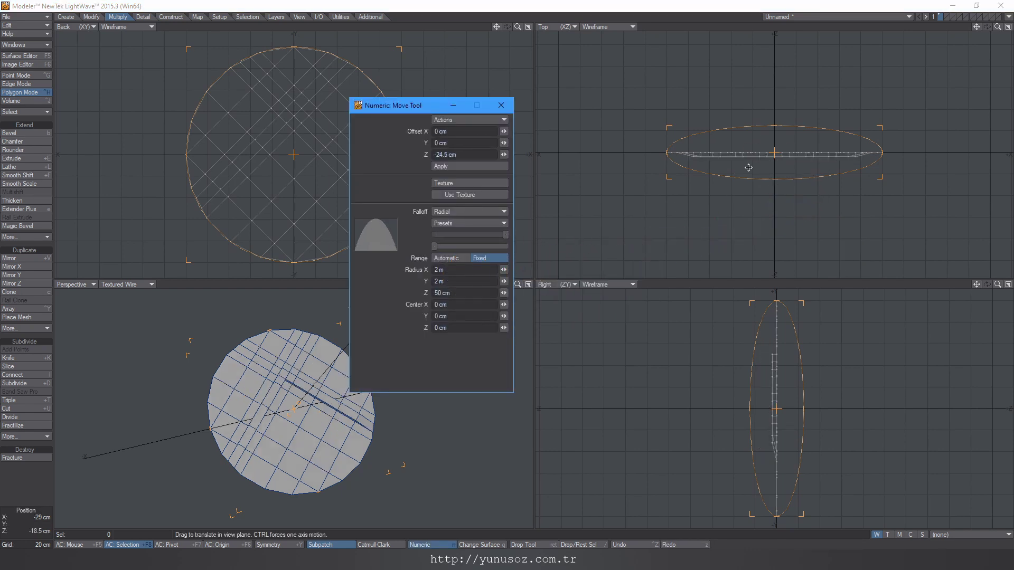
ctrl+drag(779, 151, 781, 175)
key(space)
click(502, 105)
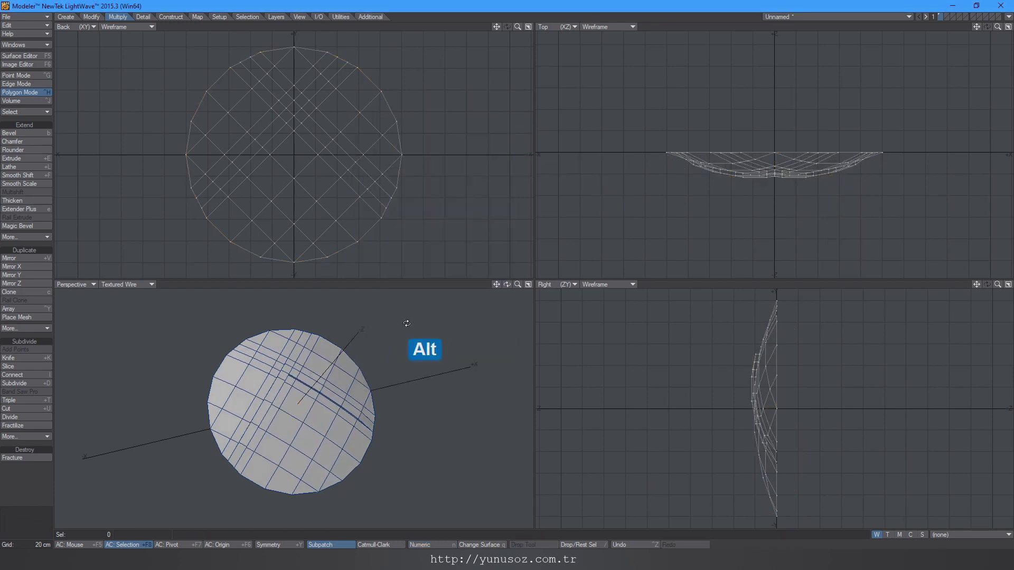
Step: Select the whole outer edge loop of the domed disc and extend it
alt+drag(407, 323, 326, 372)
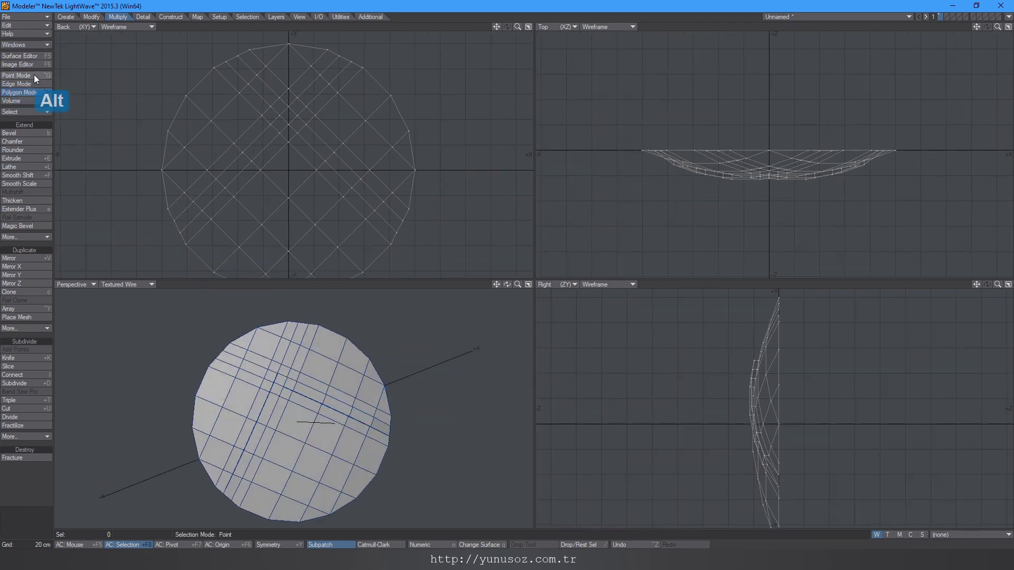
click(281, 328)
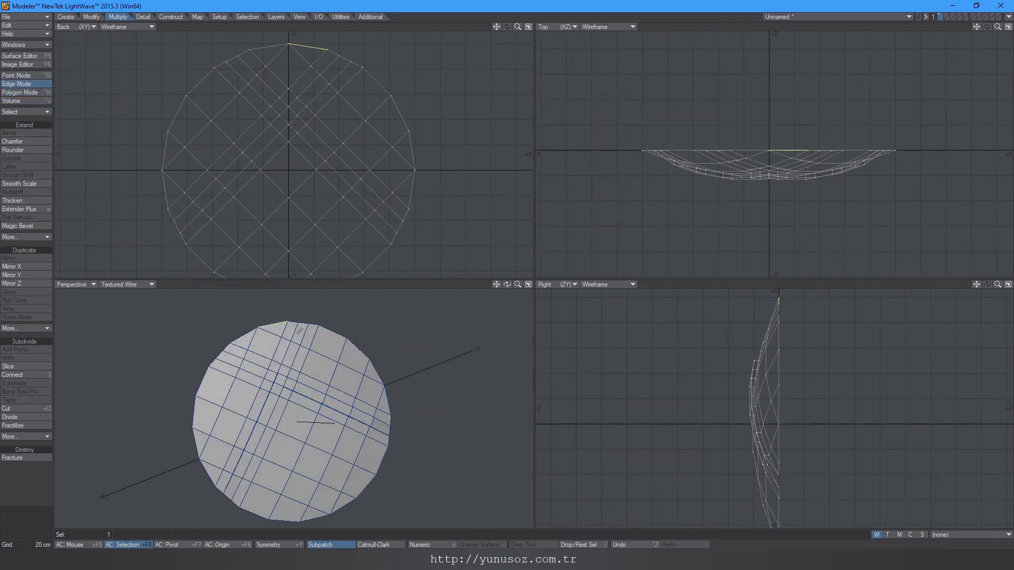
key(Right)
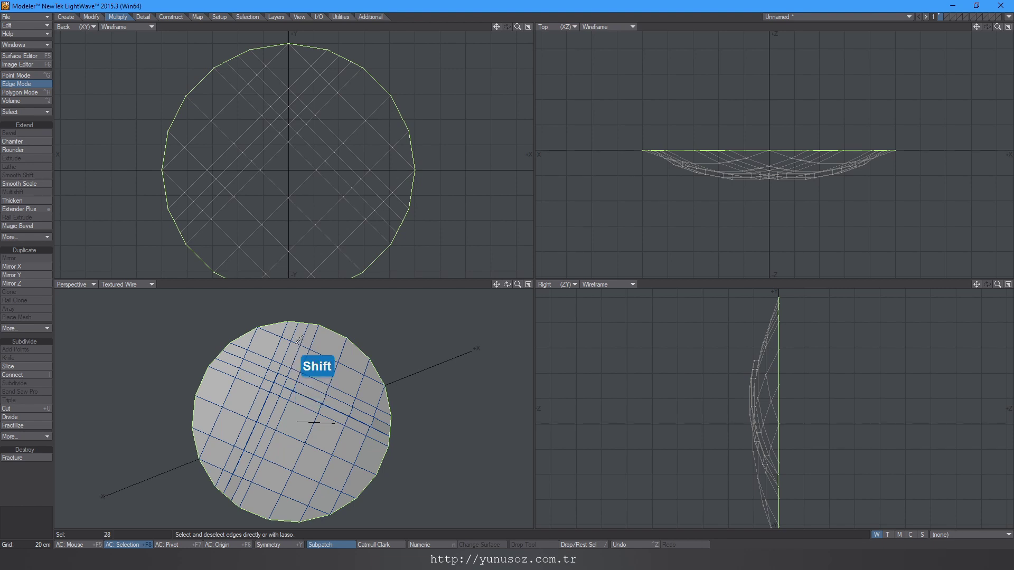
key(e)
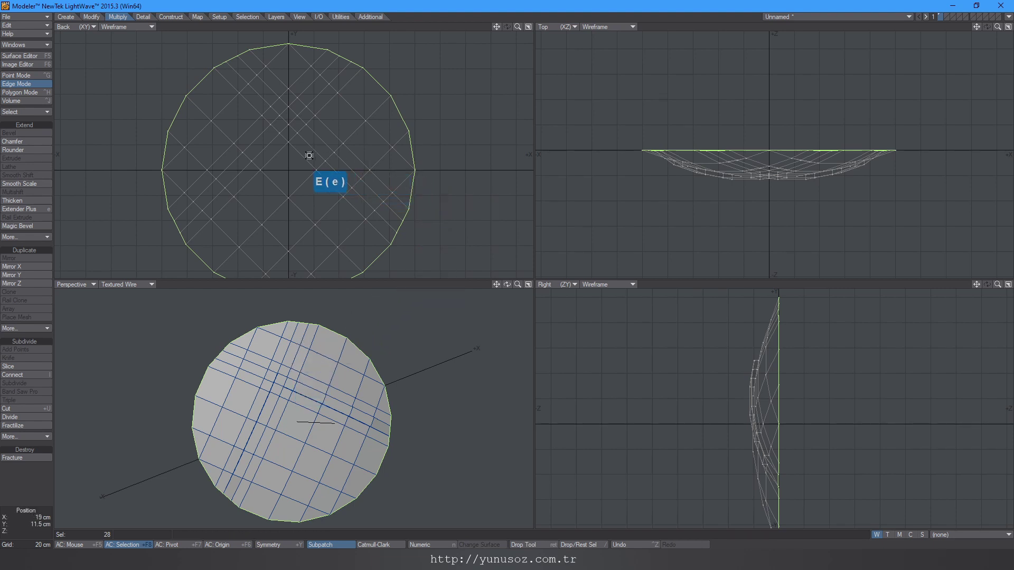
ctrl+drag(307, 151, 313, 150)
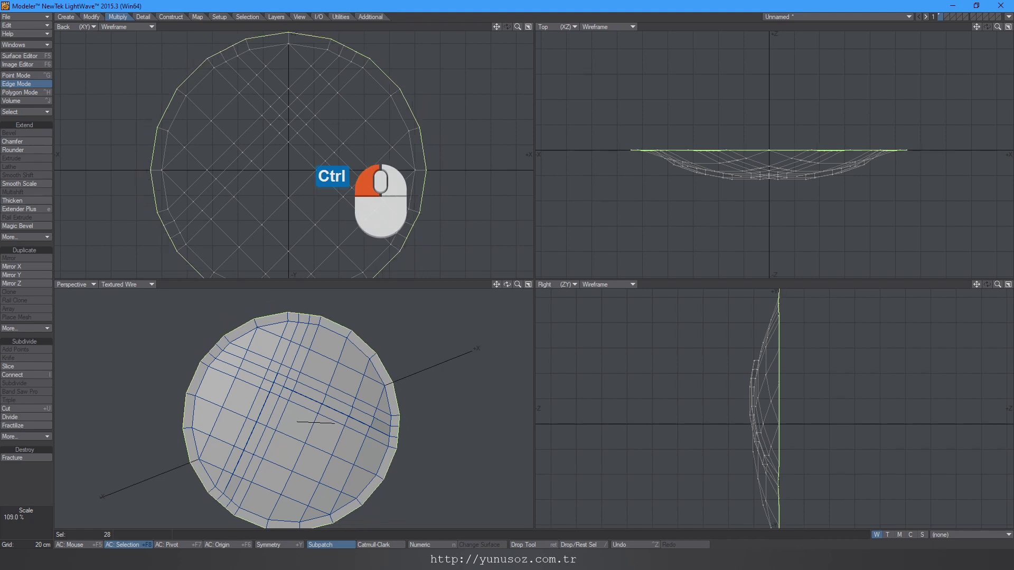
ctrl+drag(313, 150, 315, 155)
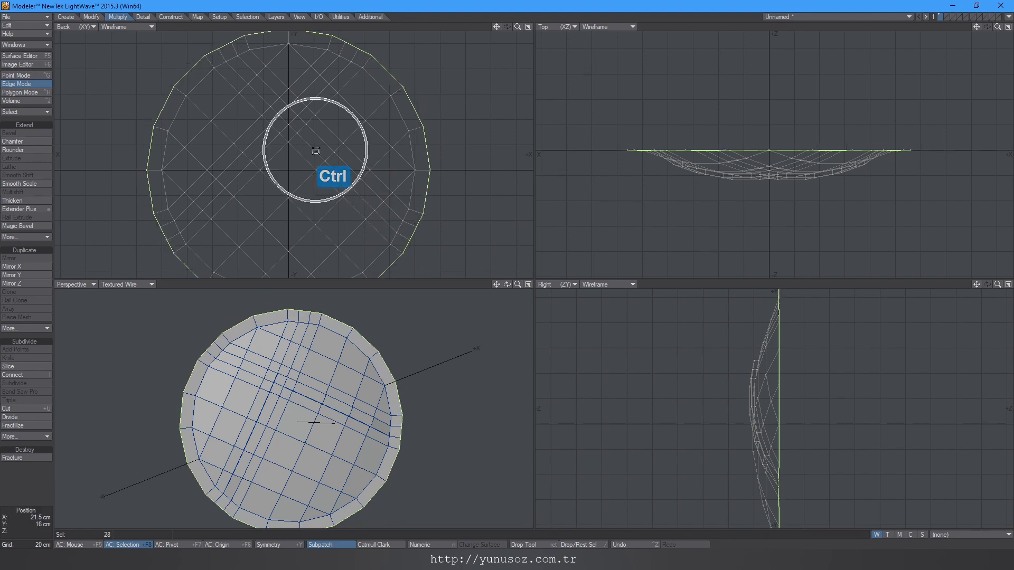
key(ctrl+z)
Step: Scale the extended border edges by a factor of 110% to form a flat rim around the dome
key(n)
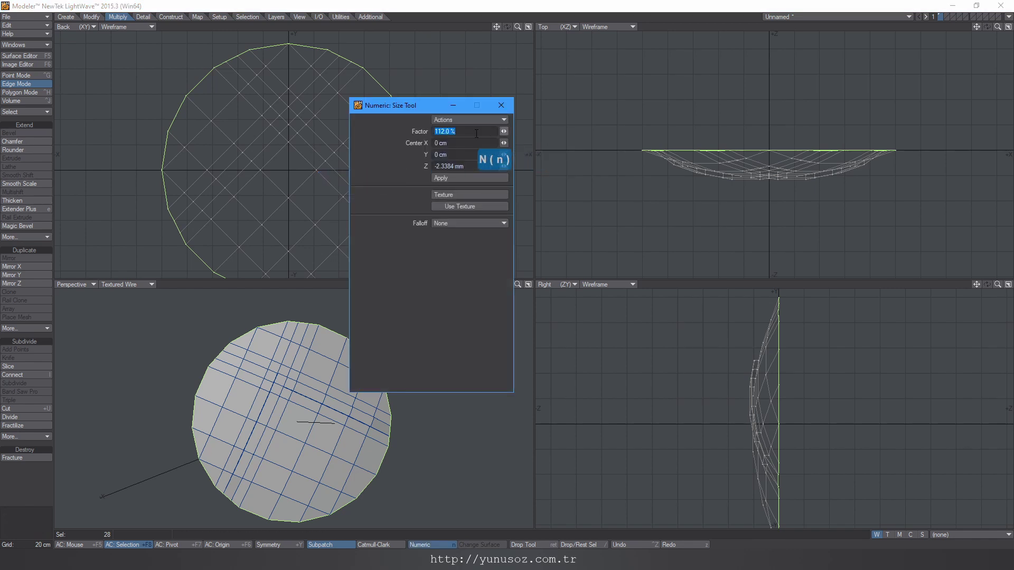
click(474, 178)
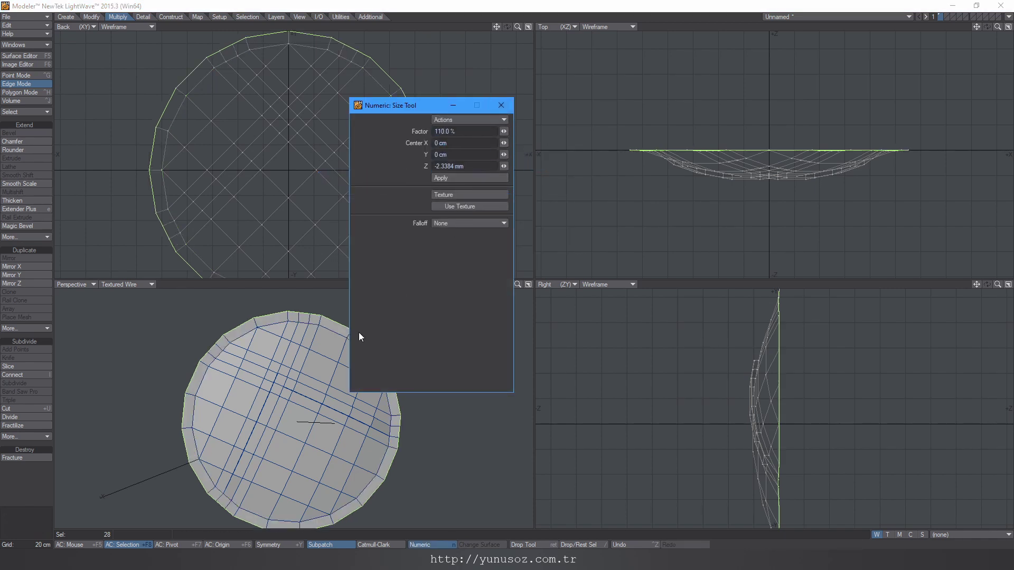
alt+drag(359, 336, 307, 329)
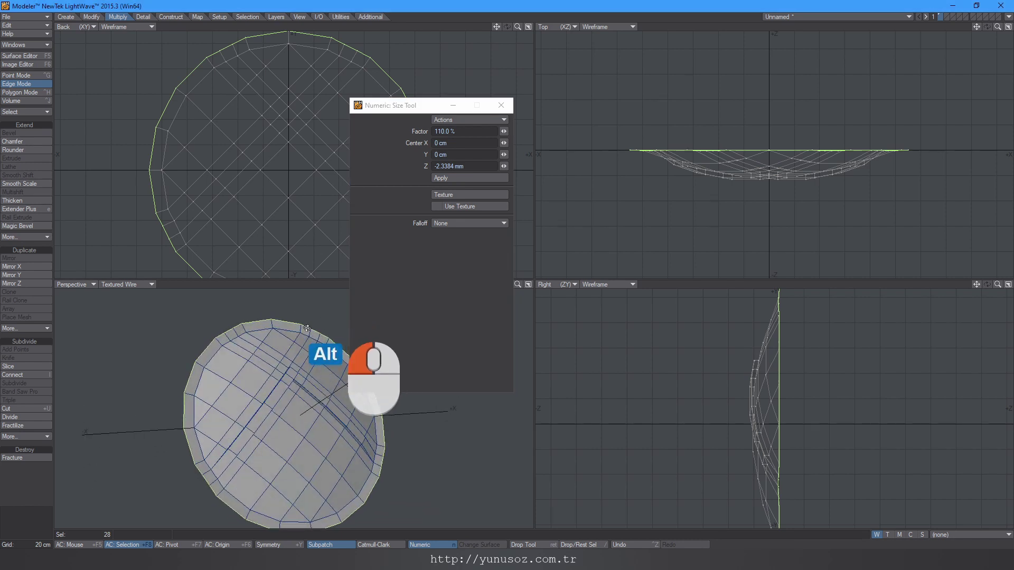
click(501, 105)
key(space)
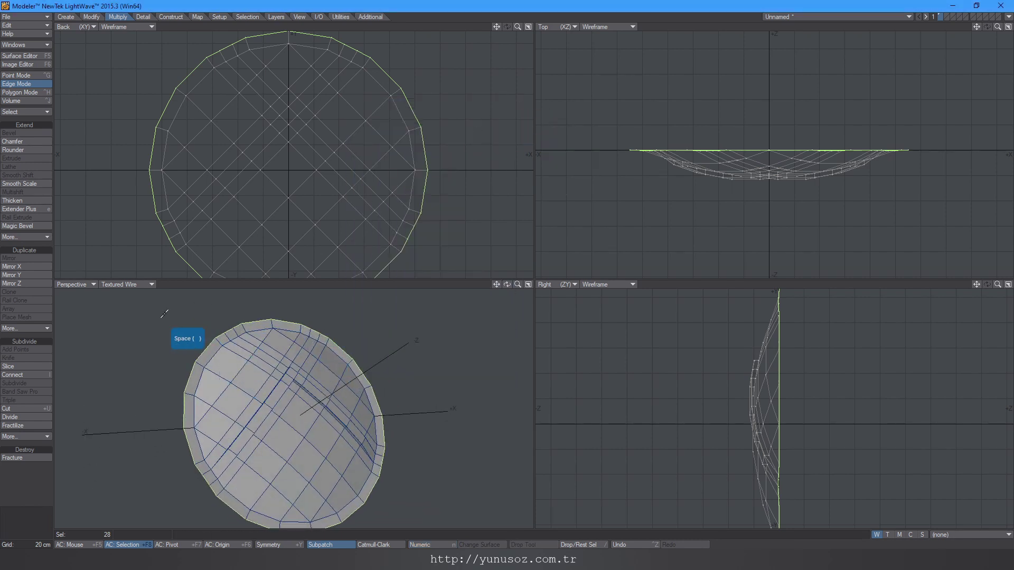
Step: Deselect the border edges and thicken the whole mesh slightly towards the dome's open side
click(29, 480)
ctrl+alt+drag(203, 332, 252, 334)
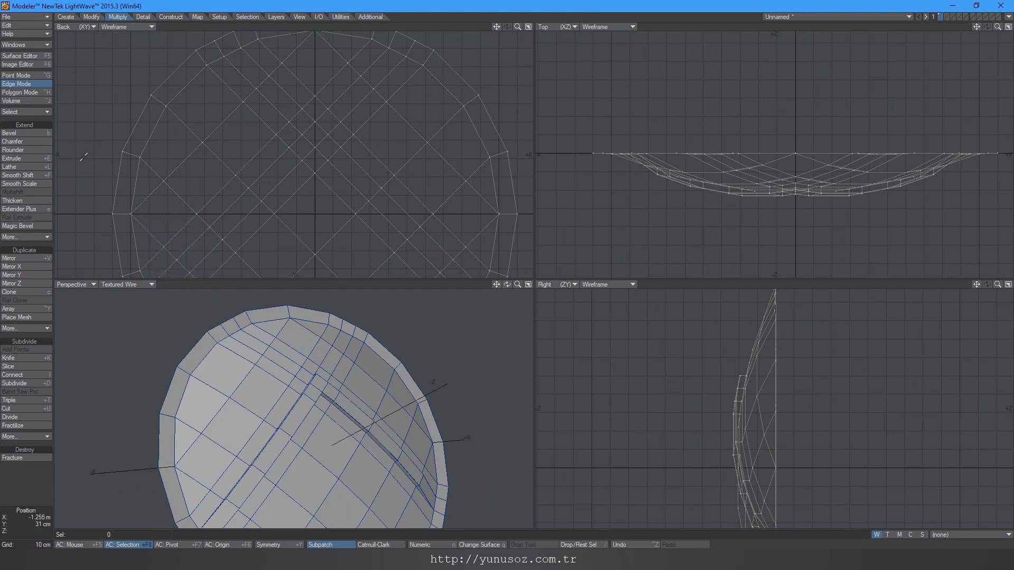
click(30, 206)
key(ctrl+z)
click(29, 201)
ctrl+drag(156, 347, 135, 356)
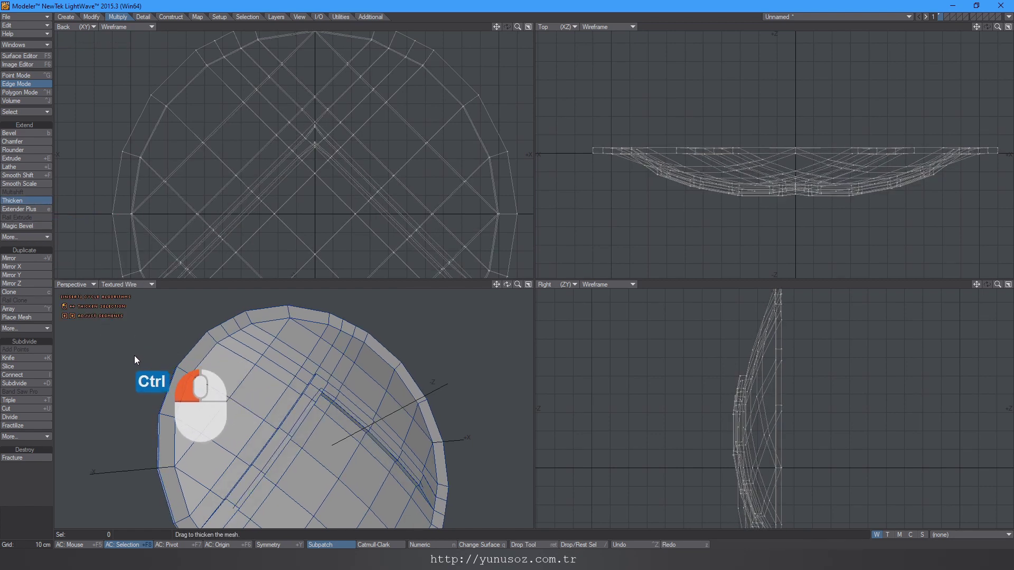
key(space)
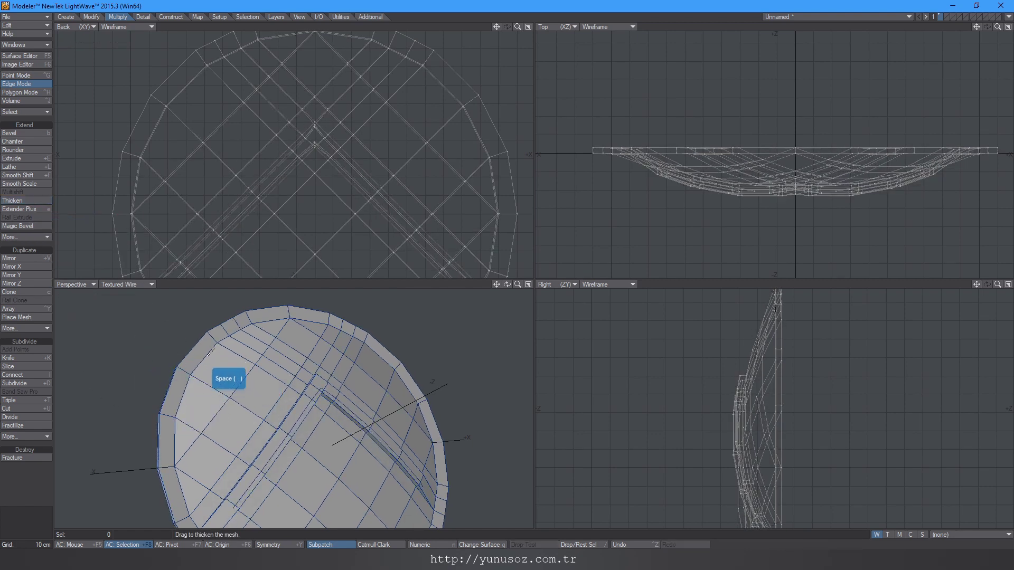
Step: Add edge loops with Edit Edges close to the edges of the thickened rim
key(ctrl+e)
mouse_move(216, 337)
ctrl+alt+mouse_down()
mouse_move(260, 324)
mouse_move(215, 337)
ctrl+alt+mouse_up()
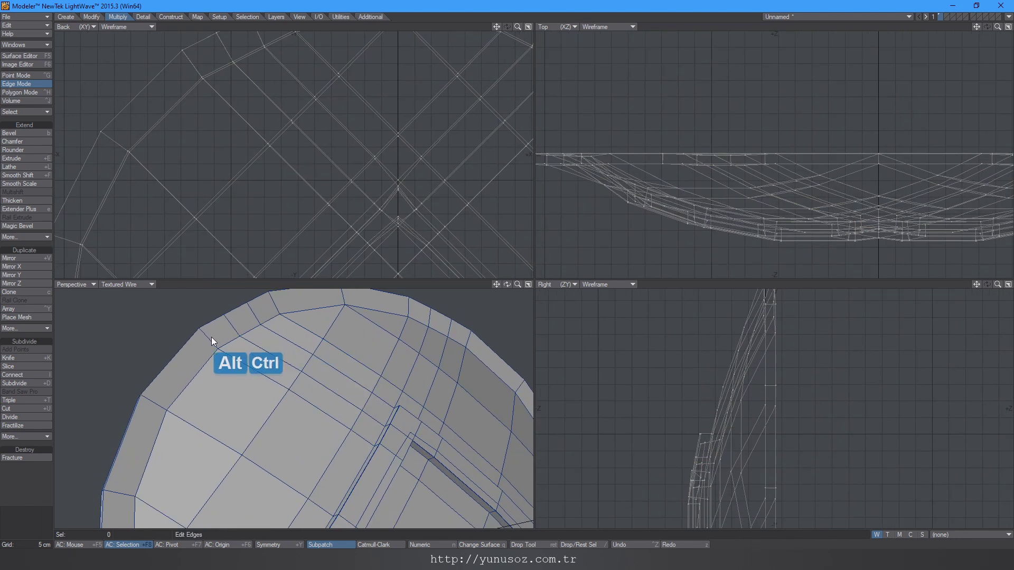
mouse_move(212, 337)
right_down()
mouse_move(284, 402)
mouse_move(147, 273)
right_up()
alt+drag(190, 338, 370, 345)
mouse_move(373, 316)
right_down()
mouse_move(310, 403)
mouse_move(296, 396)
right_up()
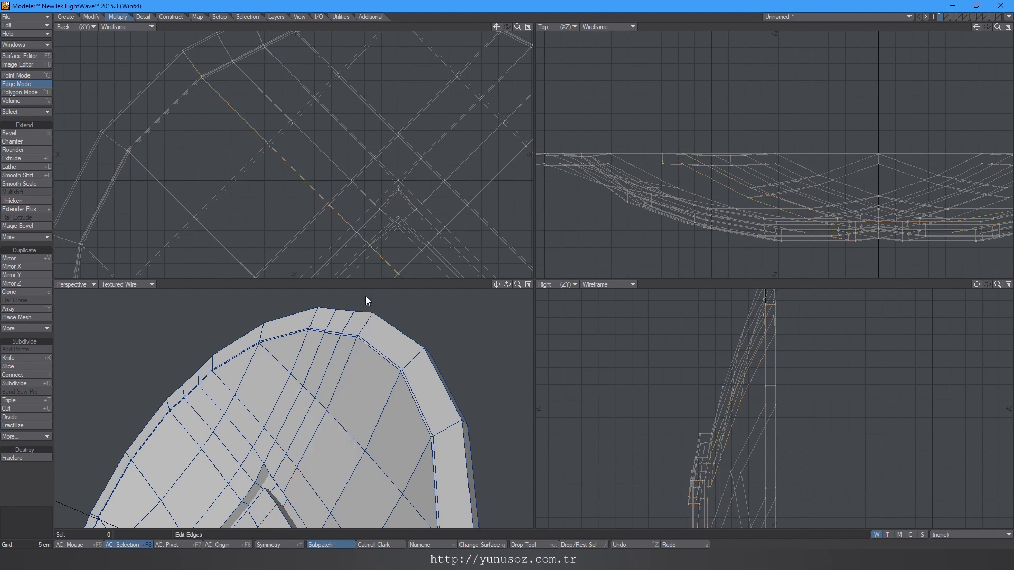
right_click(367, 328)
right_drag(366, 327, 422, 257)
Step: Preview the thickened shell with subpatch smoothing, switch back to plain polygons and fit it in view
alt+drag(359, 336, 295, 388)
key(Tab)
key(Tab)
key(a)
Step: Delete the two inner-surface groove polygons where the inverted-V band meets the rim on the +X side
alt+drag(296, 388, 220, 475)
ctrl+alt+drag(219, 475, 201, 445)
key(space)
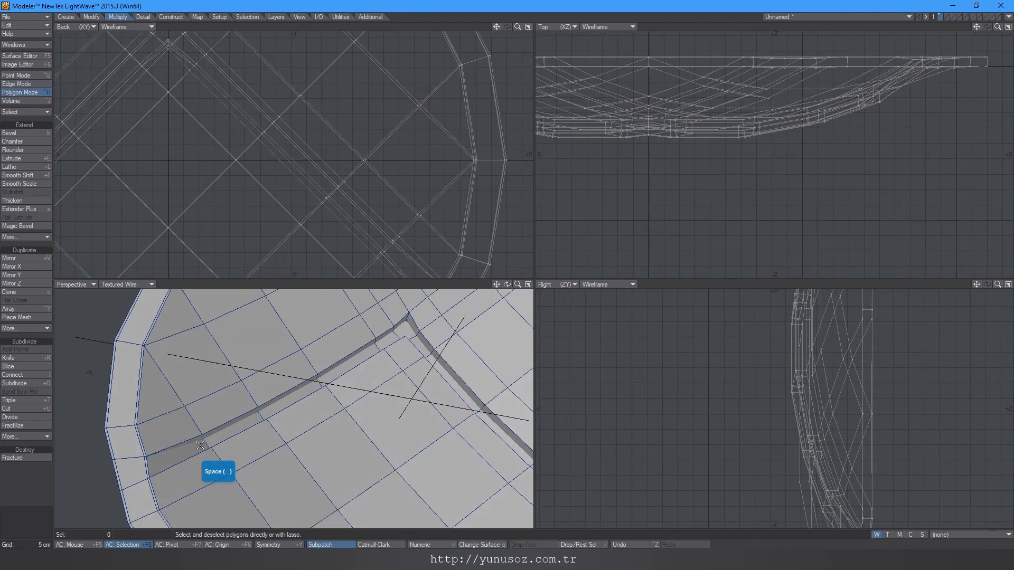
shift+click(194, 439)
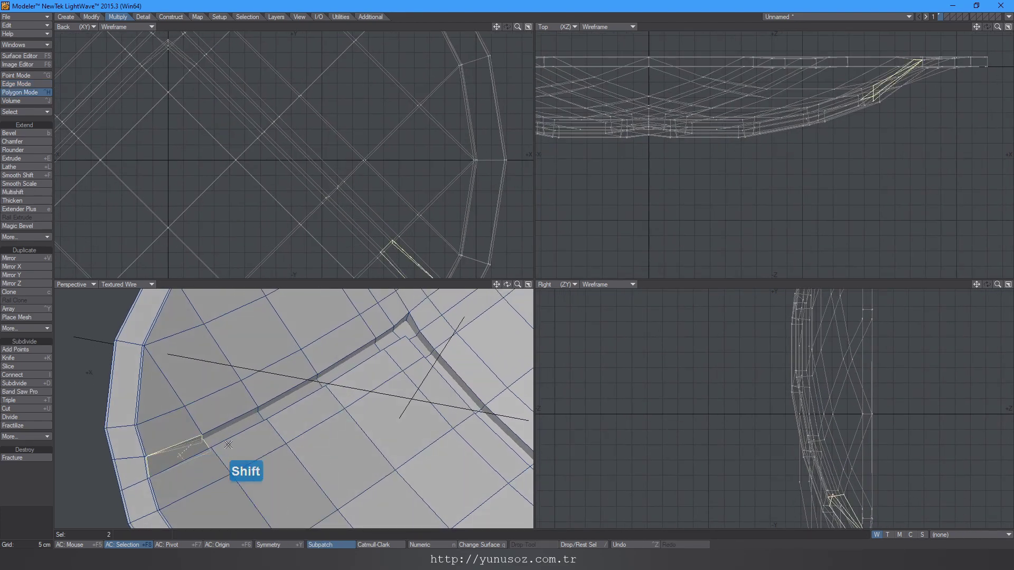
alt+drag(237, 446, 324, 407)
key(Delete)
Step: Delete the matching inner-surface groove polygons where the band meets the rim on the -X side
alt+shift+drag(324, 408, 181, 381)
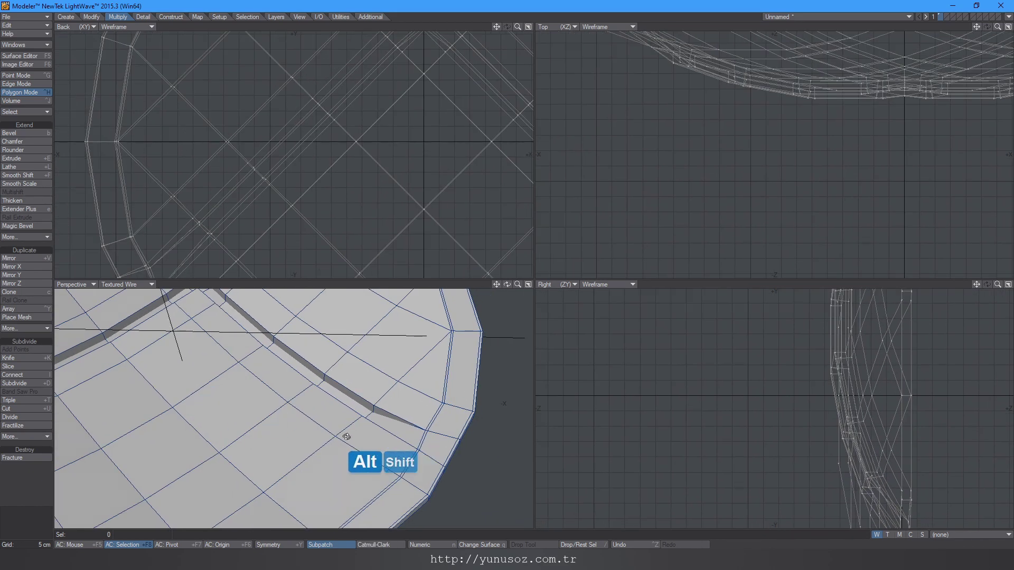
alt+drag(347, 437, 327, 416)
shift+click(267, 454)
shift+click(402, 400)
key(Delete)
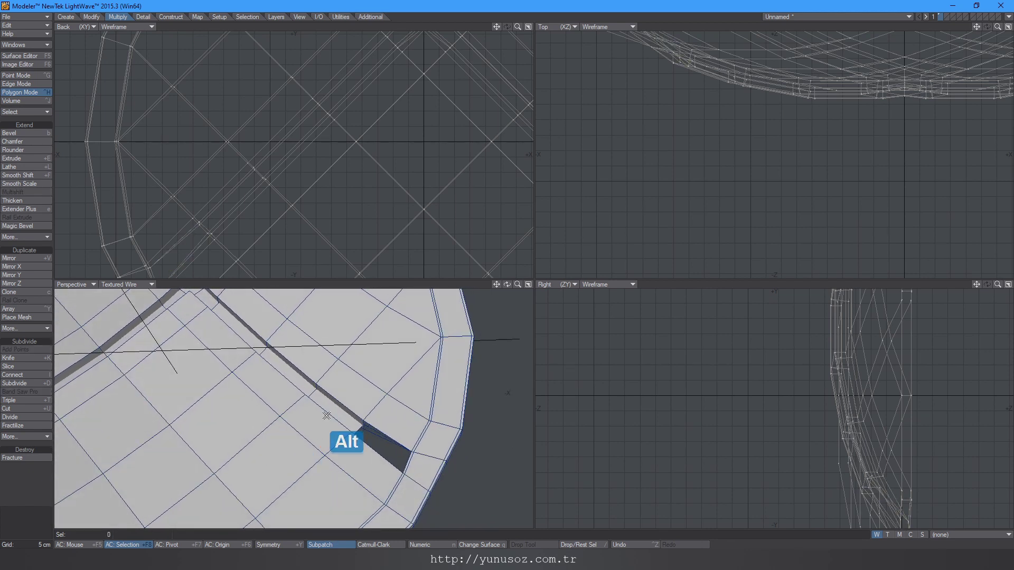
right_click(334, 405)
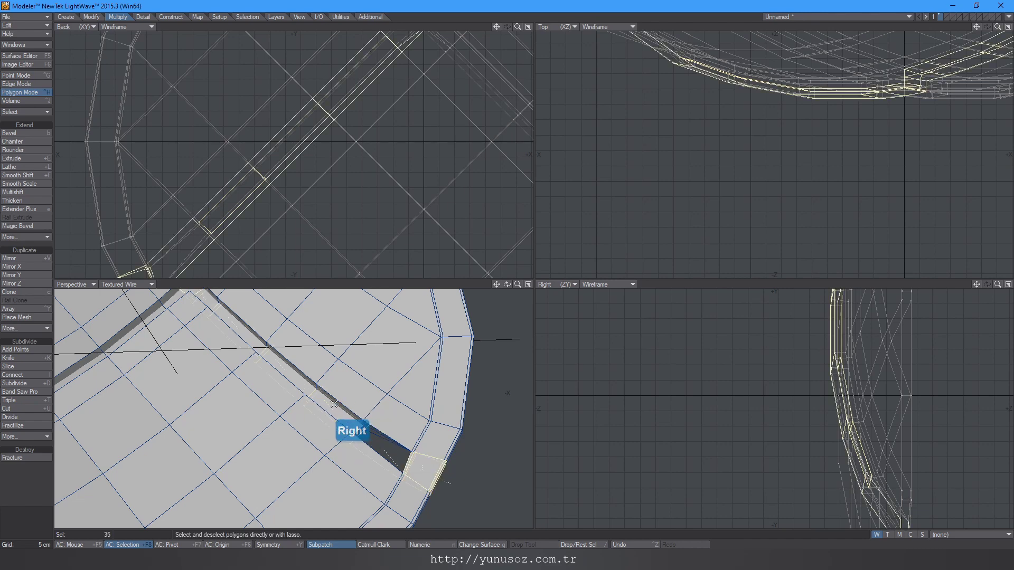
alt+shift+drag(190, 352, 258, 390)
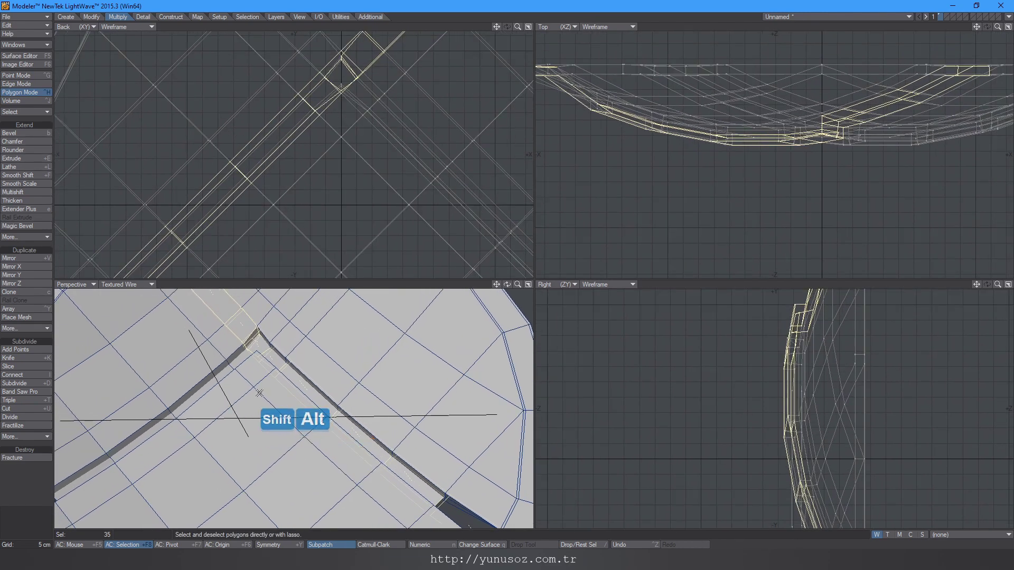
click(520, 302)
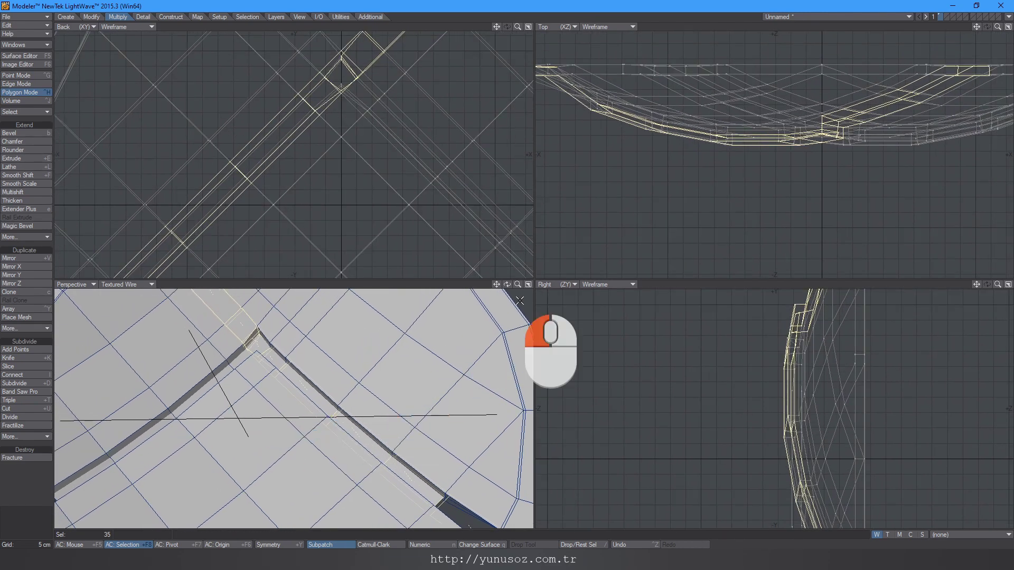
Step: Select the three groove polygons at the inverted V's apex on the shell's inner surface and delete them
shift+click(263, 343)
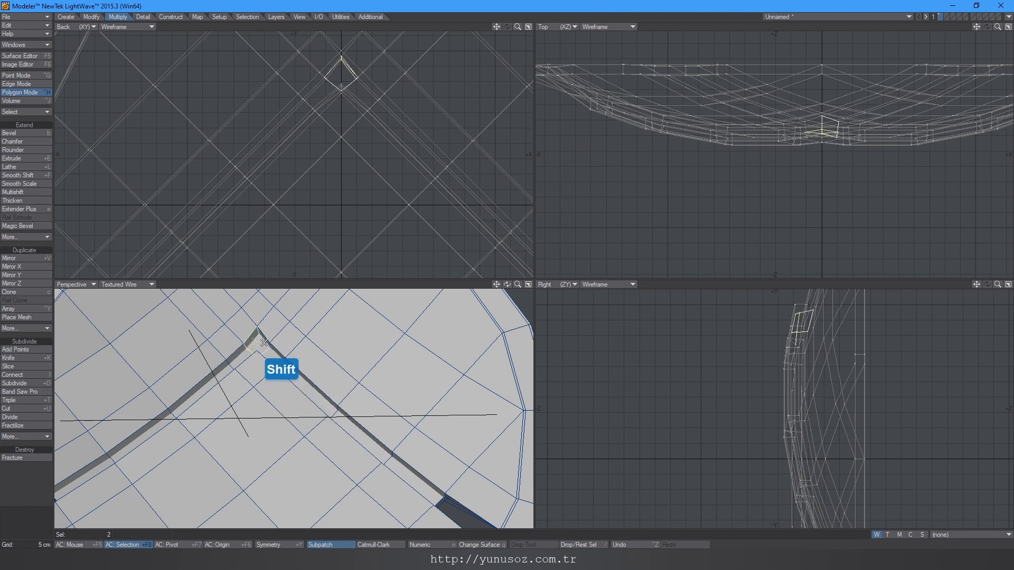
alt+drag(266, 340, 299, 392)
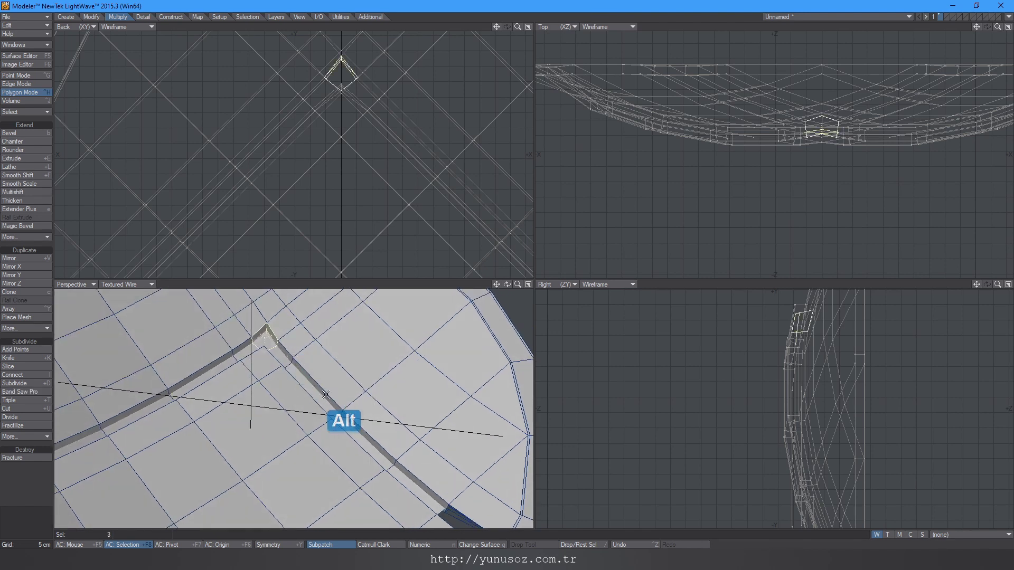
key(Delete)
shift+click(425, 500)
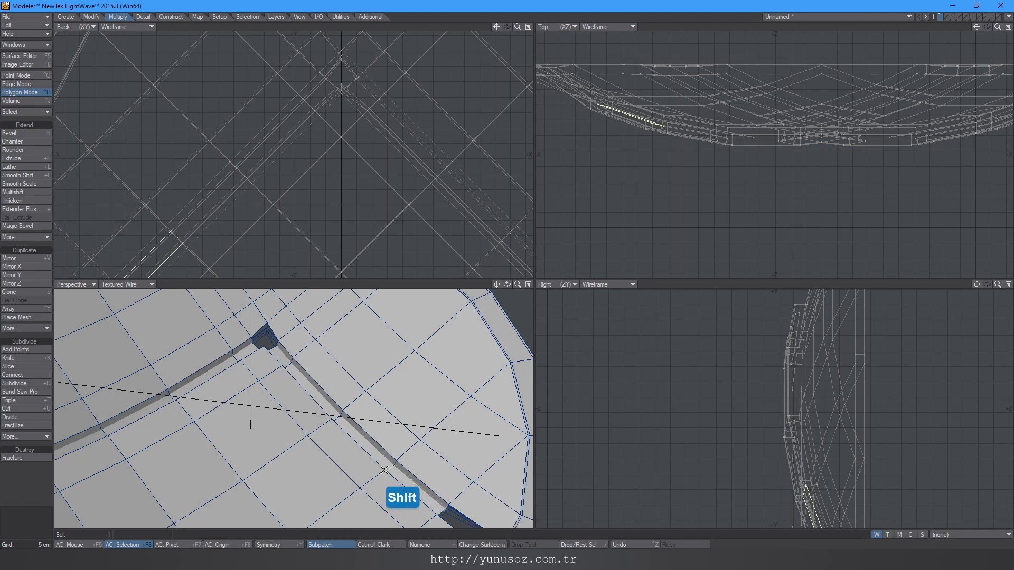
shift+click(382, 464)
key(Down)
key(Right)
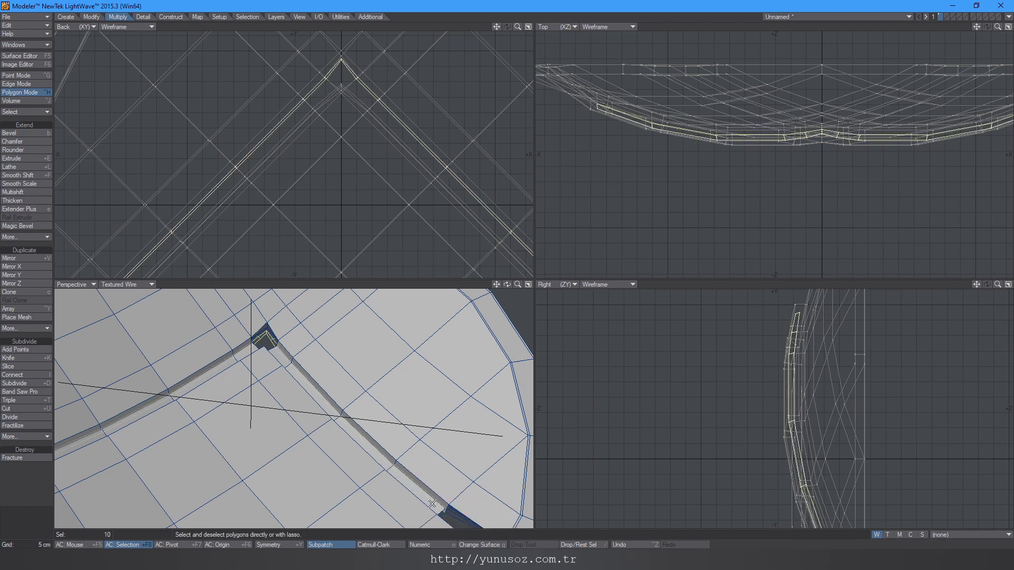
shift+click(383, 458)
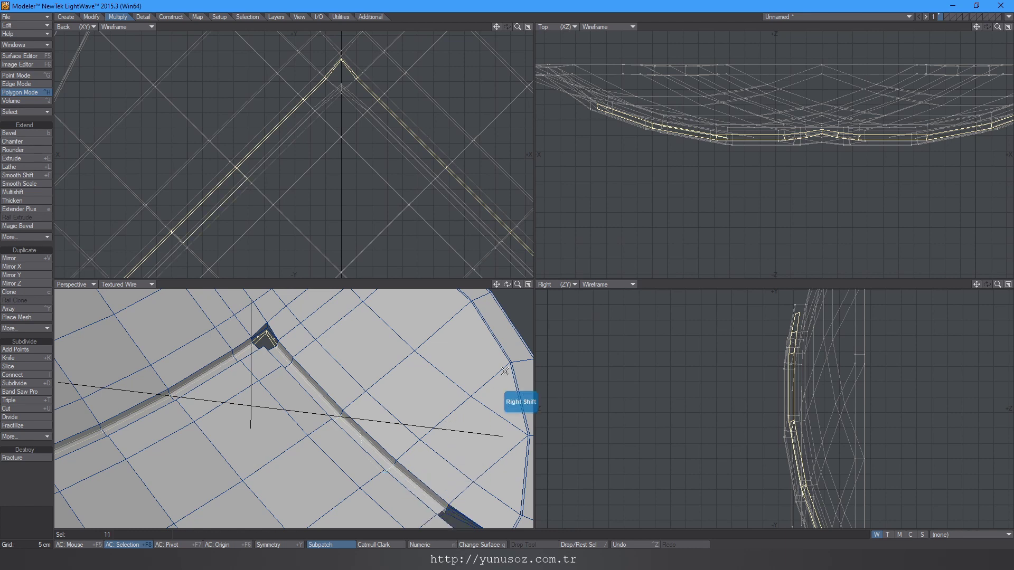
click(521, 300)
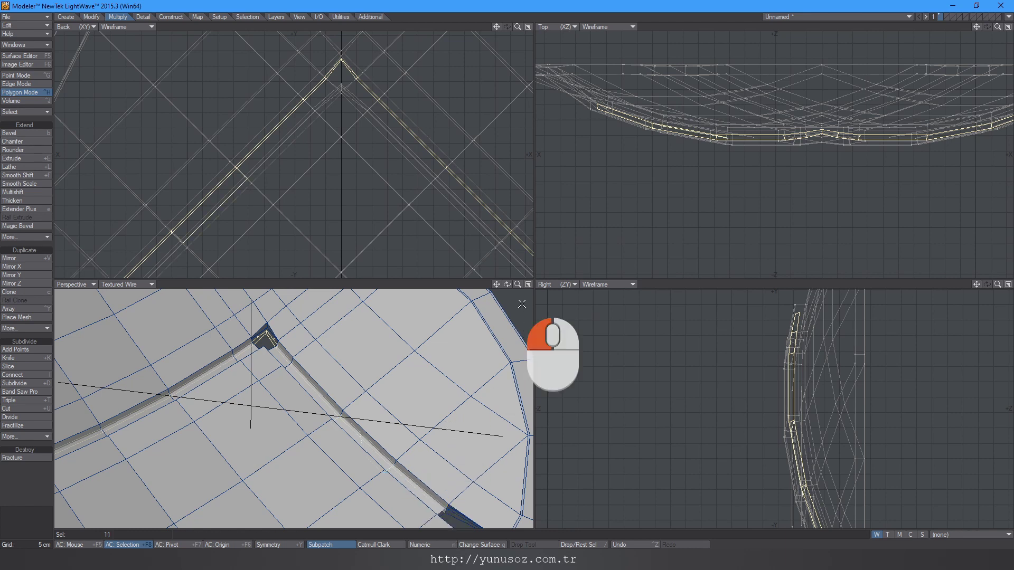
Step: Select the strip of groove floor polygons along the inverted V's -X arm on the inner surface and delete it
shift+click(372, 457)
key(Right)
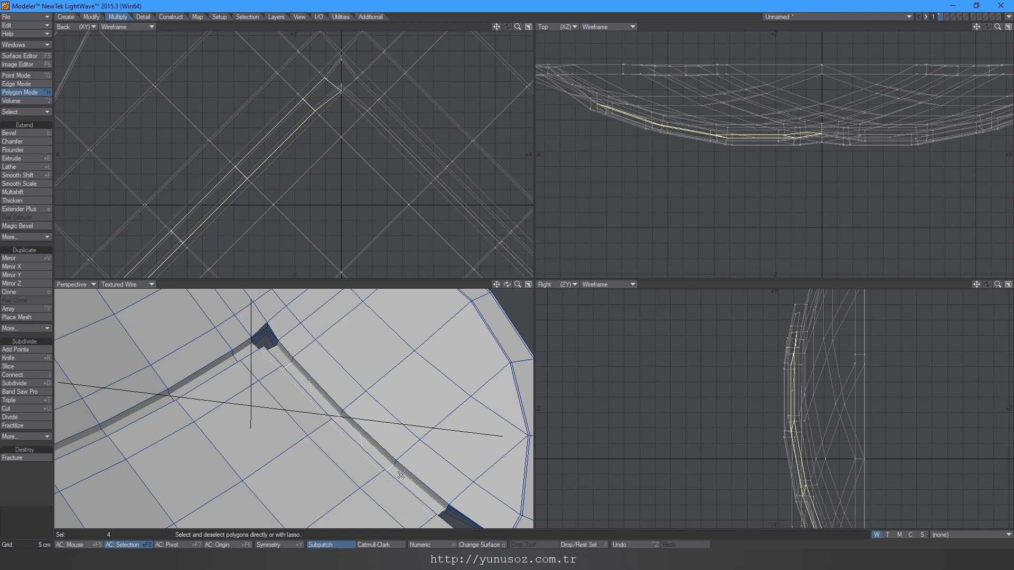
key(Delete)
Step: Delete one side wall of the inner groove along the inverted V's -X arm
key(a)
alt+drag(401, 475, 252, 471)
alt+drag(224, 329, 404, 443)
click(418, 431)
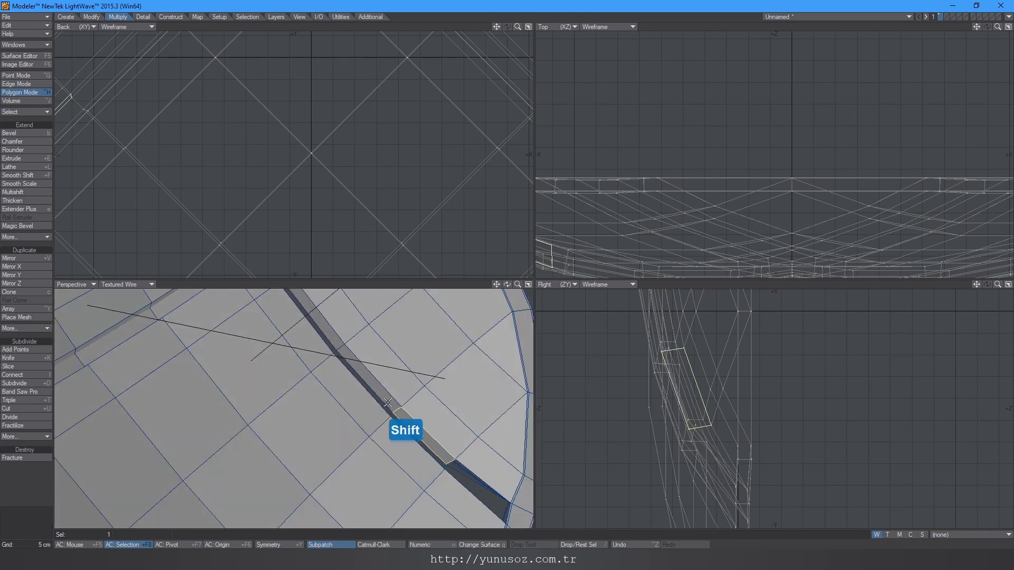
key(Delete)
Step: Select the opposite side-wall loop of the inner groove along both arms of the inverted V and delete it
alt+drag(412, 447, 341, 398)
shift+click(424, 422)
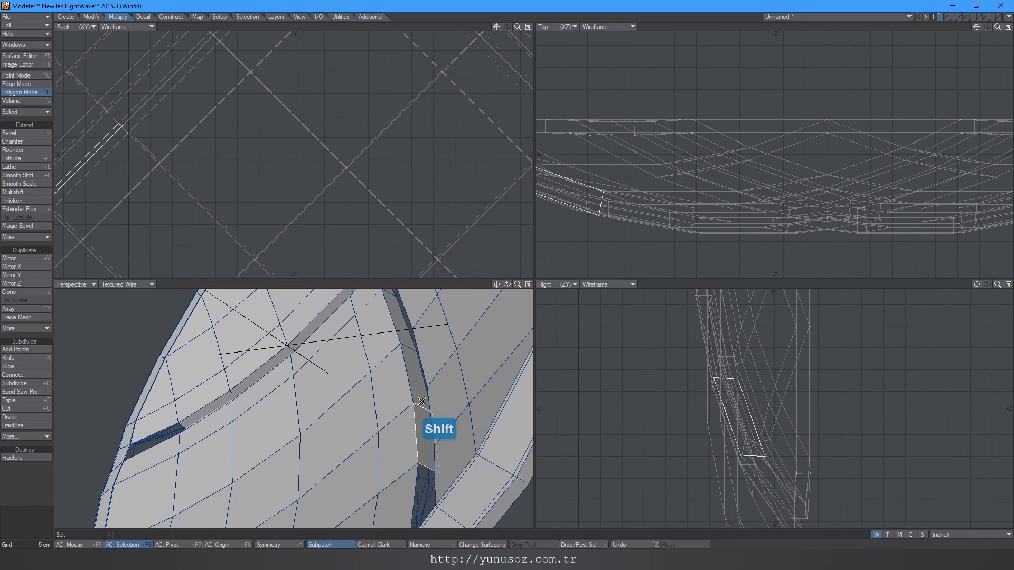
shift+click(414, 378)
key(Right)
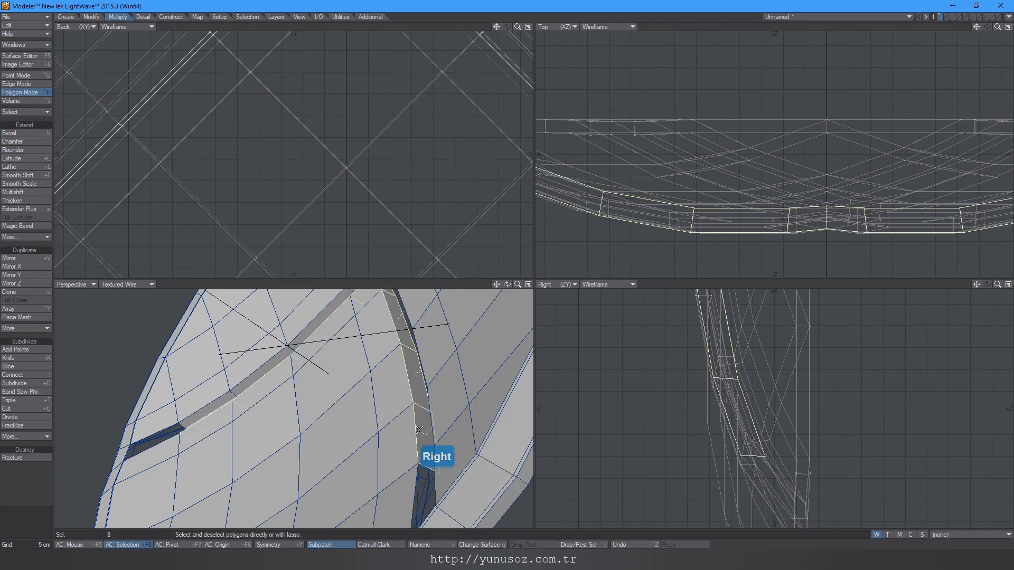
key(Delete)
Step: Select the remaining side-wall polygons of the groove along the +X arm and delete them
alt+drag(221, 387, 272, 374)
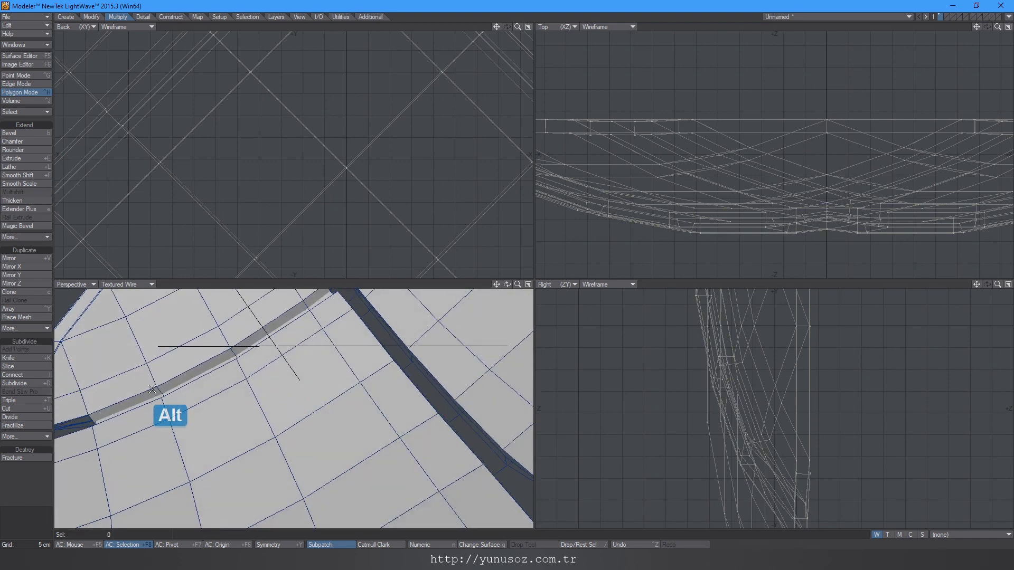
click(152, 391)
shift+click(184, 382)
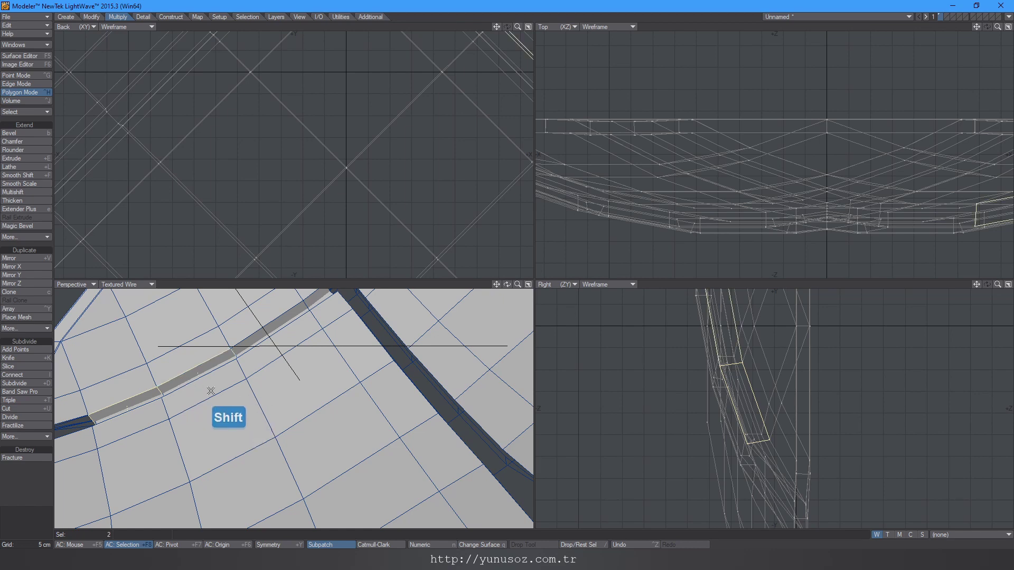
key(Right)
key(Delete)
Step: Select the remaining groove floor strip along the +X arm and delete it
alt+drag(192, 355, 252, 390)
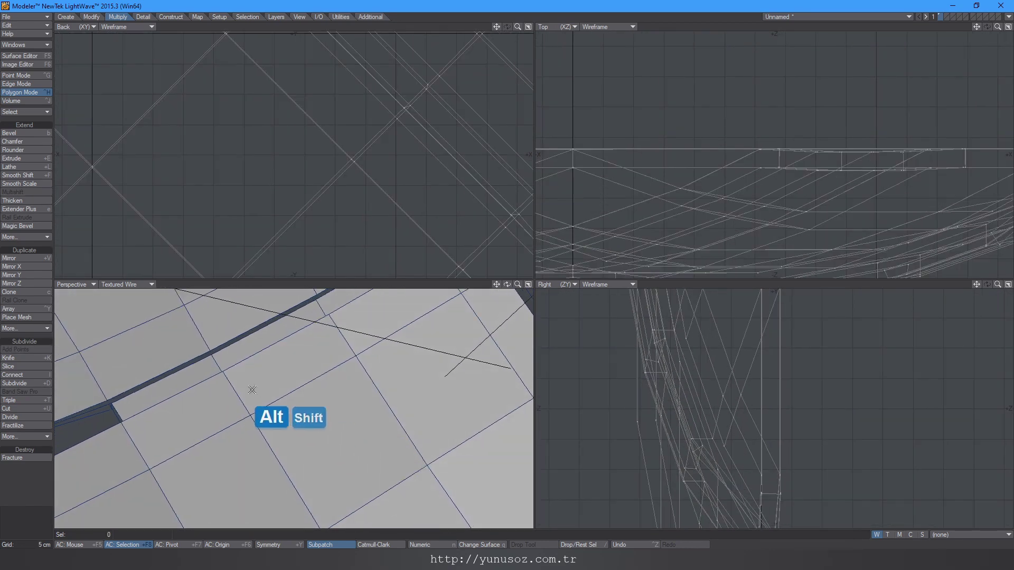
shift+click(228, 353)
key(Right)
key(Delete)
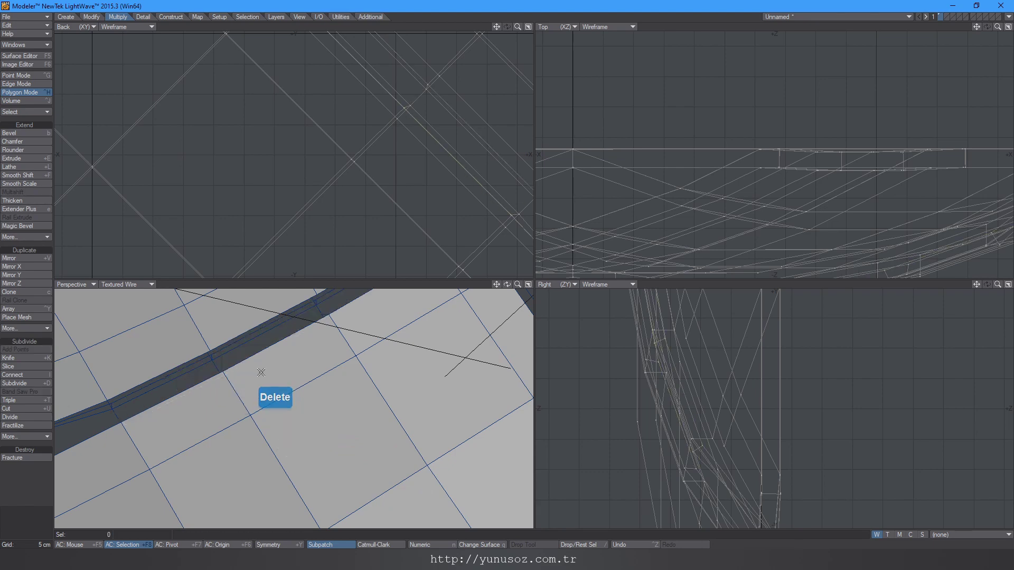
Step: In edge selection mode, bridge the two facing edges of the open groove segment next to the rim on the +X side
key(a)
mouse_move(302, 396)
ctrl+alt+mouse_down()
mouse_move(328, 380)
mouse_move(319, 395)
ctrl+alt+mouse_up()
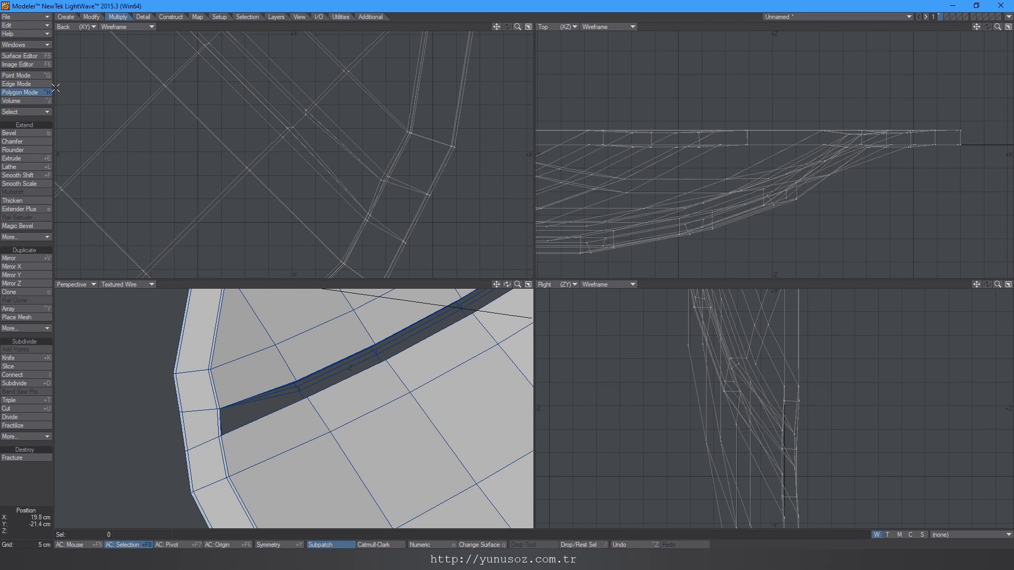
click(27, 84)
alt+drag(257, 296, 341, 423)
alt+right_drag(341, 423, 322, 368)
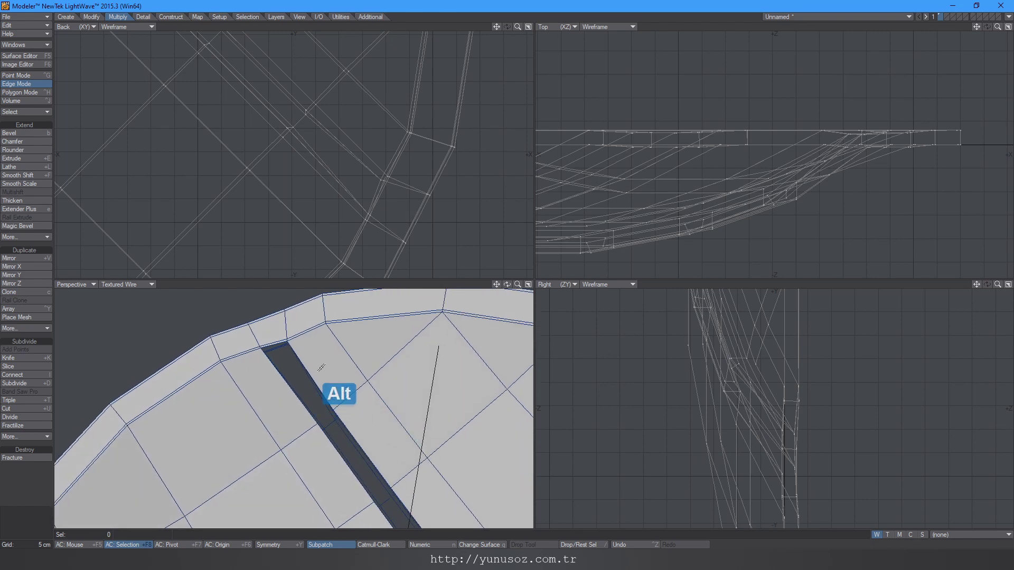
click(310, 377)
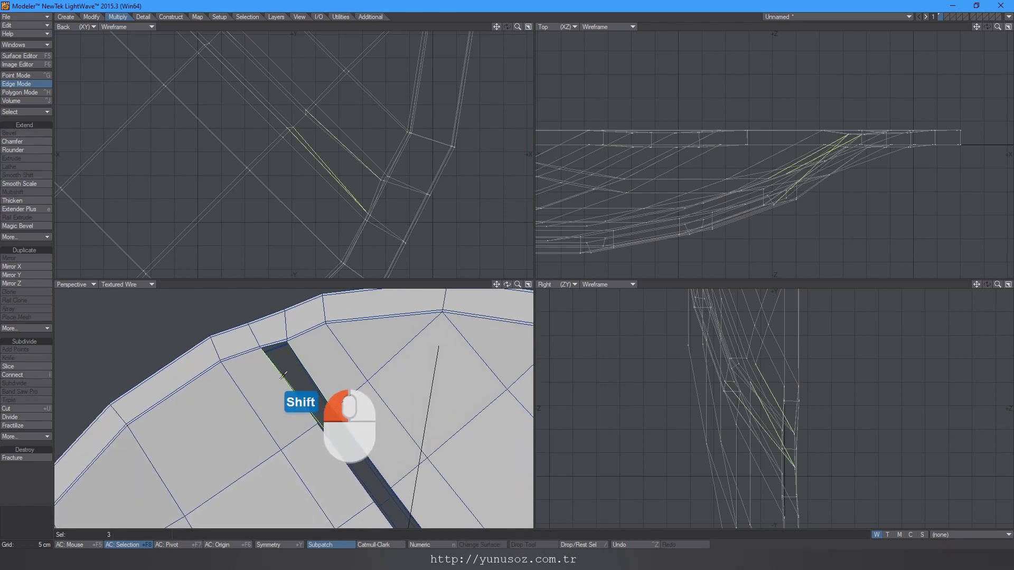
alt+drag(310, 417, 289, 430)
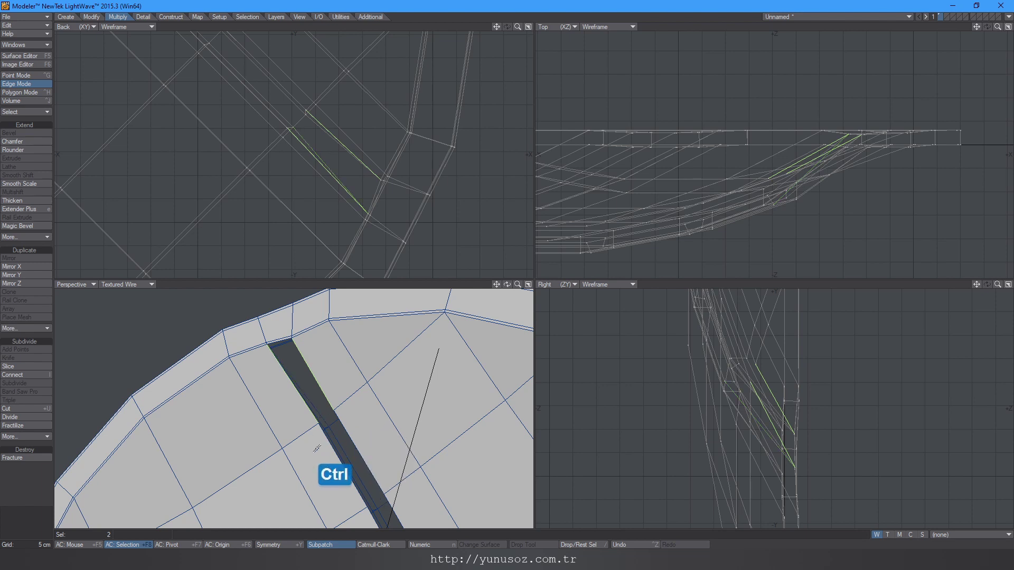
alt+shift+right_drag(338, 462, 300, 394)
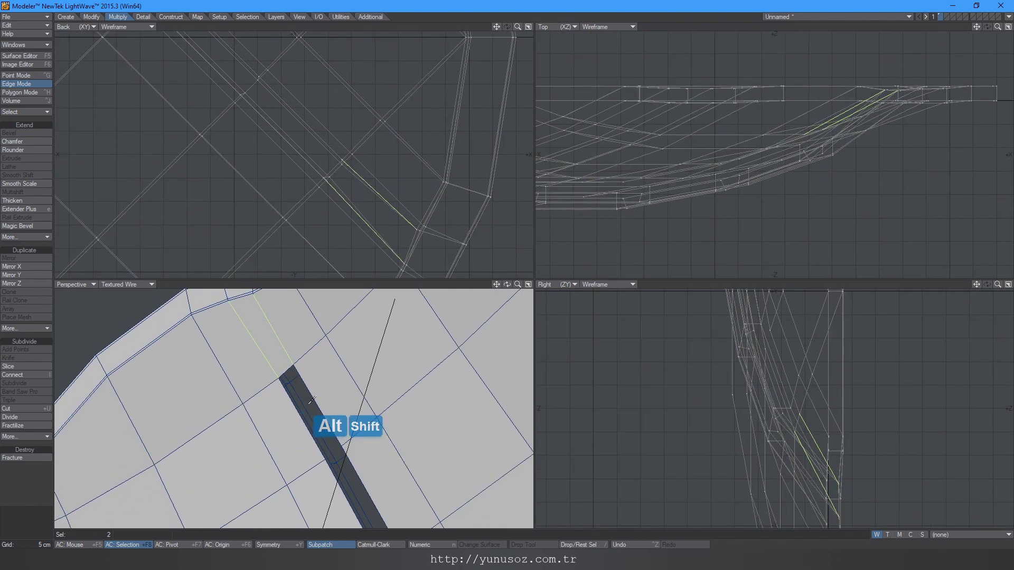
Step: Bridge the facing edge pairs of the +X arm's open groove, segment by segment, from the rim segment up towards the apex
key(/)
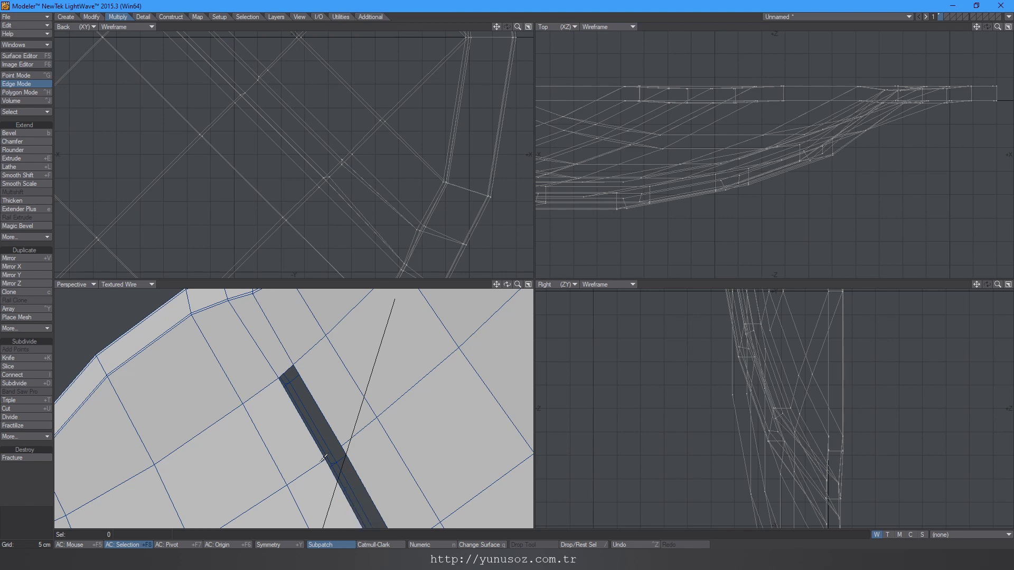
click(324, 457)
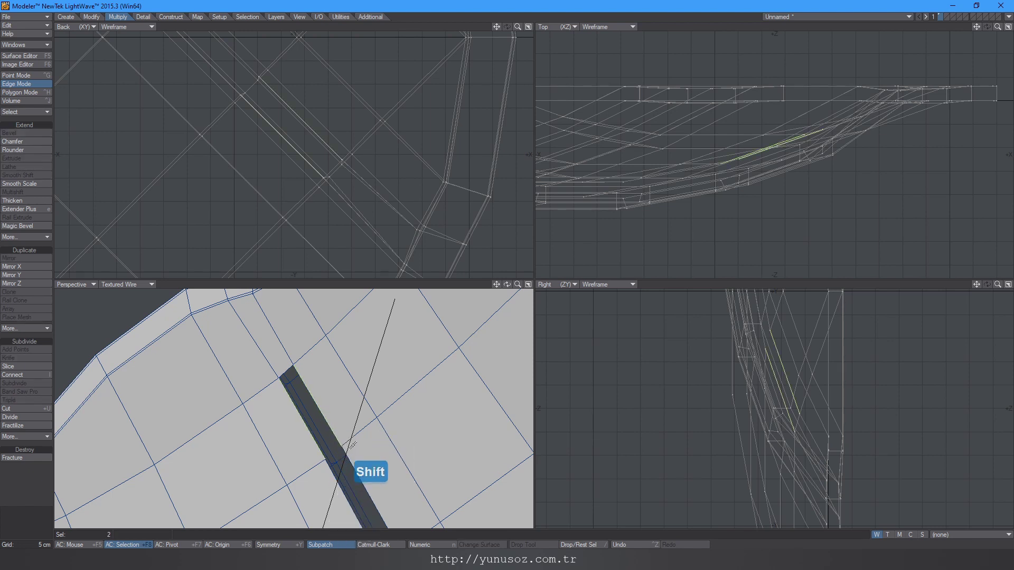
right_click(329, 405)
alt+shift+drag(302, 454, 235, 372)
alt+drag(311, 438, 275, 453)
click(270, 441)
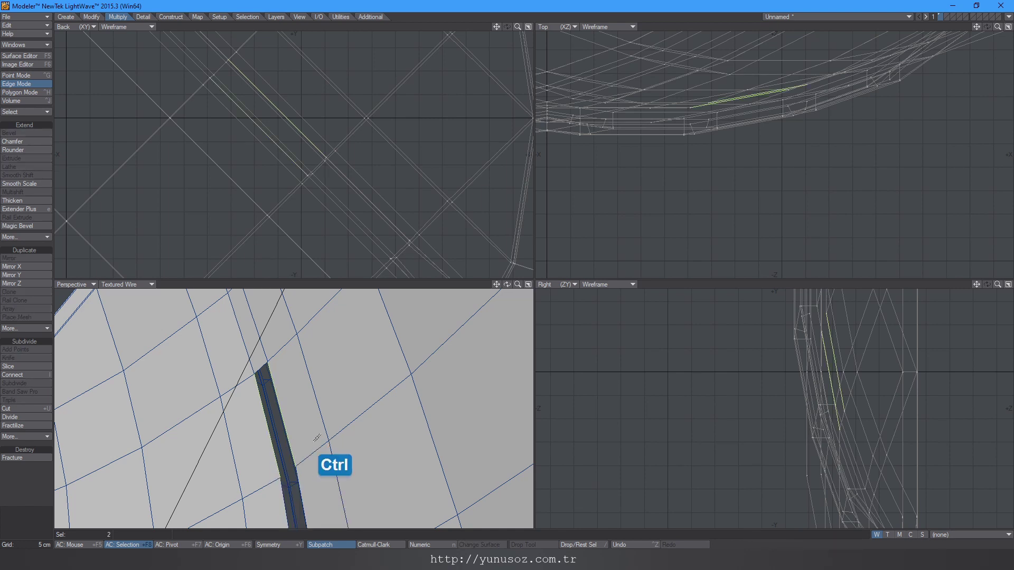
right_click(294, 406)
alt+shift+drag(294, 451, 274, 398)
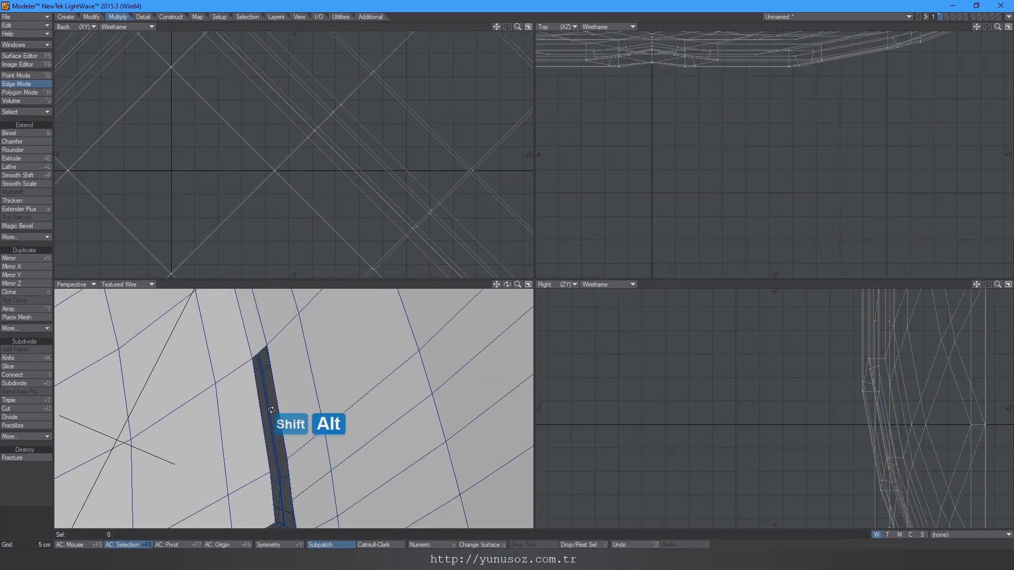
click(263, 427)
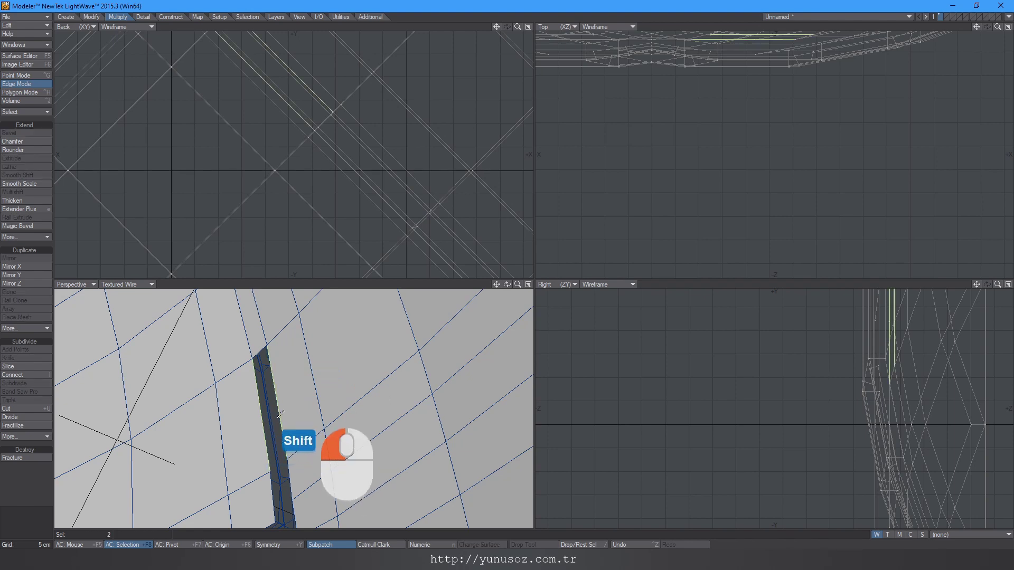
right_click(297, 401)
Step: Bridge the facing groove edges at the inverted V's apex and down the upper part of the -X arm
alt+shift+drag(284, 469, 315, 396)
alt+shift+drag(315, 396, 373, 455)
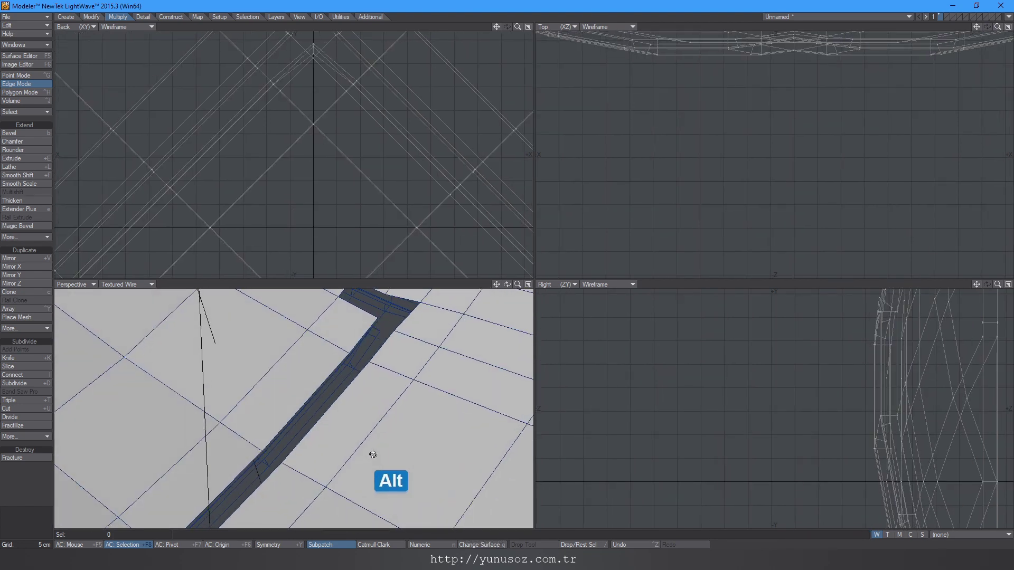
click(319, 428)
mouse_move(317, 363)
alt+mouse_down()
mouse_move(381, 462)
mouse_move(327, 356)
alt+mouse_up()
shift+click(388, 451)
key(ctrl+b)
click(296, 396)
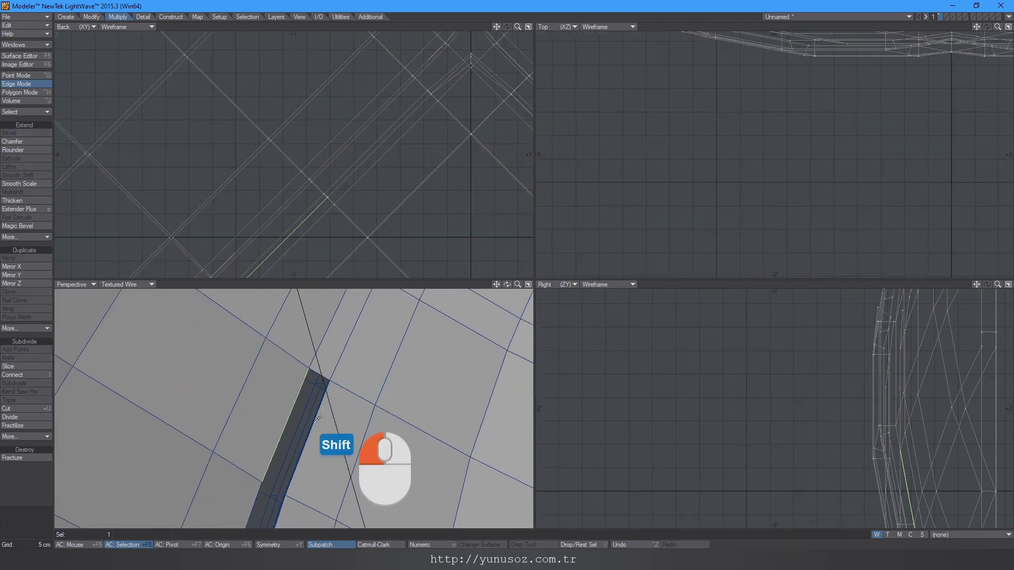
key(ctrl+b)
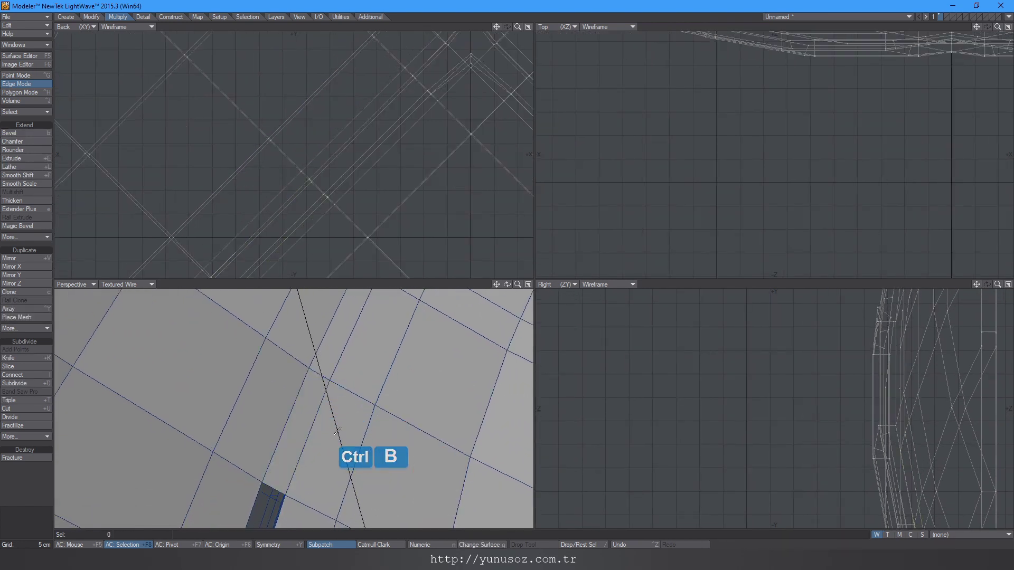
Step: Bridge the two facing edges of the next open groove segment down the -X arm
alt+shift+drag(337, 429, 278, 348)
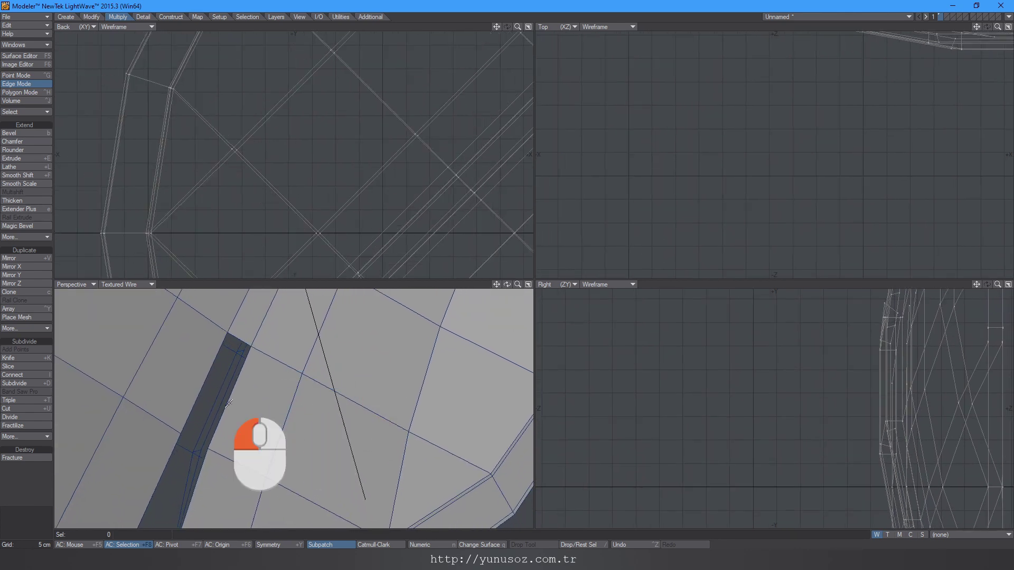
click(199, 381)
shift+click(198, 381)
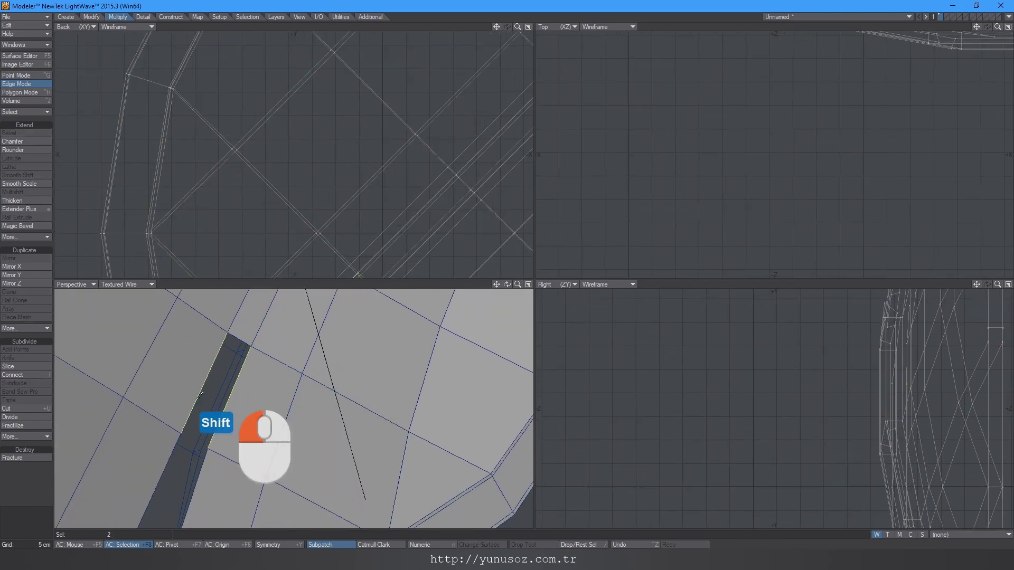
key(ctrl+b)
Step: Try to bridge the facing groove edges next to the rim on the -X side, and undo the last two bridges
alt+shift+drag(261, 429, 224, 389)
click(175, 409)
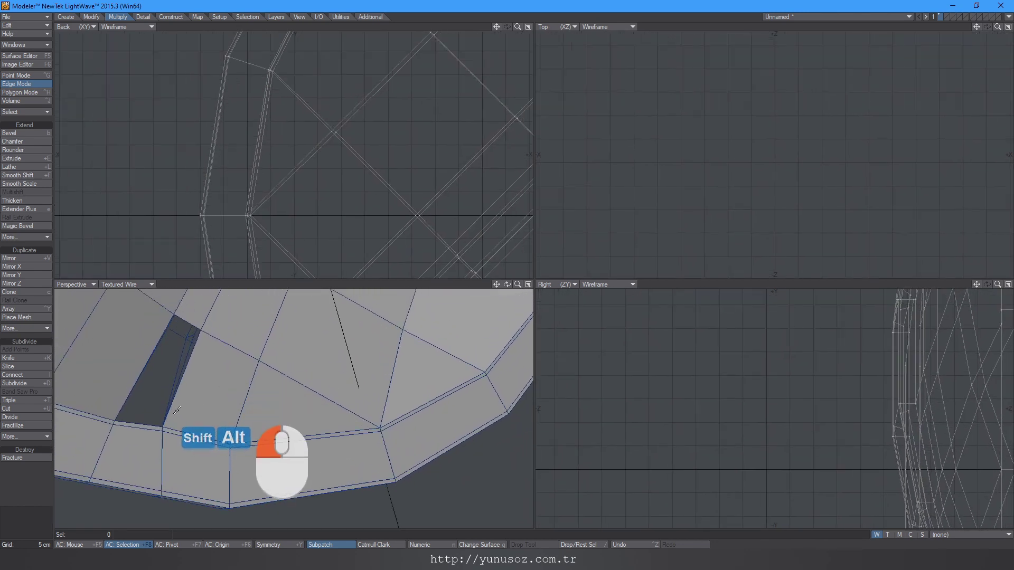
shift+click(127, 401)
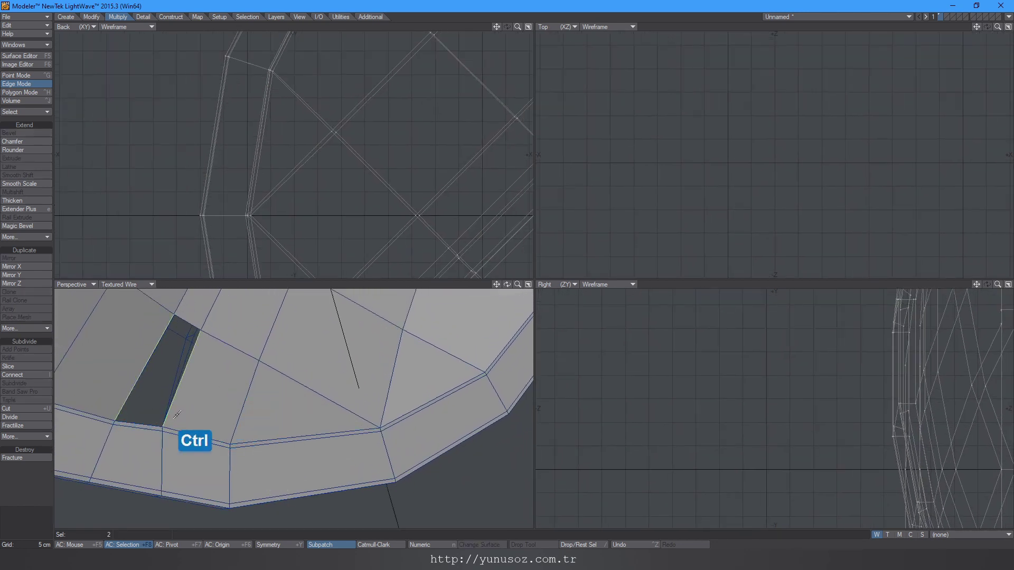
key(ctrl+b)
key(ctrl+z)
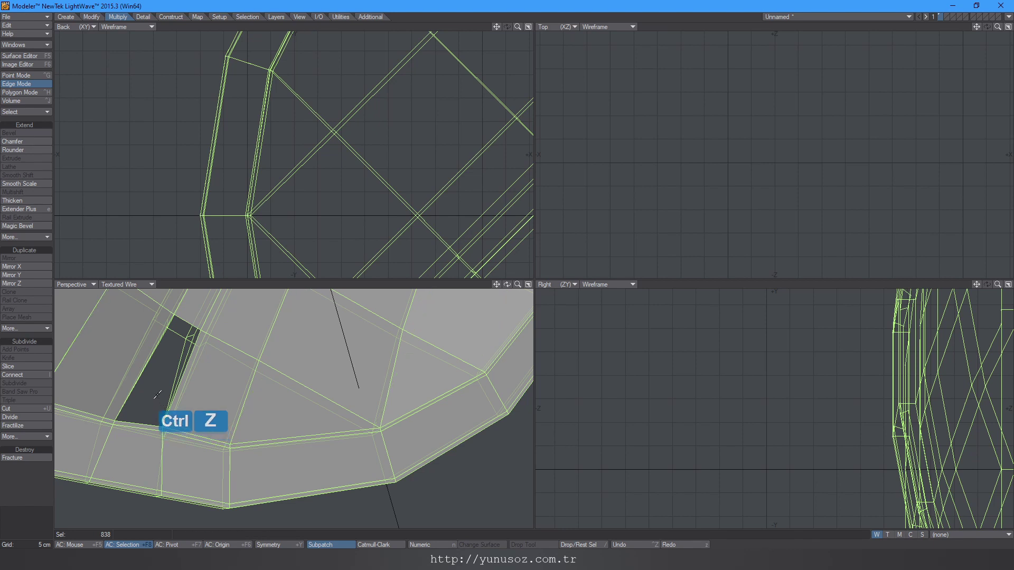
key(ctrl+z)
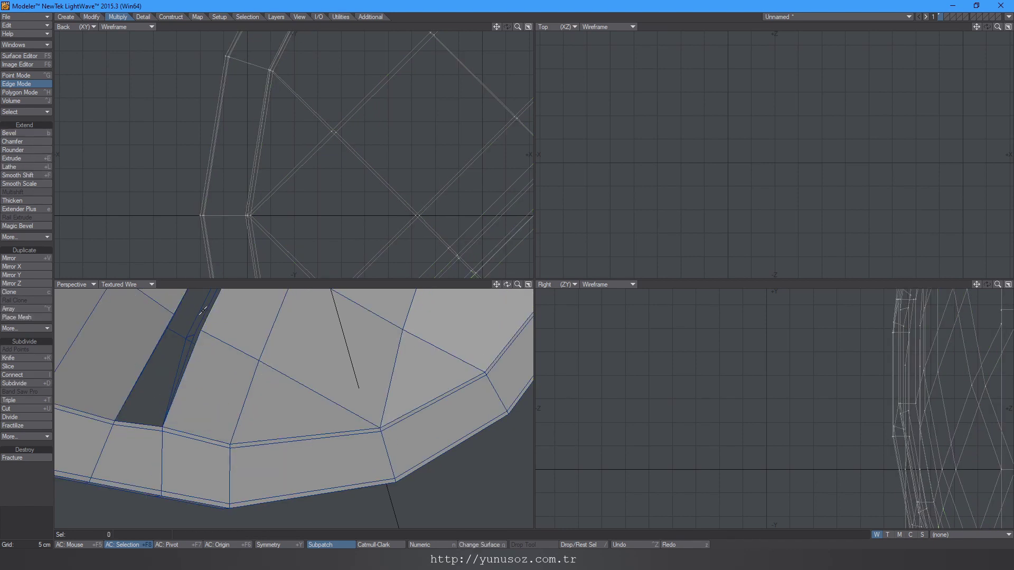
Step: Bridge the facing edges of the -X arm's groove segment just above the rim segment again
alt+shift+drag(203, 310, 170, 361)
shift+click(174, 369)
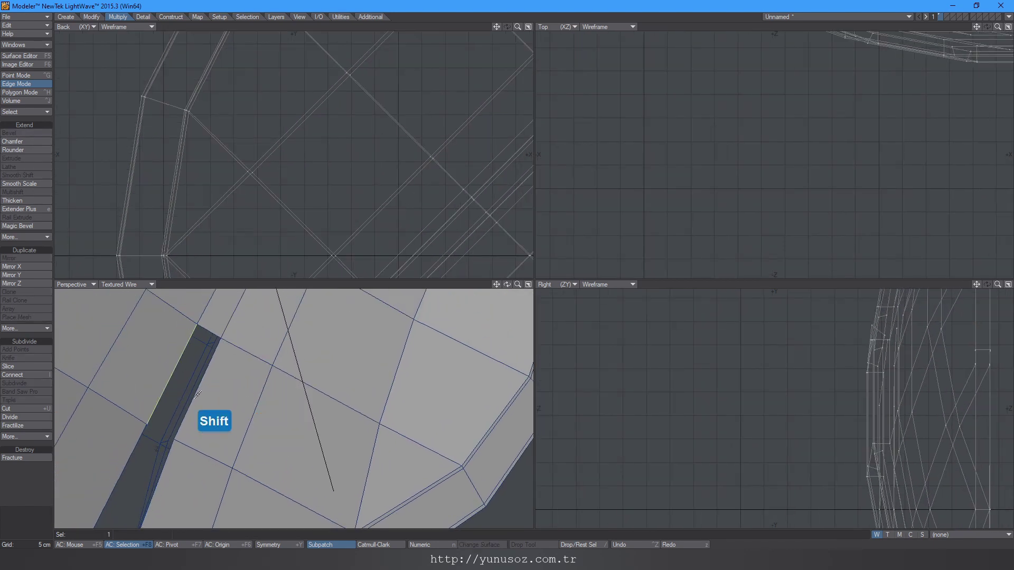
key(ctrl+b)
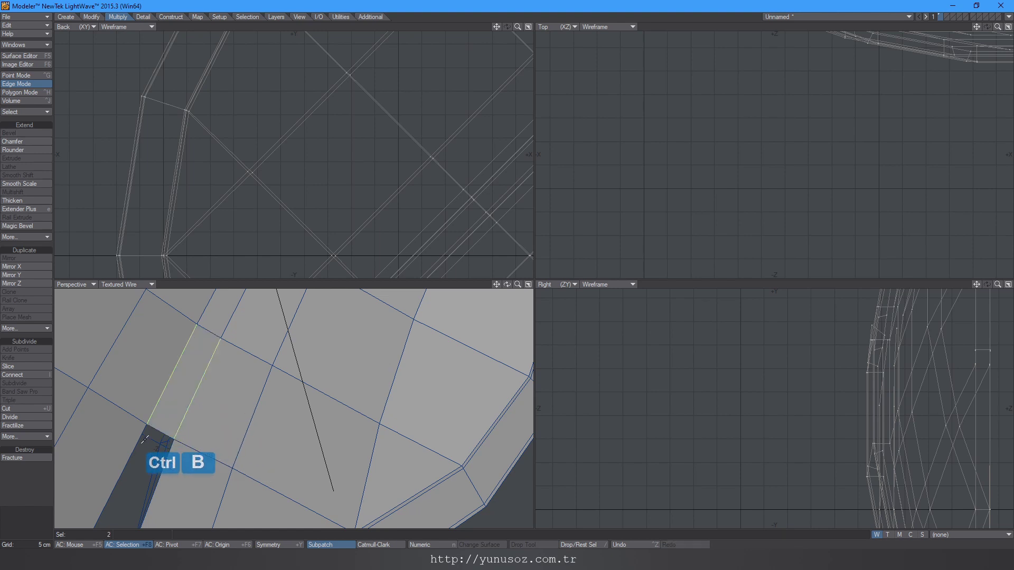
Step: Bridge the facing edges of the remaining open groove segment next to the rim on the -X arm
click(156, 489)
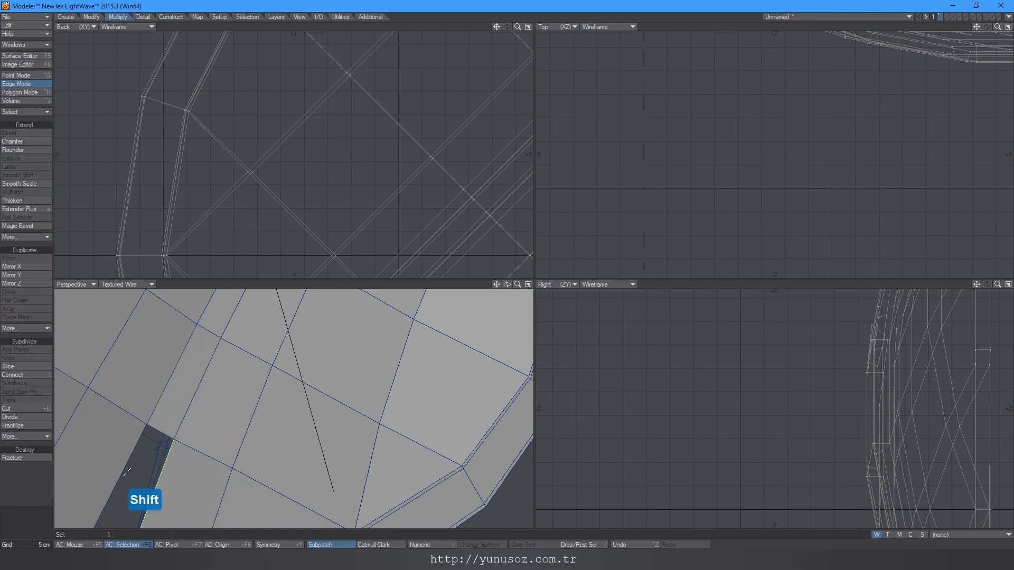
shift+click(144, 482)
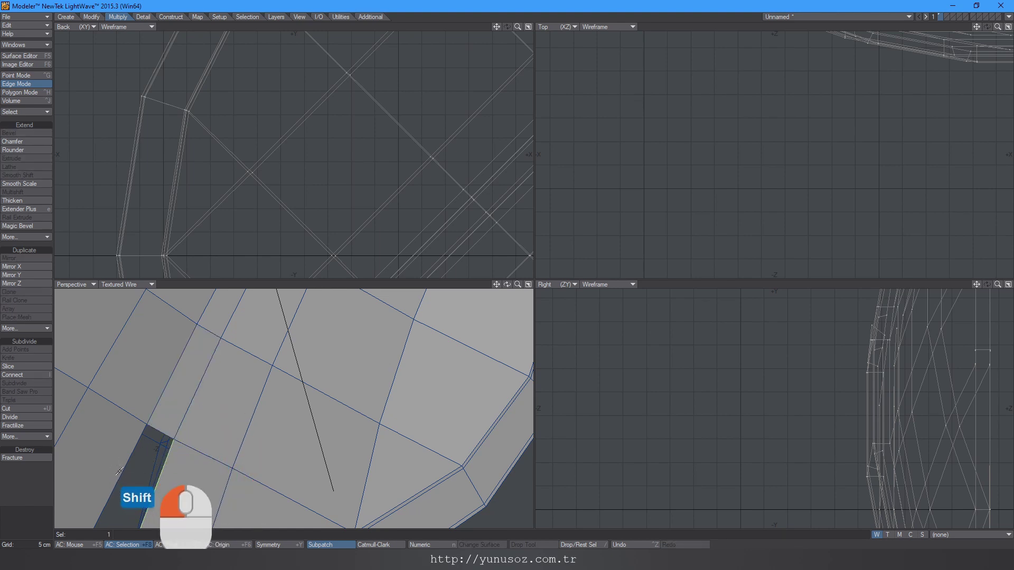
key(ctrl+b)
click(149, 481)
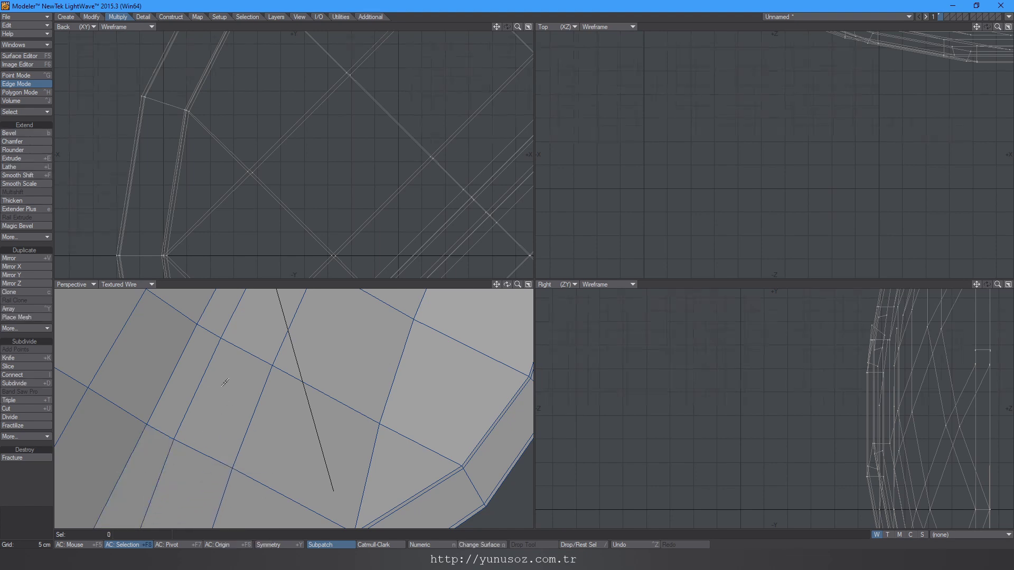
Step: Fill the +X side of the L-shaped hole at the inverted V's apex with a four-point polygon
key(a)
alt+drag(203, 418, 300, 407)
key(space)
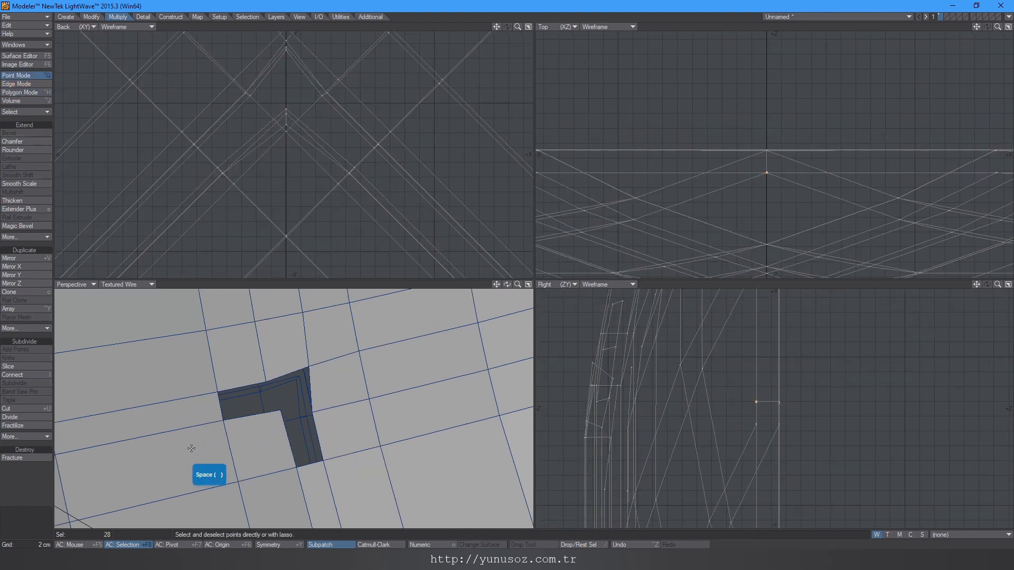
click(216, 421)
mouse_move(231, 424)
mouse_down()
mouse_move(217, 419)
mouse_move(231, 417)
mouse_move(220, 446)
mouse_move(251, 416)
mouse_move(269, 427)
mouse_move(288, 397)
mouse_move(258, 406)
mouse_up()
alt+click(262, 386)
click(258, 405)
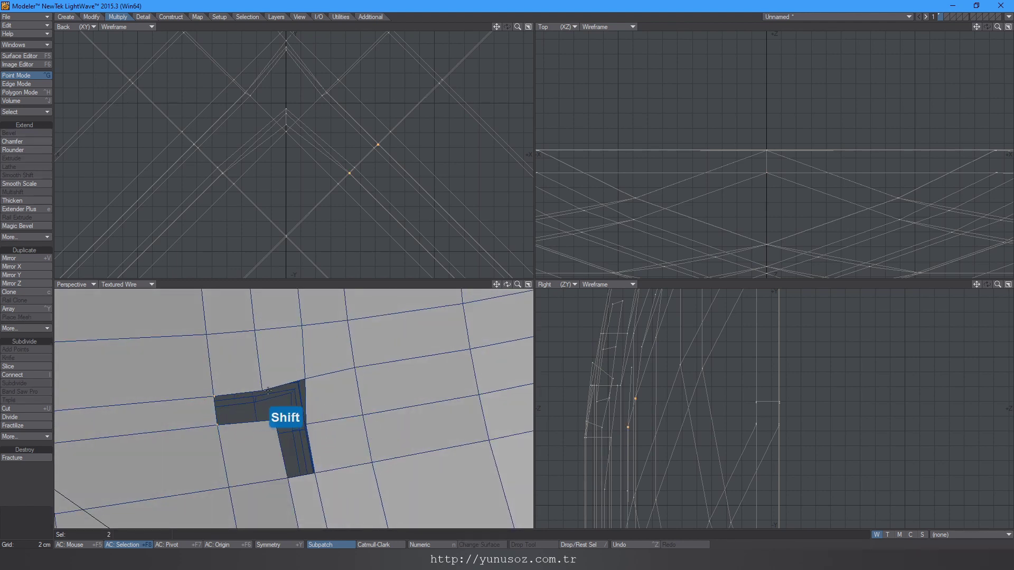
shift+click(265, 387)
shift+click(272, 422)
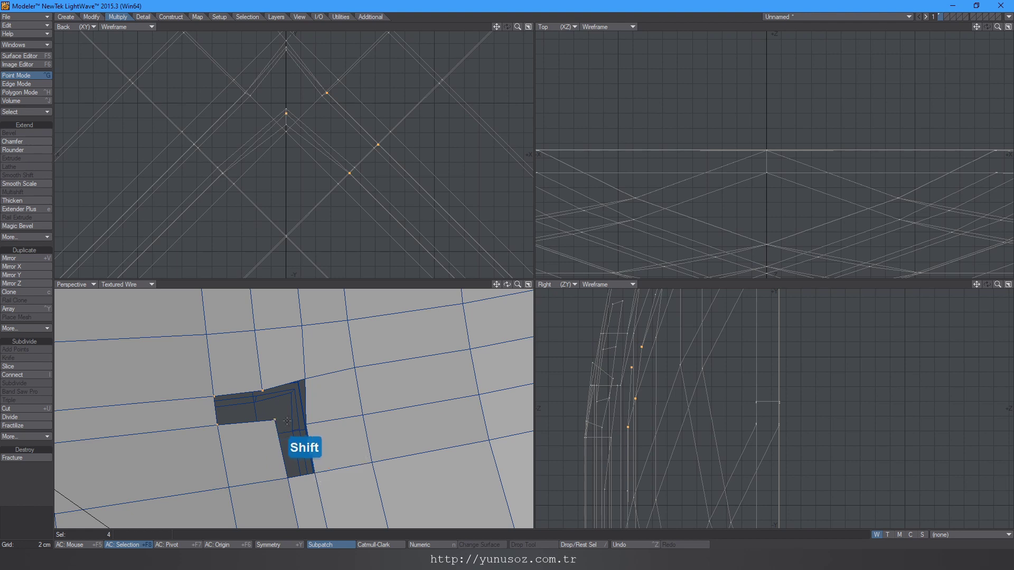
key(p)
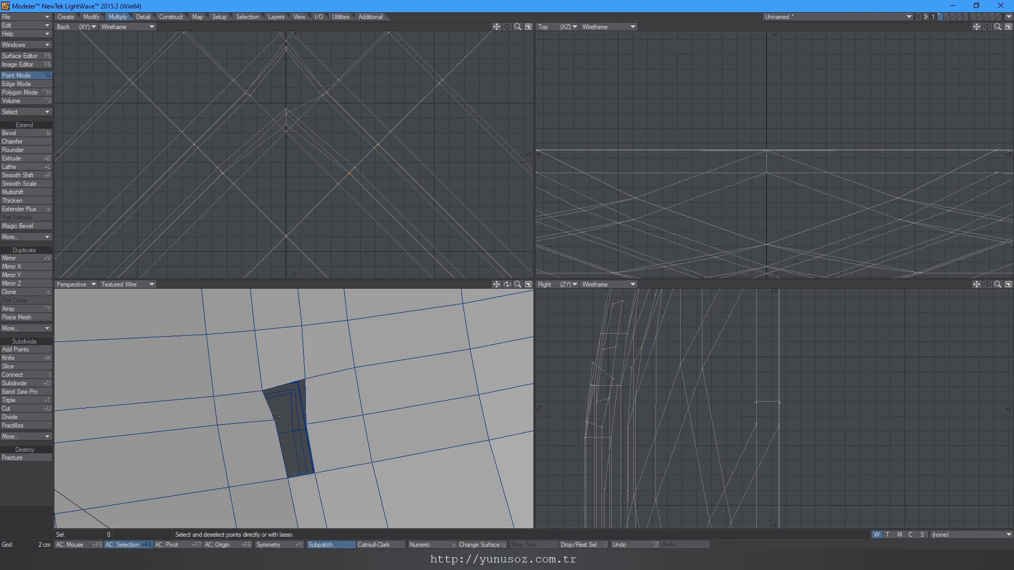
Step: Close the rest of the apex hole with two four-point polygons, and check the mesh in subpatch mode
shift+click(306, 380)
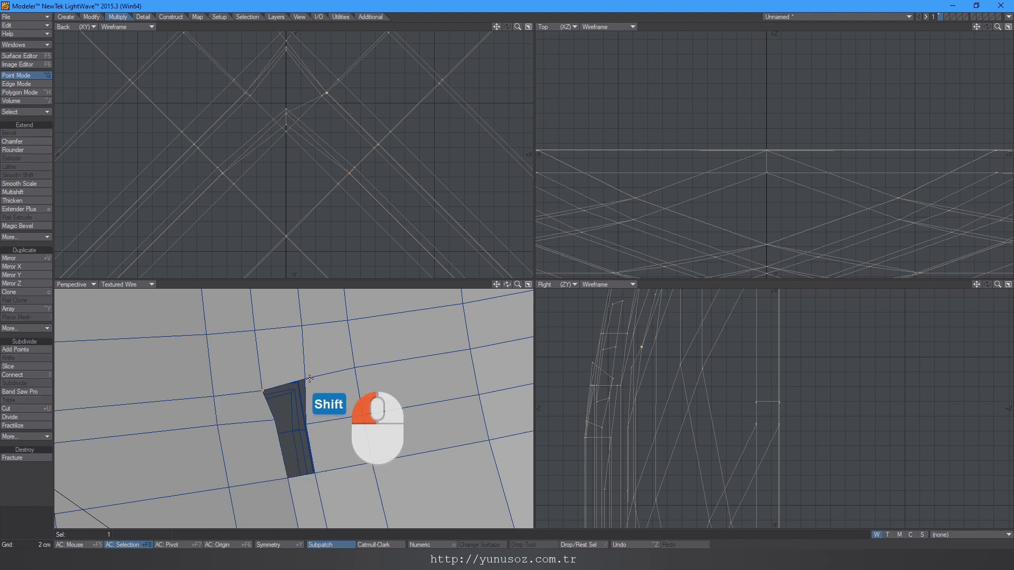
shift+click(308, 424)
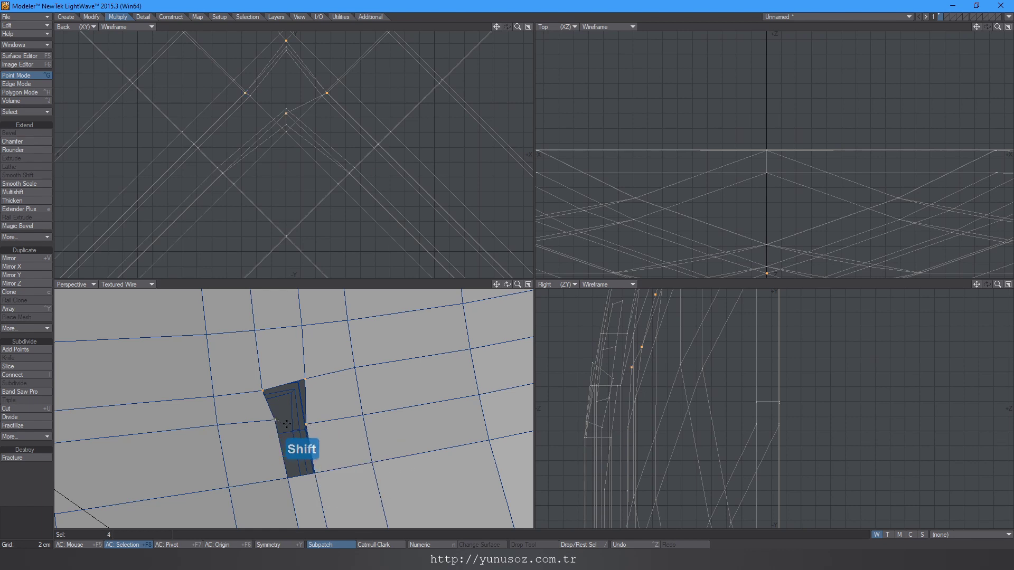
key(p)
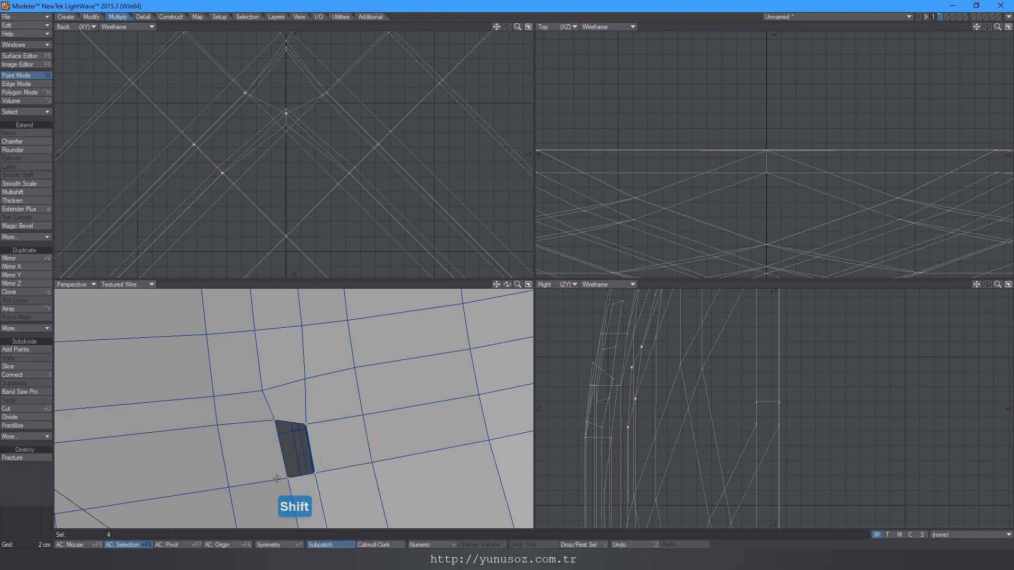
key(p)
key(a)
key(Tab)
key(Tab)
Step: Multishift two adjacent polygons at the dome's inner center and one polygon beyond the groove strip into raised blocks
alt+drag(286, 408, 316, 433)
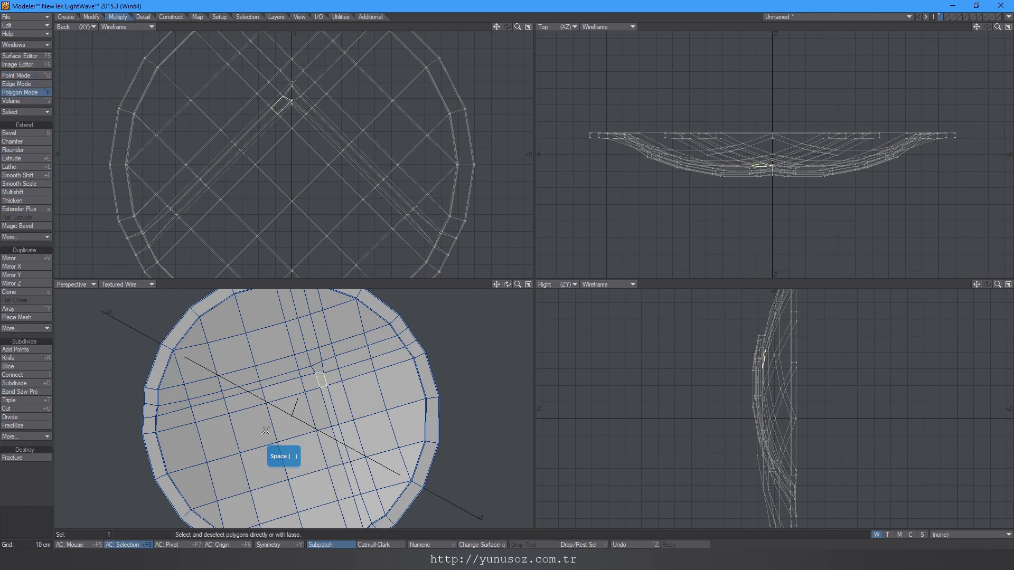
click(472, 385)
click(257, 423)
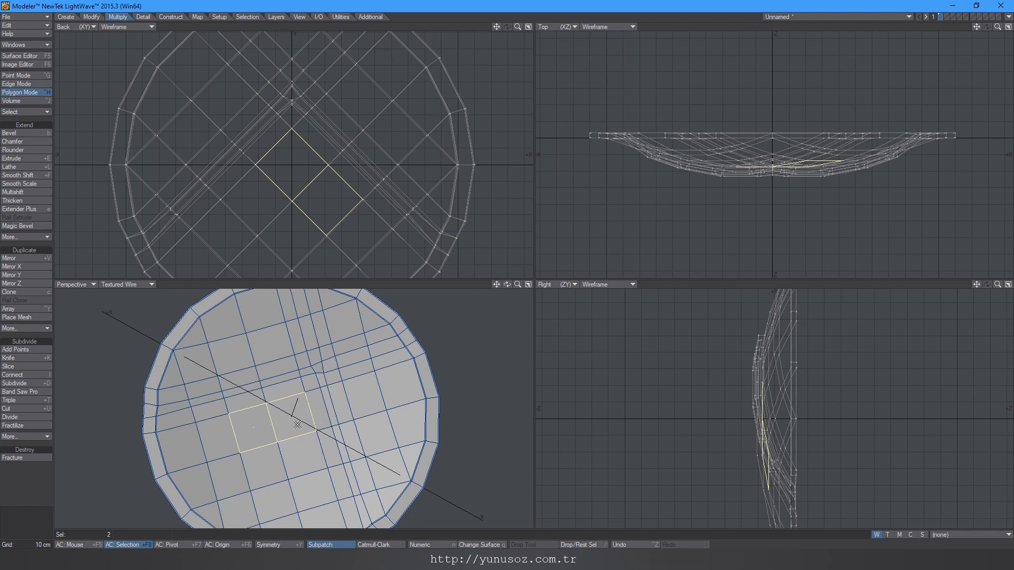
shift+click(339, 409)
alt+drag(338, 409, 317, 391)
click(27, 194)
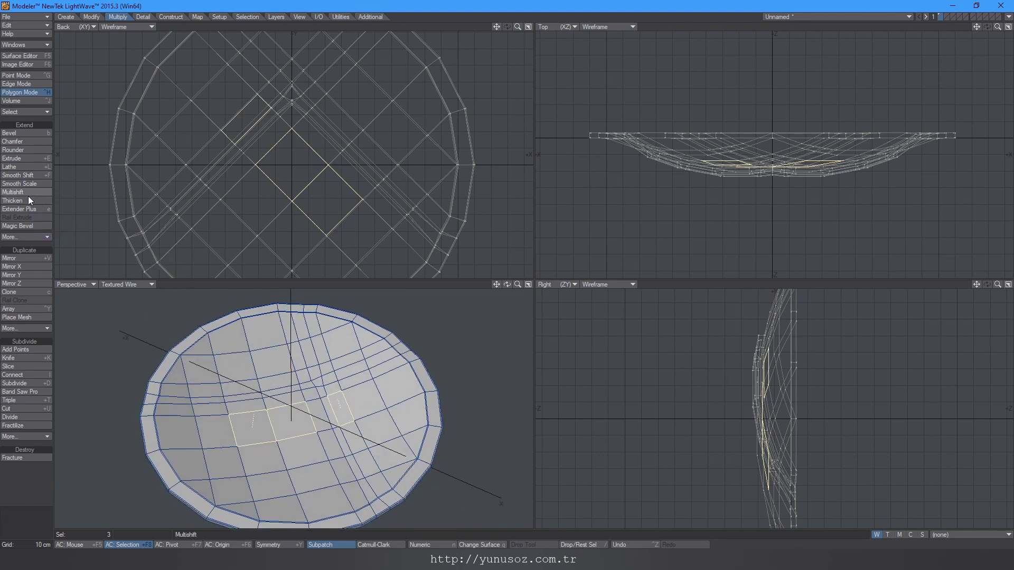
ctrl+drag(483, 365, 337, 417)
key(space)
key(slash)
Step: Delete the top polygon of the double block's half that adjoins the separate block
alt+drag(457, 373, 239, 432)
click(294, 405)
alt+drag(295, 405, 257, 439)
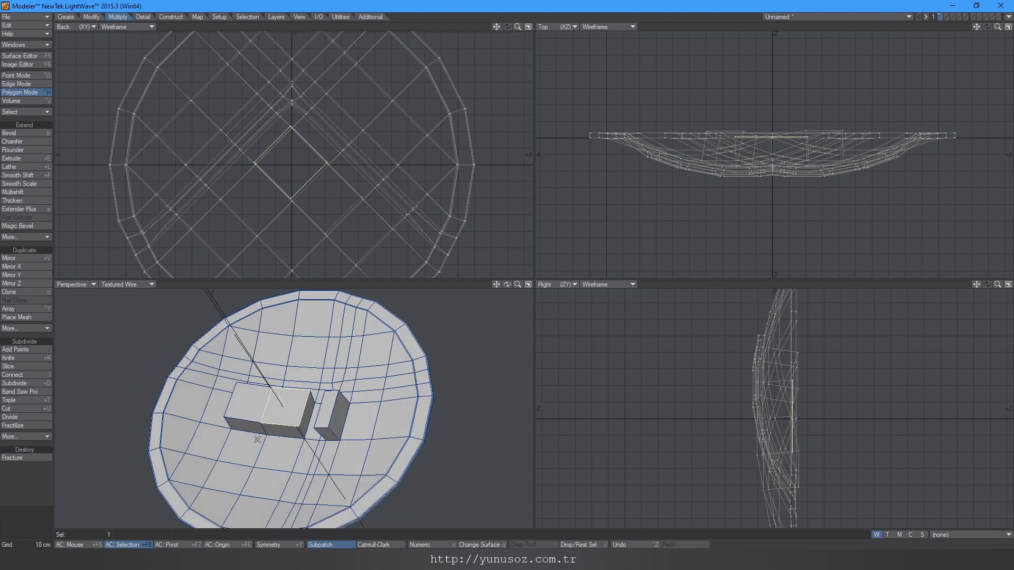
alt+drag(293, 428, 288, 450)
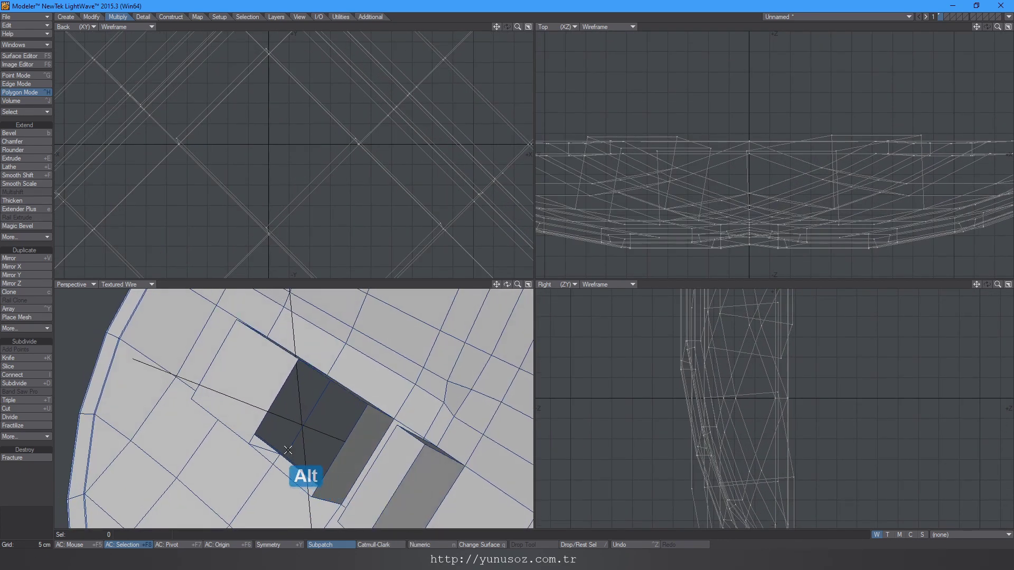
Step: Create a four-point partition polygon between the opened box and the closed half of the double block
click(252, 443)
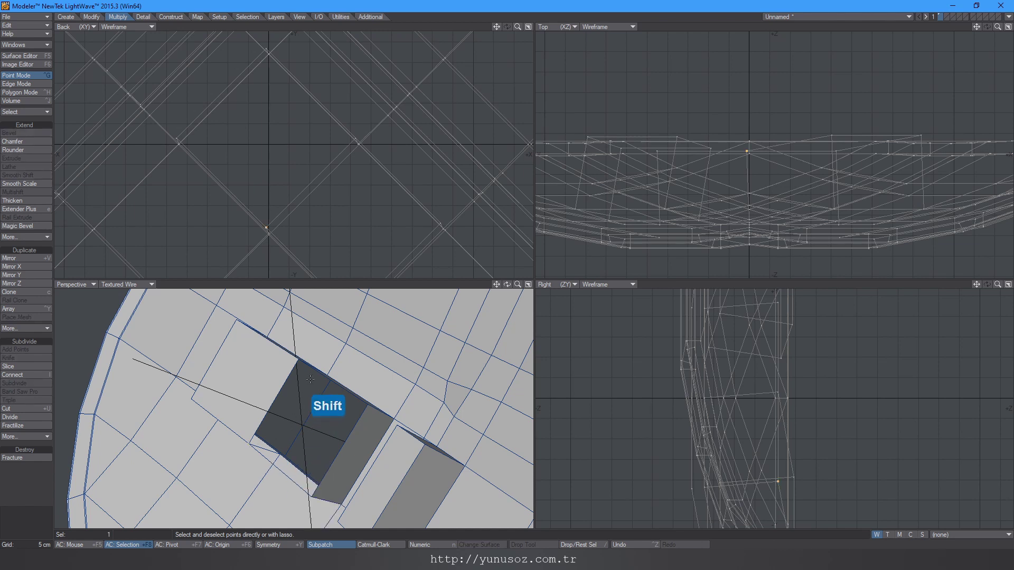
shift+click(300, 359)
alt+drag(300, 359, 318, 422)
shift+click(284, 434)
key(p)
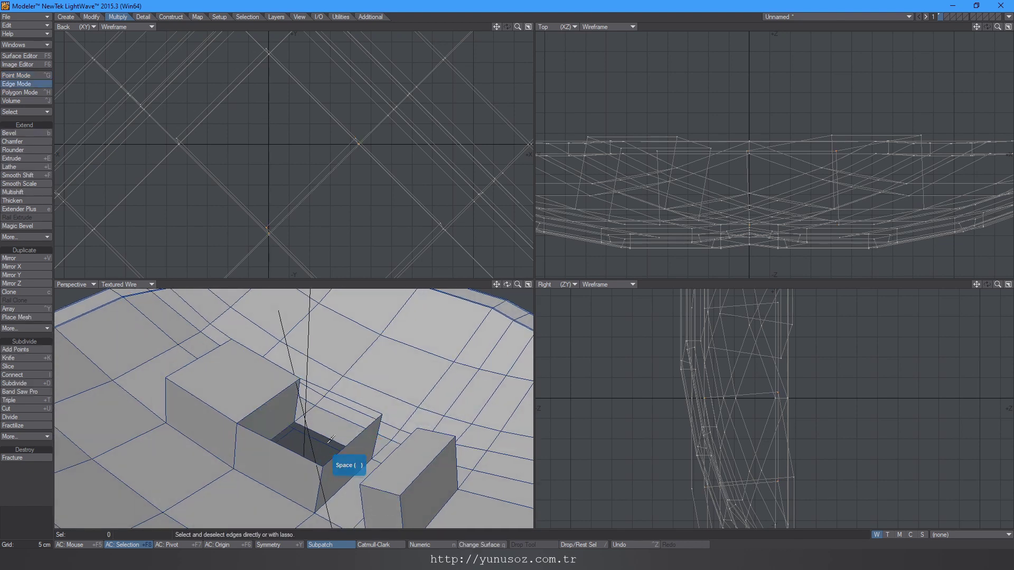
Step: Inset the partition and the double block's two parallel end walls with Bevel, and bridge the inset faces across the open box
key(space)
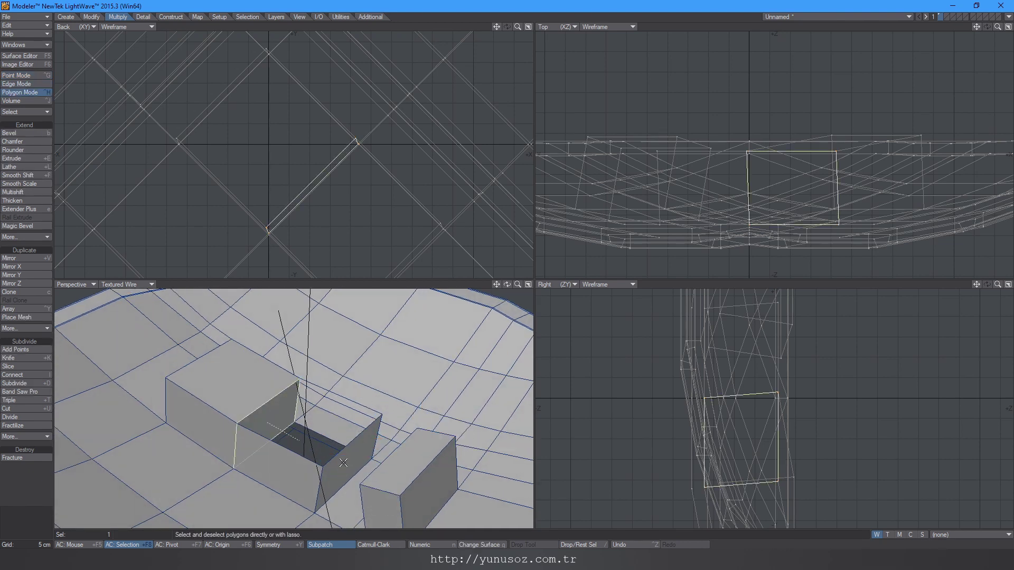
click(518, 297)
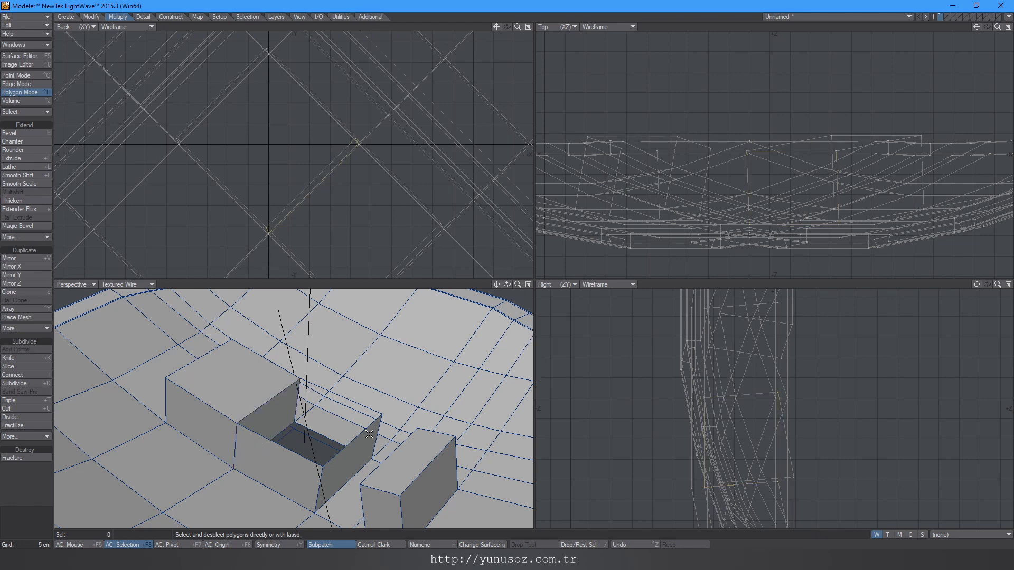
click(359, 448)
shift+click(265, 413)
alt+drag(253, 451, 181, 433)
shift+click(212, 451)
key(b)
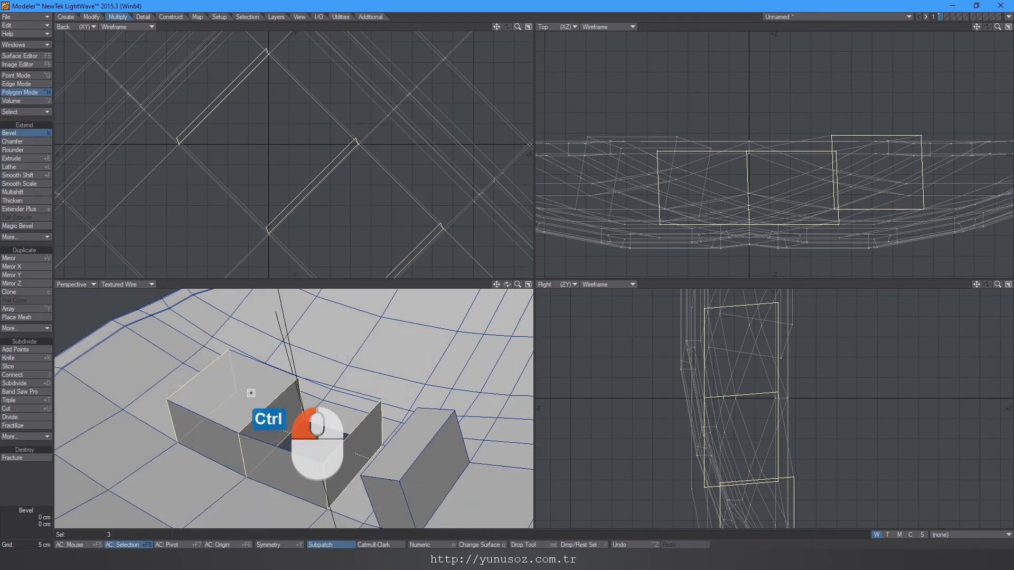
ctrl+drag(252, 394, 243, 395)
key(space)
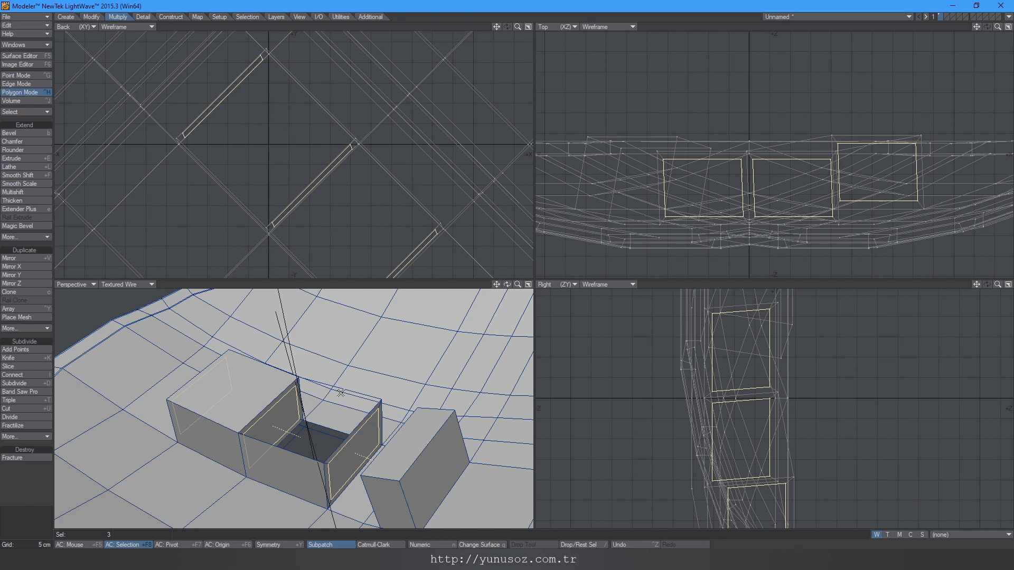
key(ctrl+b)
Step: Try deleting the inset polygon on the closed block's outer end wall, and undo the deletion
alt+drag(340, 393, 242, 403)
key(space)
key(space)
key(space)
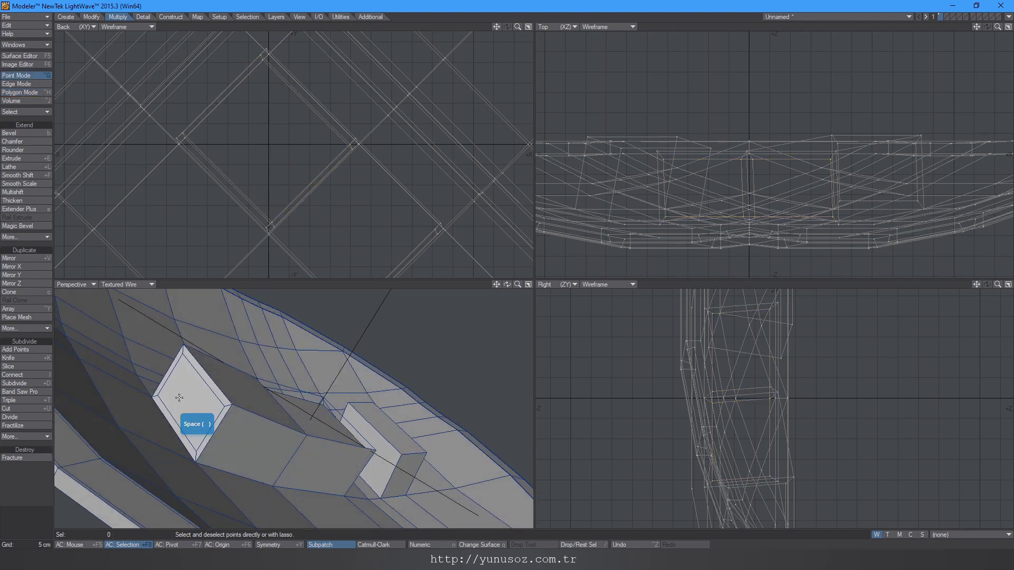
click(432, 337)
click(210, 414)
key(Delete)
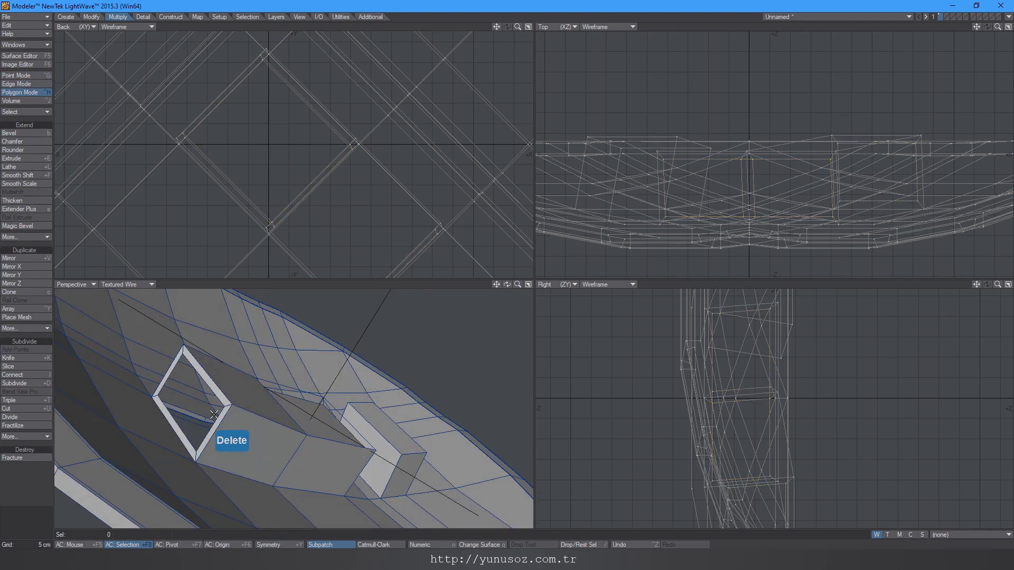
alt+drag(214, 415, 406, 387)
key(ctrl+z)
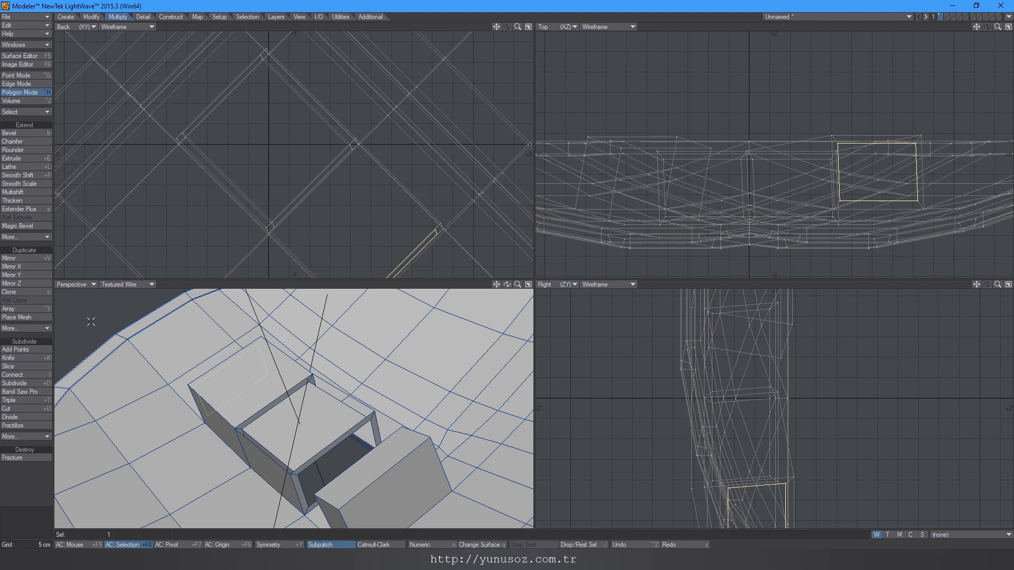
Step: Delete the narrow border polygons around the bridged inner block's end at the partition
click(268, 408)
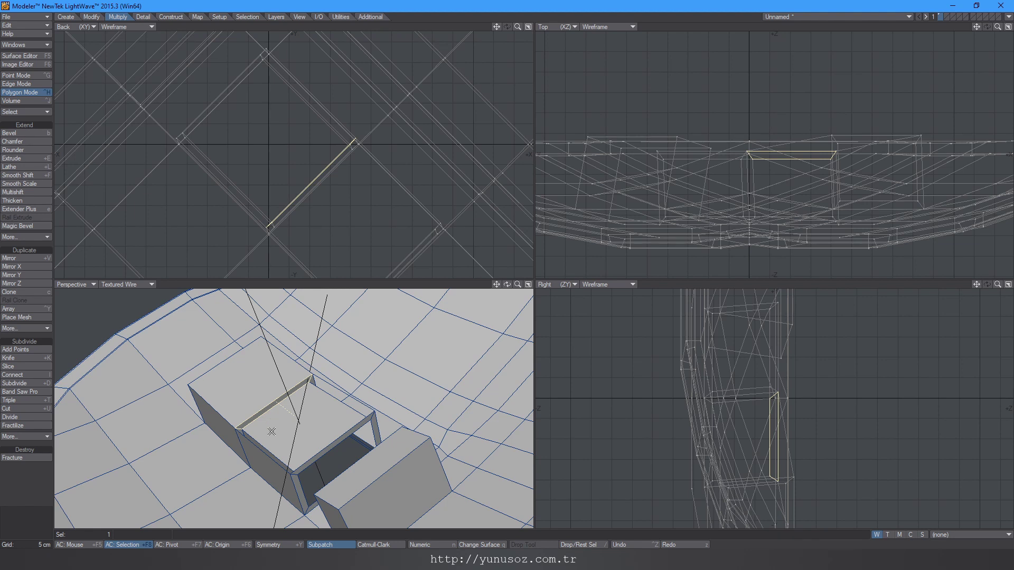
key(Delete)
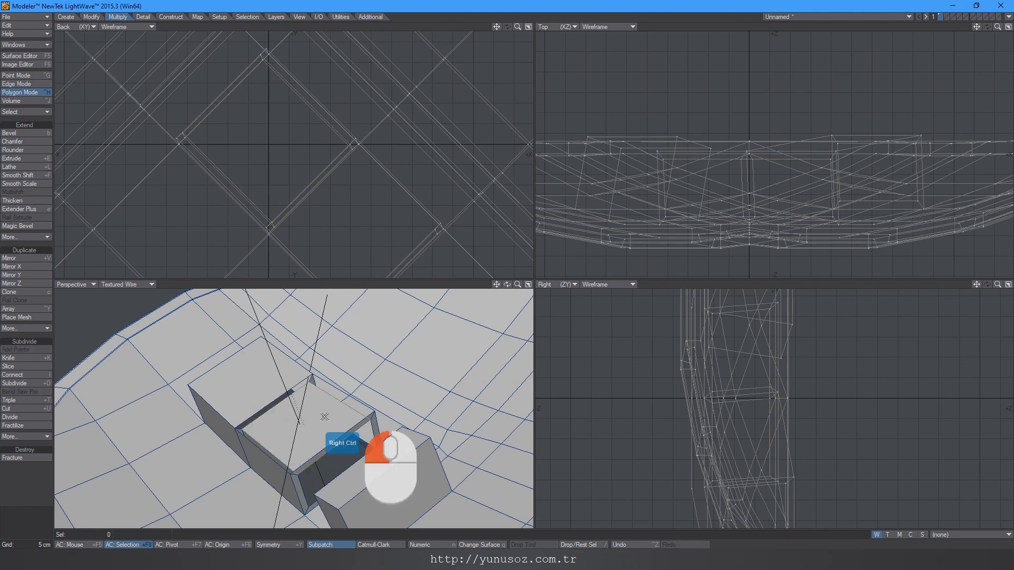
alt+drag(312, 421, 330, 386)
key(Delete)
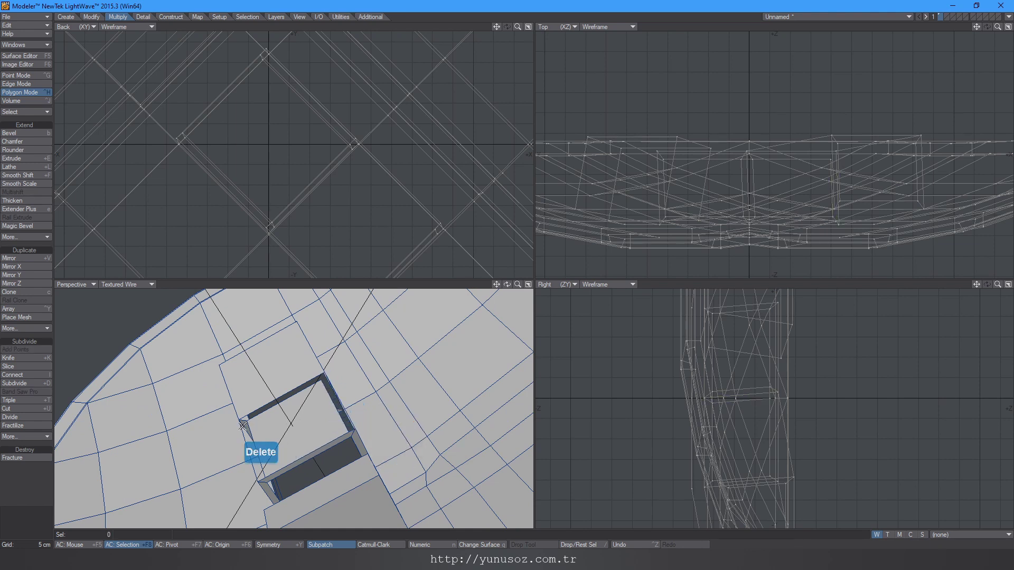
key(Delete)
alt+drag(280, 472, 333, 420)
click(295, 458)
key(Delete)
alt+drag(278, 467, 306, 464)
click(271, 479)
key(Delete)
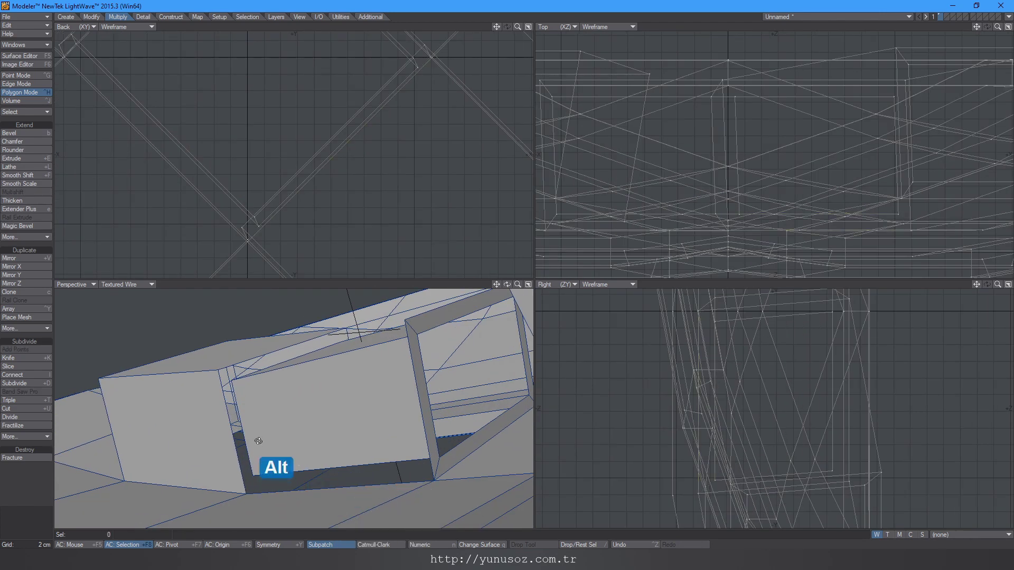
Step: Cap the inner block's open end at the partition with a four-point polygon
alt+drag(258, 441, 306, 436)
key(space)
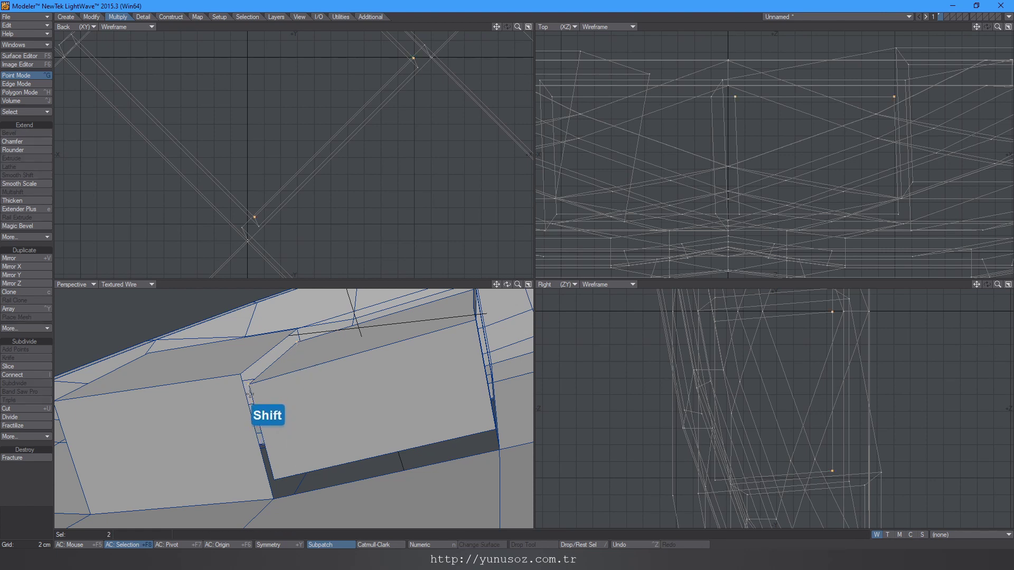
shift+click(274, 480)
shift+click(274, 479)
alt+drag(362, 388, 418, 478)
shift+click(408, 466)
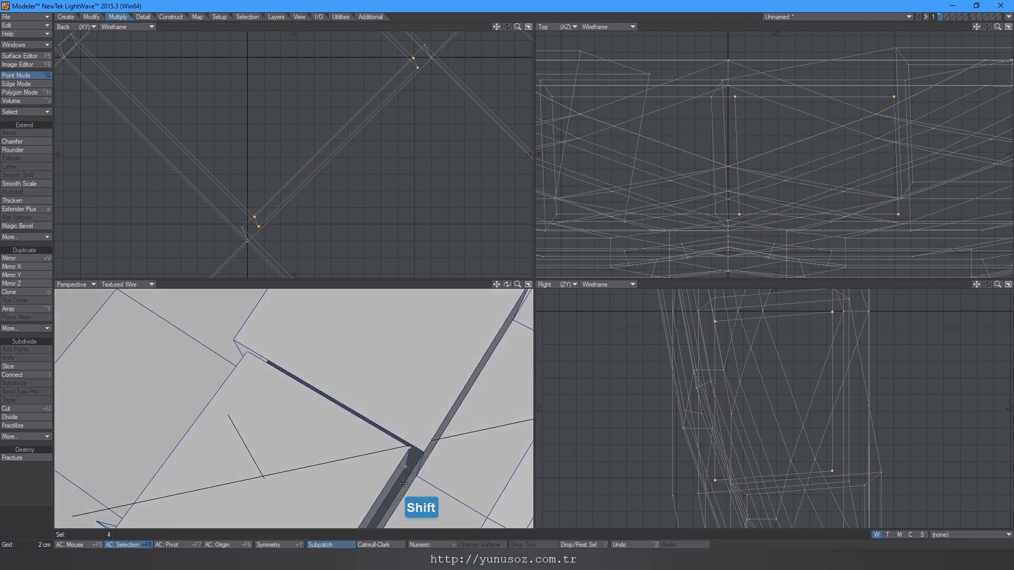
key(p)
Step: Bridge the new cap polygon with the inset polygon on the closed block's outer end wall
key(space)
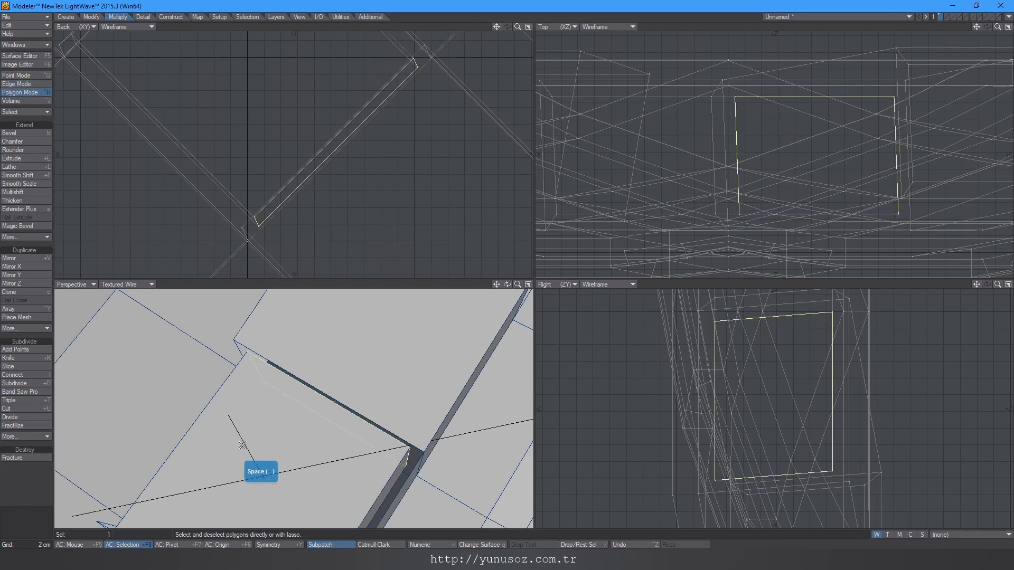
alt+drag(247, 442, 388, 445)
key(a)
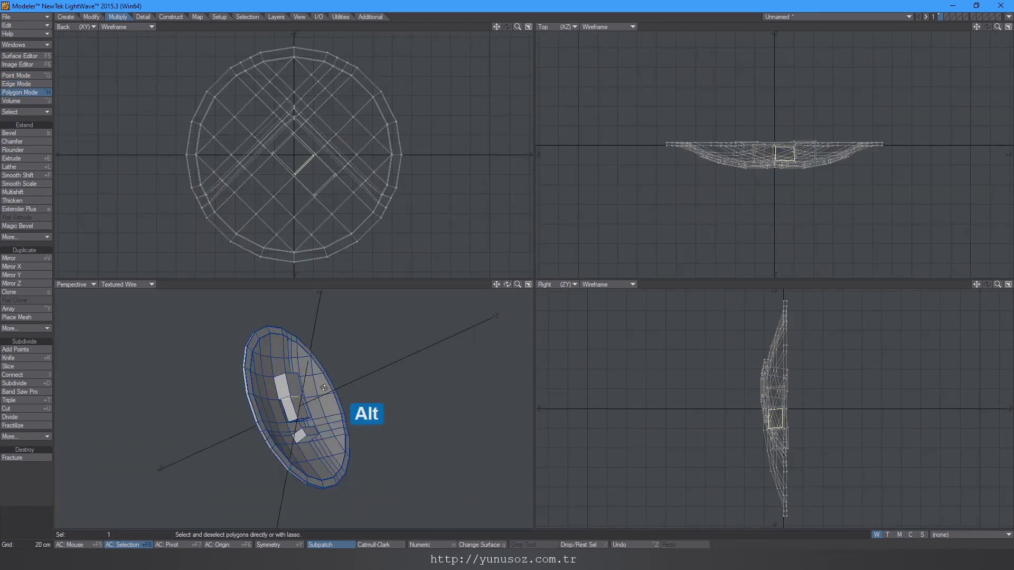
alt+drag(349, 385, 335, 446)
shift+click(314, 440)
key(ctrl+b)
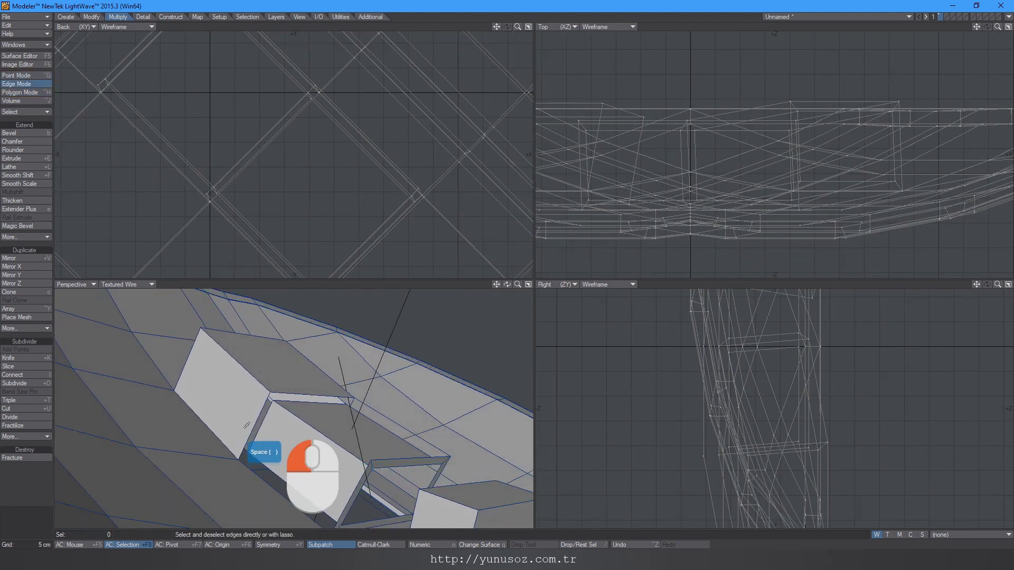
Step: Bridge the two facing depth edges on the open box's -X side to close its side wall
alt+drag(258, 416, 264, 433)
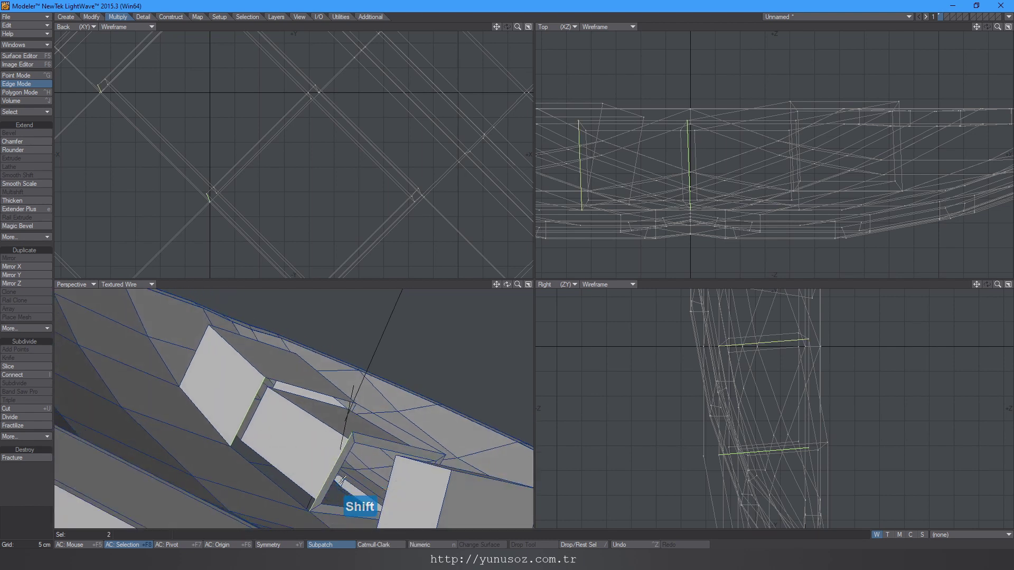
alt+drag(313, 439, 301, 439)
key(slash)
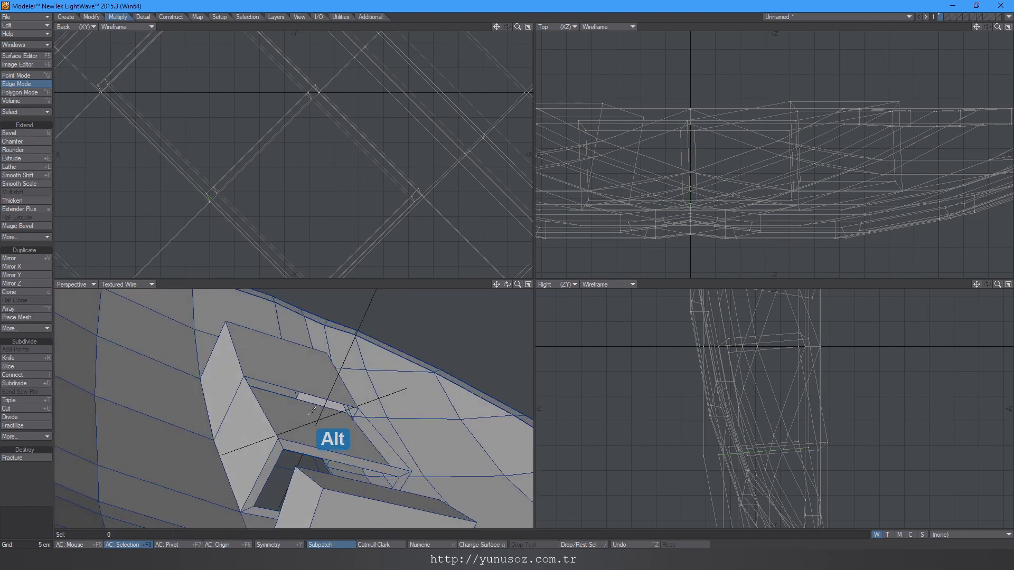
Step: Bridge the two facing long edges on the open box to close its gap and preview the subdivided mesh
click(300, 386)
alt+drag(300, 386, 242, 457)
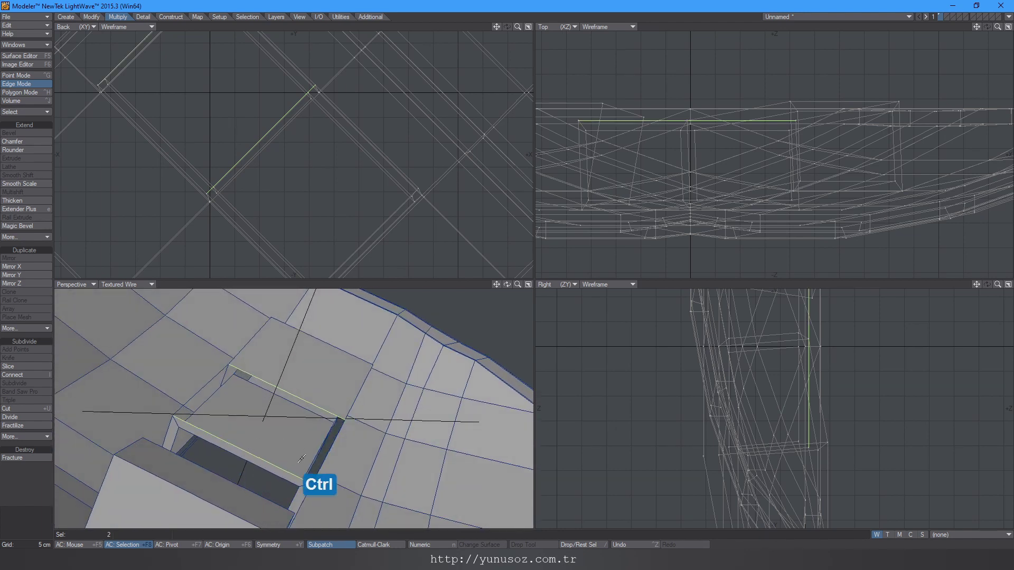
alt+drag(284, 422, 215, 424)
key(slash)
key(Tab)
key(Tab)
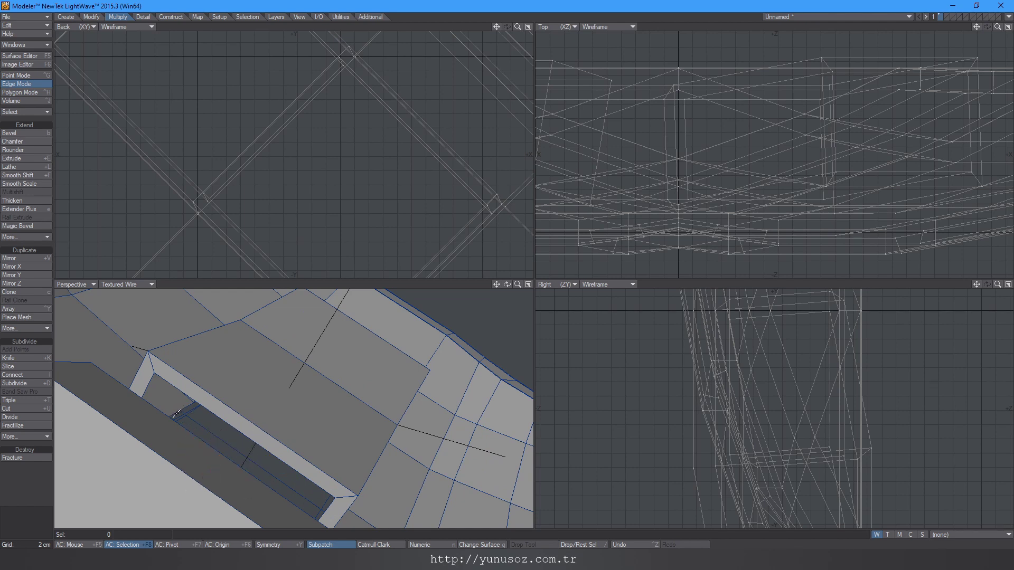
Step: Hide the neighbouring block's facing geometry and try to bridge the two depth edges inside the open box
mouse_move(249, 420)
alt+mouse_down()
mouse_move(265, 420)
mouse_move(247, 434)
mouse_move(288, 451)
mouse_move(285, 413)
mouse_move(243, 439)
alt+mouse_up()
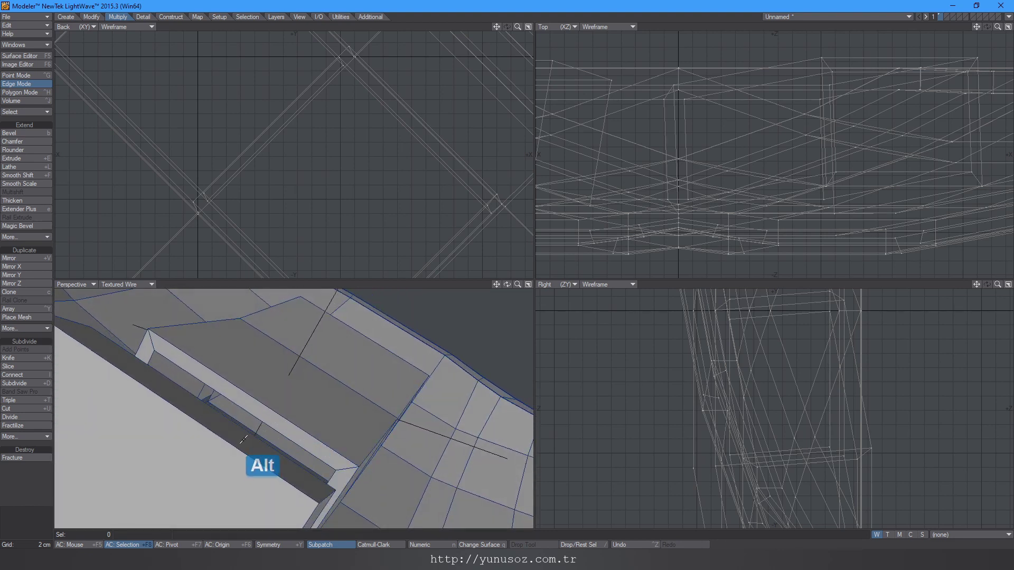
click(236, 444)
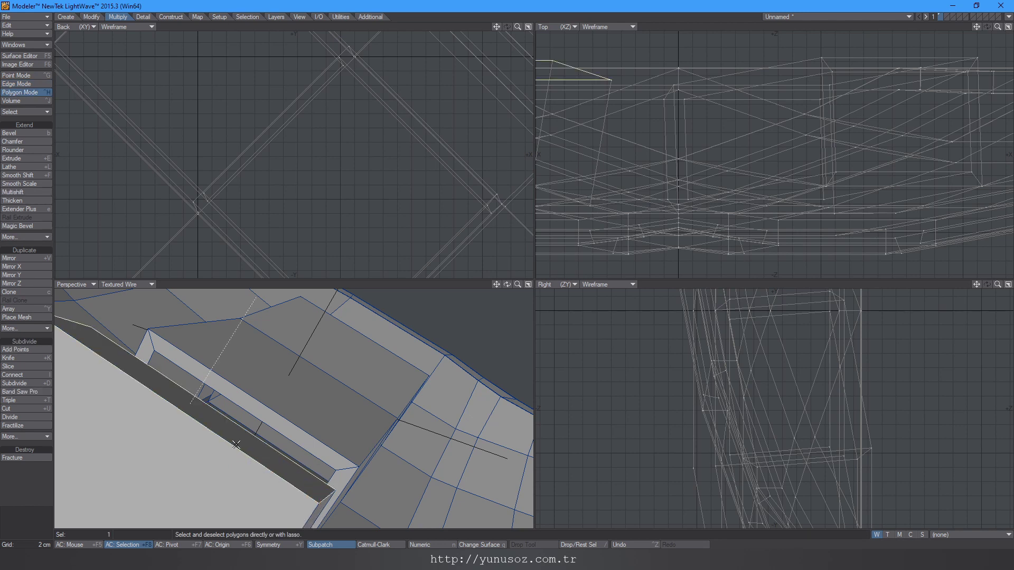
key(KP_Subtract)
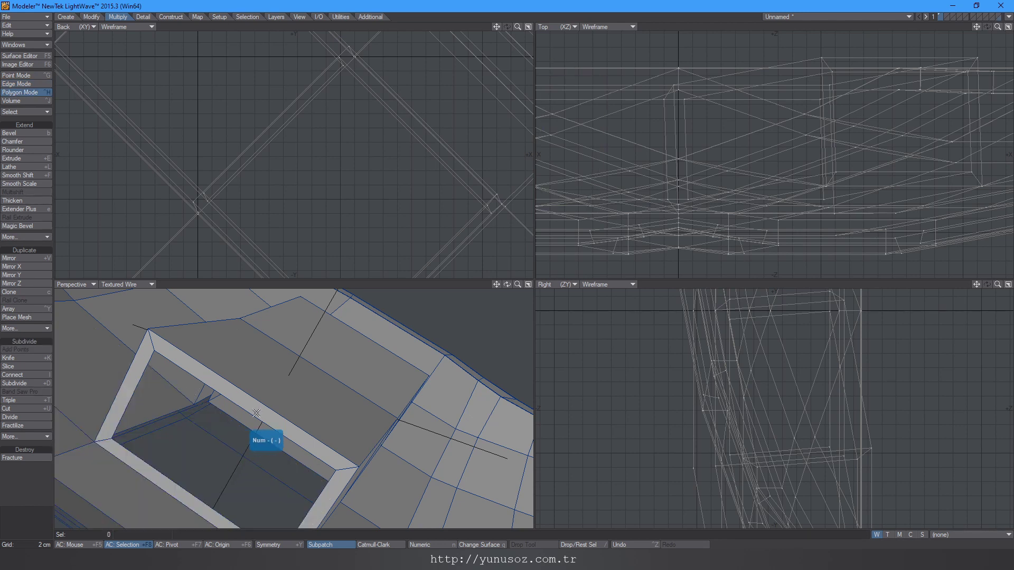
alt+drag(256, 413, 274, 397)
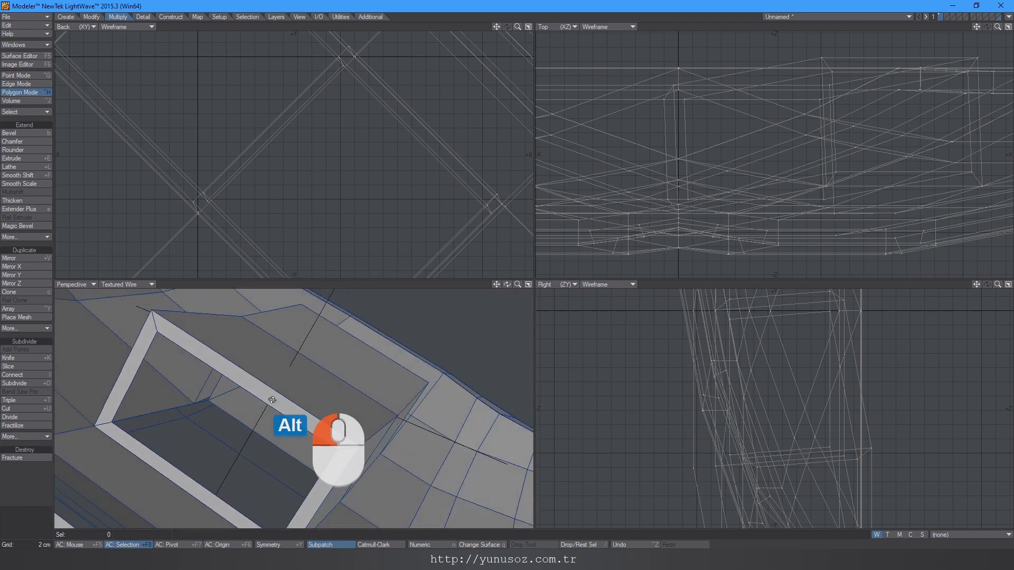
click(215, 391)
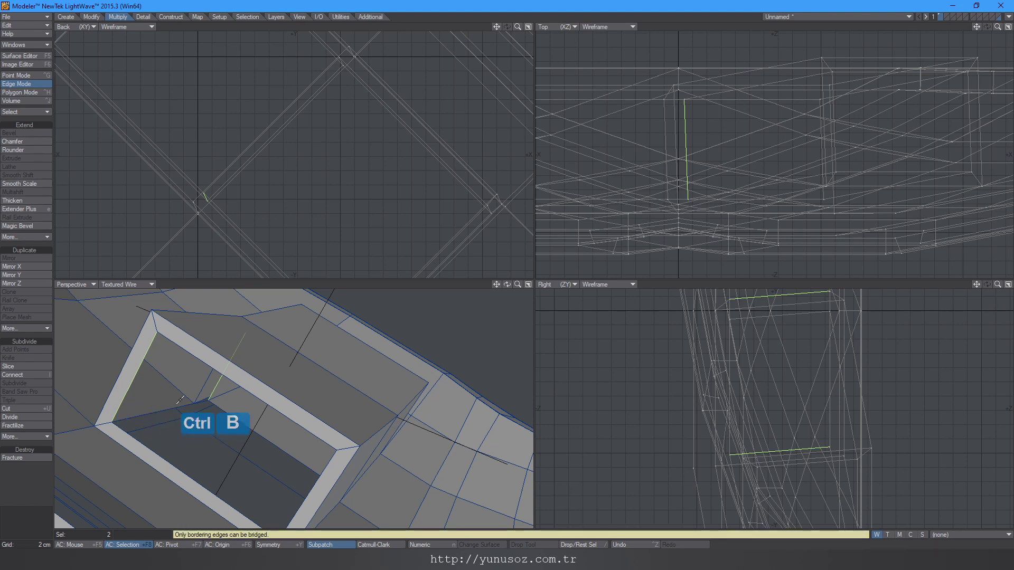
alt+drag(277, 411, 273, 405)
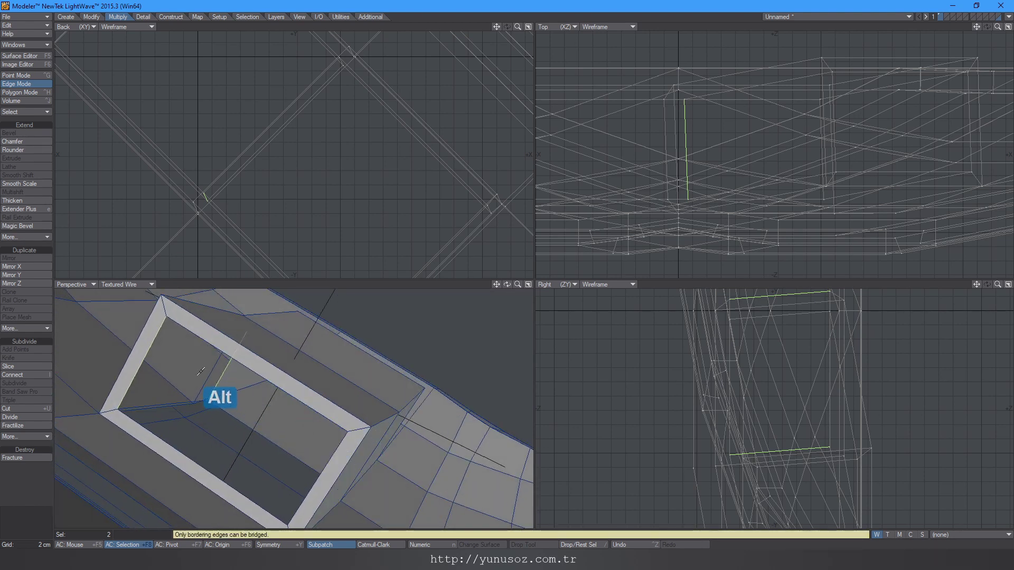
click(201, 373)
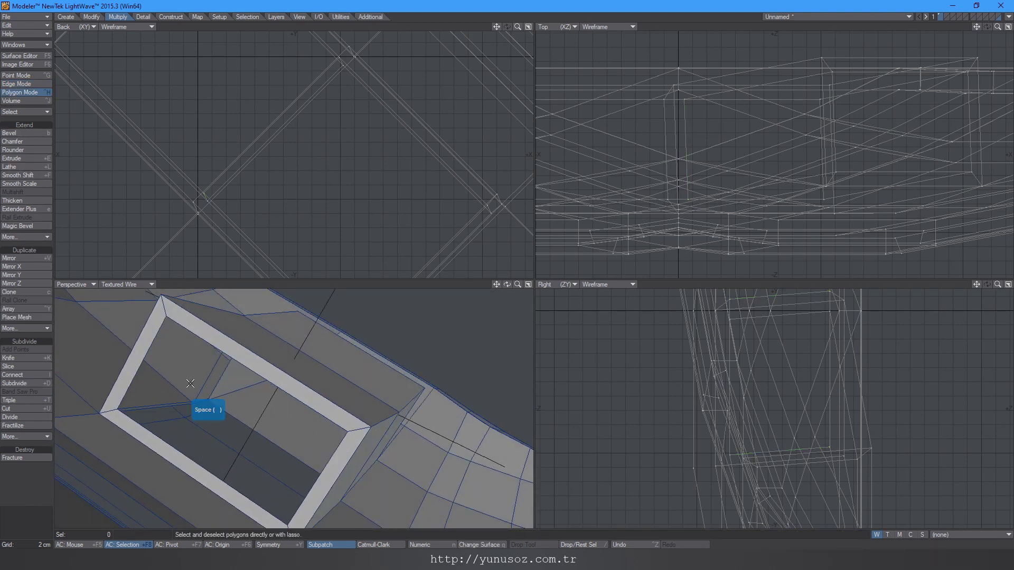
Step: Flip the inner wall and floor polygons of the open box so they face its interior
click(190, 383)
key(f)
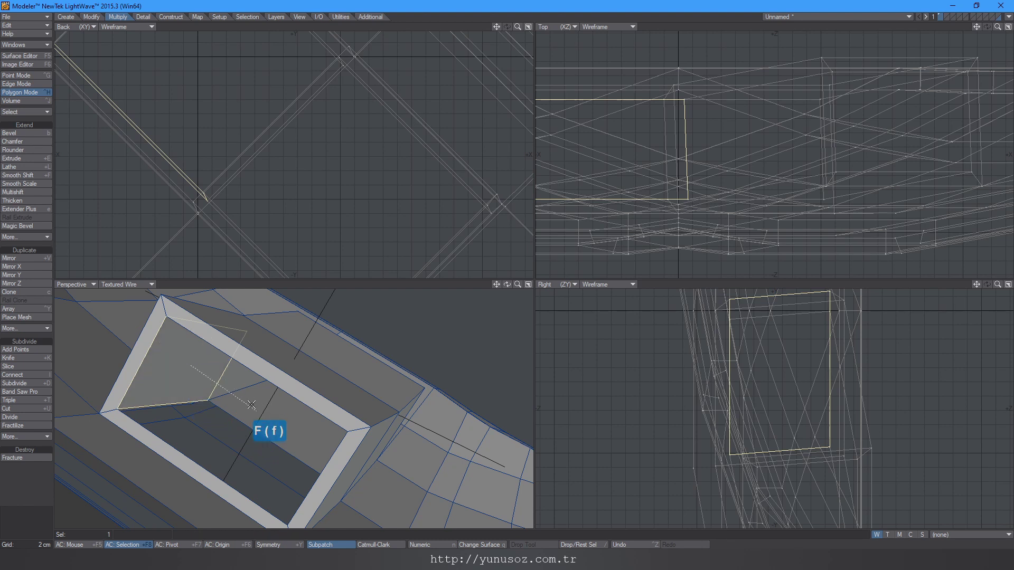
click(242, 441)
click(69, 342)
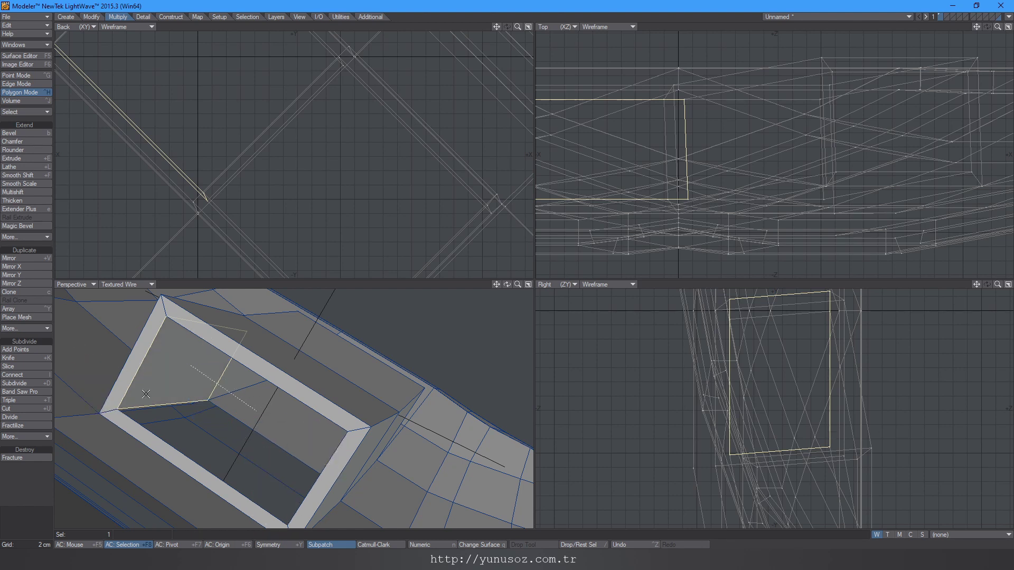
click(213, 438)
click(414, 359)
click(238, 446)
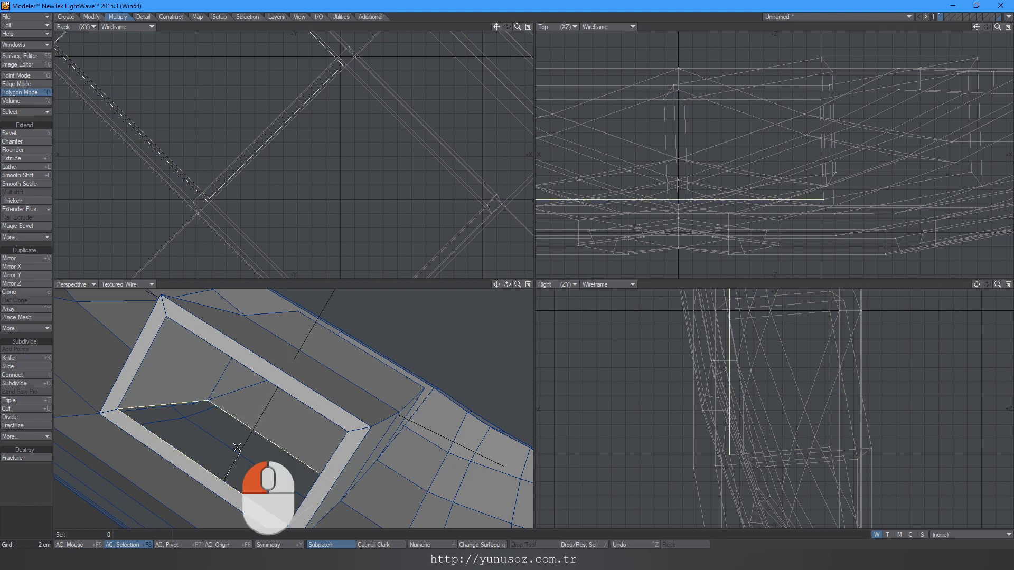
key(f)
alt+drag(237, 446, 347, 415)
key(f)
Step: Hide the open box's outer top polygon to examine its inner ceiling, and unhide all geometry
click(387, 500)
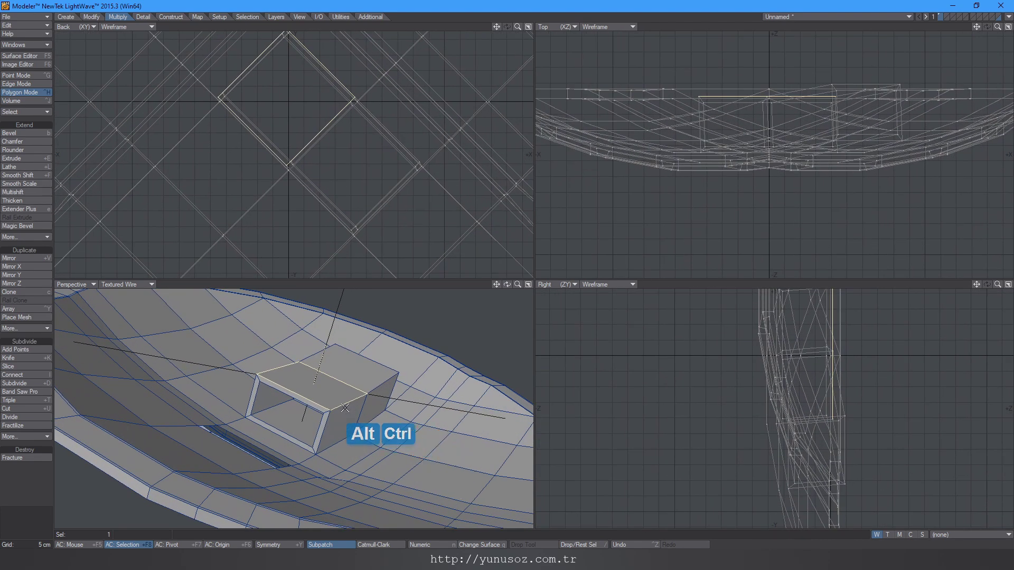
key(KP_Subtract)
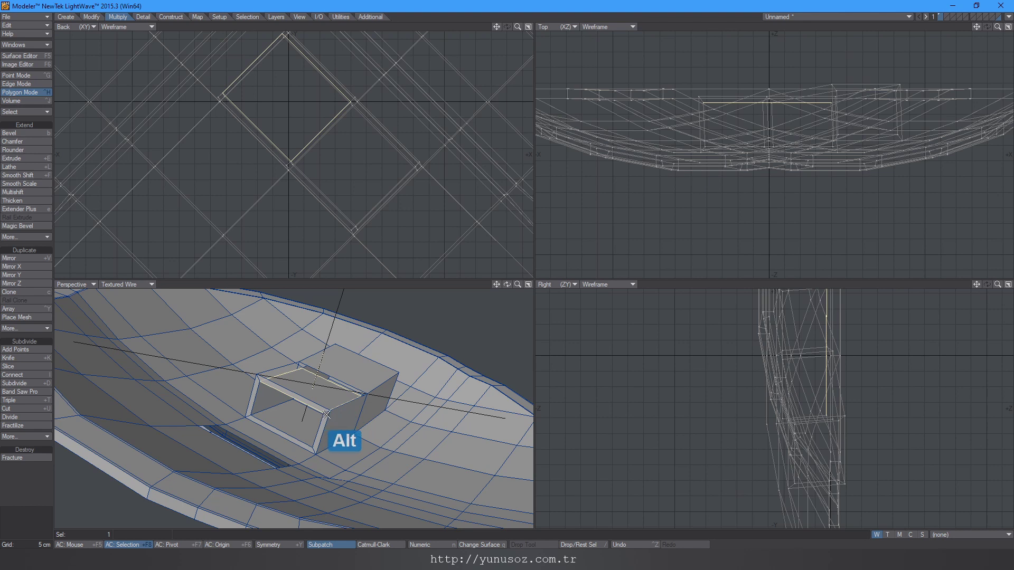
key(/)
mouse_move(353, 395)
alt+mouse_down()
mouse_move(379, 402)
mouse_move(362, 407)
alt+mouse_up()
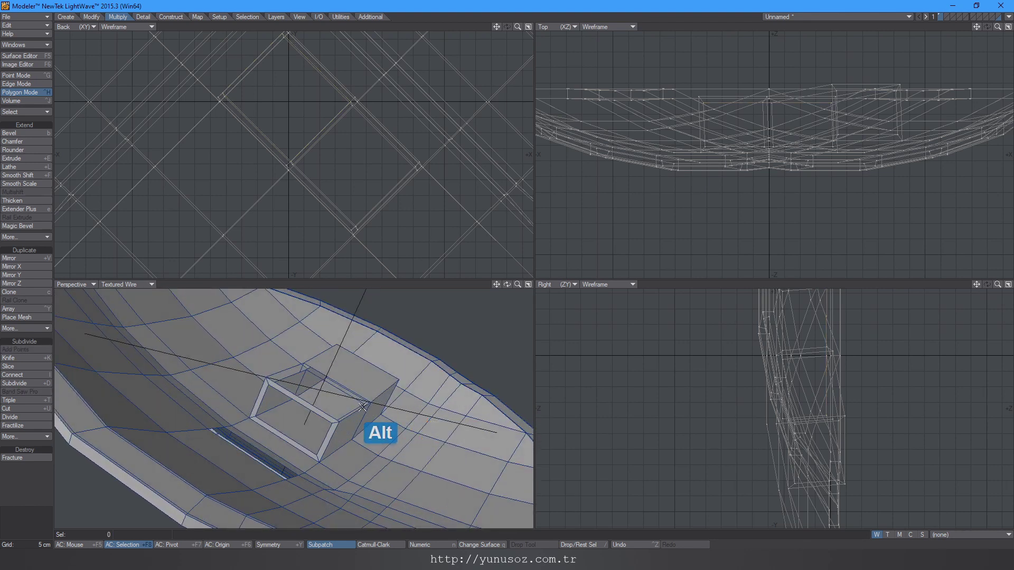
key(backslash)
alt+drag(321, 414, 265, 403)
key(Tab)
key(Tab)
Step: Bevel the two large opposite side polygons of the separate block with 0 cm shift and 2 cm inset
ctrl+alt+drag(383, 402, 417, 398)
click(424, 400)
alt+drag(332, 412, 425, 429)
shift+click(424, 406)
key(b)
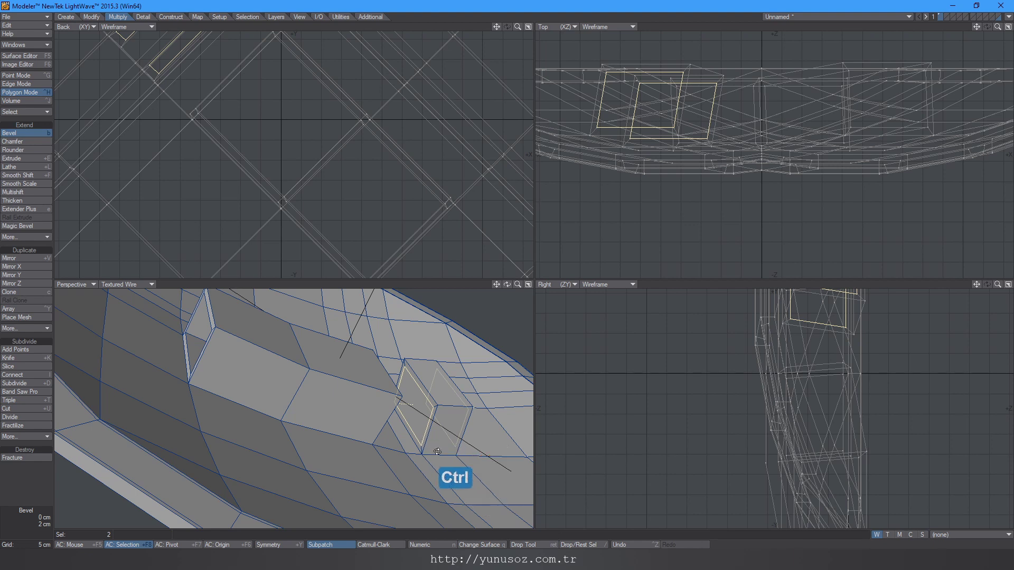
Step: Move the two inset polygons toward the shell's surface and narrow them slightly along the block's length
alt+drag(437, 452, 321, 449)
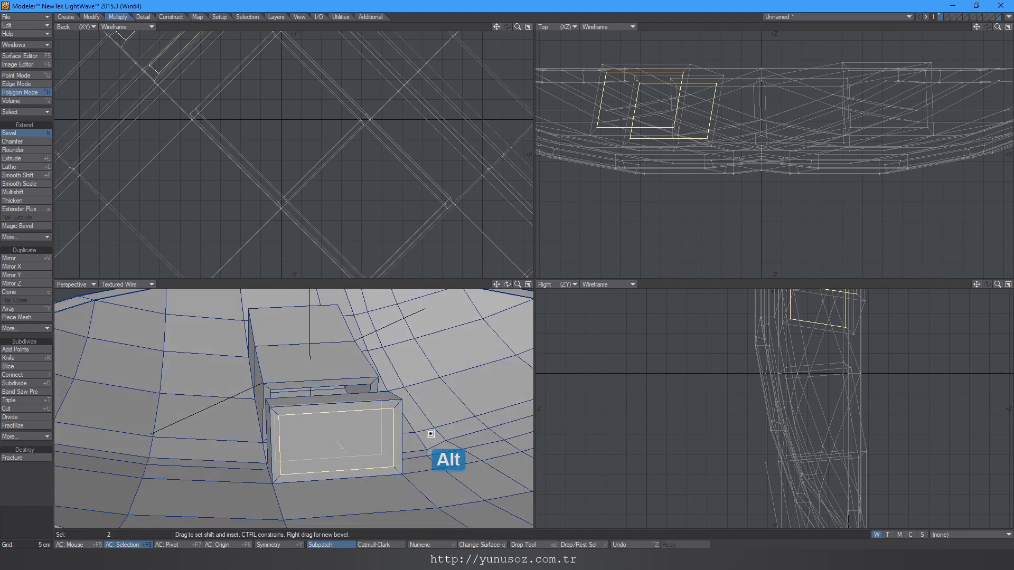
key(alt+t)
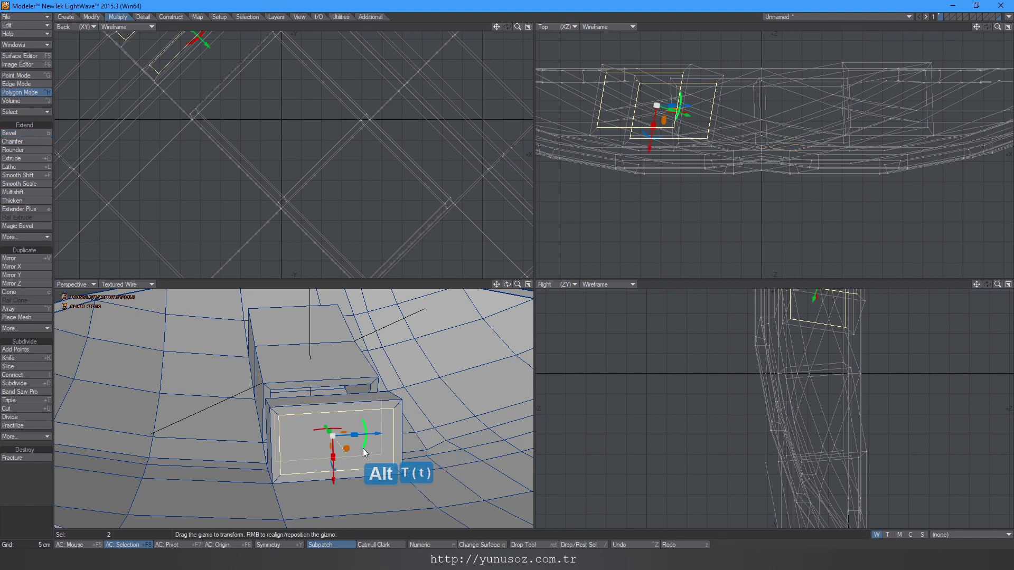
drag(334, 483, 332, 484)
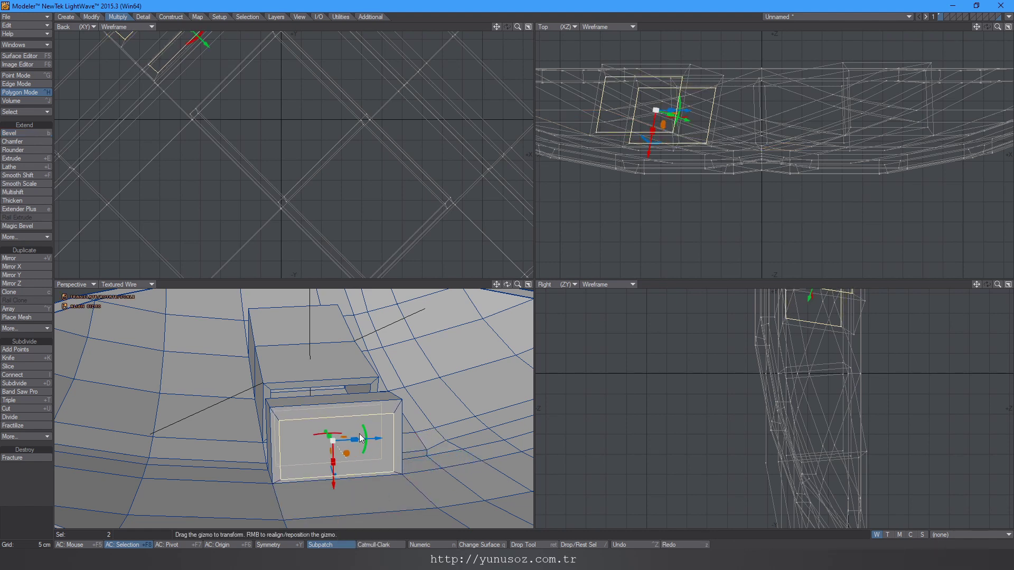
drag(356, 439, 447, 448)
key(space)
Step: Bridge the two inset polygons to cut an opening through the separate block and preview the subdivided mesh
key(ctrl+b)
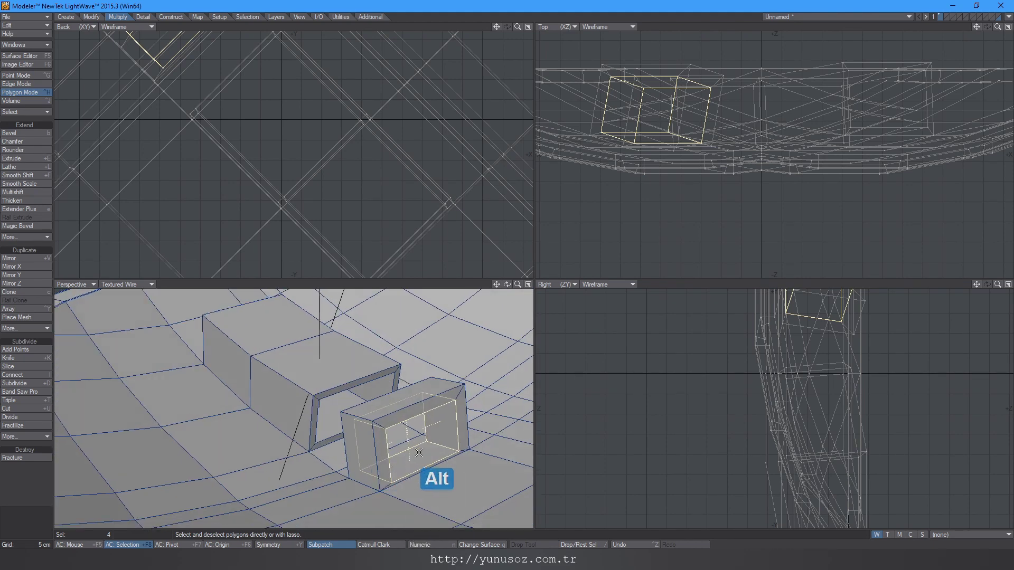
click(621, 353)
key(Tab)
key(Tab)
mouse_move(412, 441)
alt+mouse_down()
mouse_move(384, 446)
mouse_move(400, 446)
alt+mouse_up()
Step: Add edge loops across the legs and crossbar of the hollowed block with Edit Edges and preview the smoothing
key(ctrl+e)
click(362, 403)
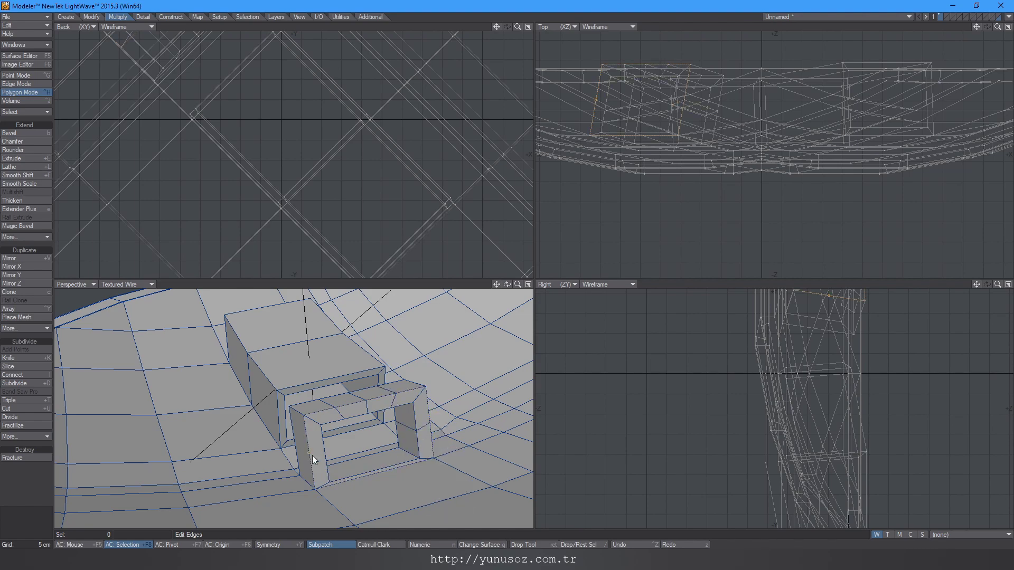
key(Tab)
mouse_move(378, 464)
alt+mouse_down()
mouse_move(402, 443)
mouse_move(338, 418)
mouse_move(384, 438)
mouse_move(328, 426)
mouse_move(401, 428)
mouse_move(284, 409)
mouse_move(361, 461)
alt+mouse_up()
key(Tab)
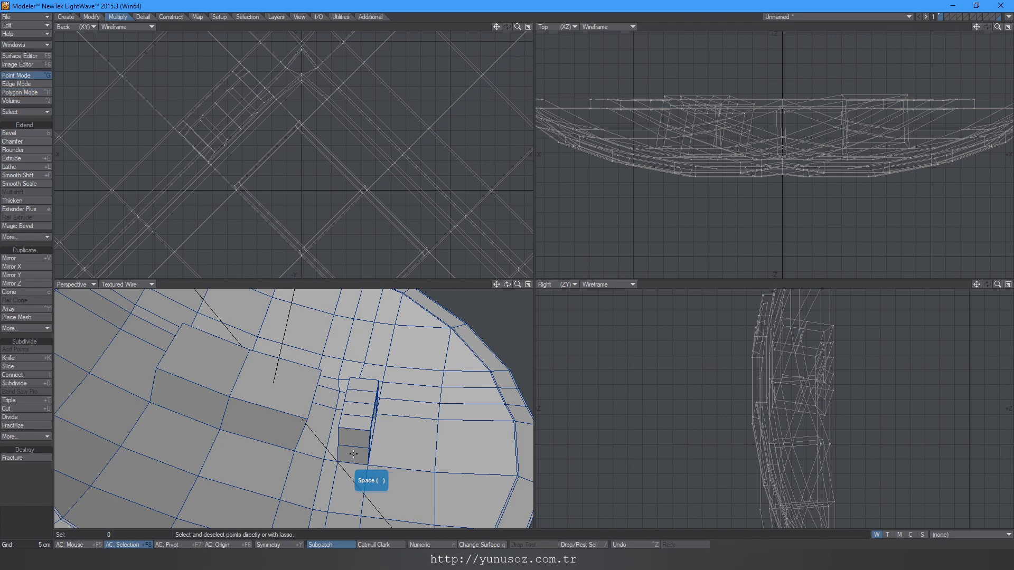
Step: Select all polygons of the hollowed block and adjust its placement slightly beside the box with the transform gizmo
click(353, 455)
shift+click(360, 440)
shift+click(357, 423)
alt+drag(361, 426, 253, 416)
shift+click(280, 416)
shift+click(300, 400)
shift+click(276, 431)
shift+click(292, 444)
shift+click(241, 454)
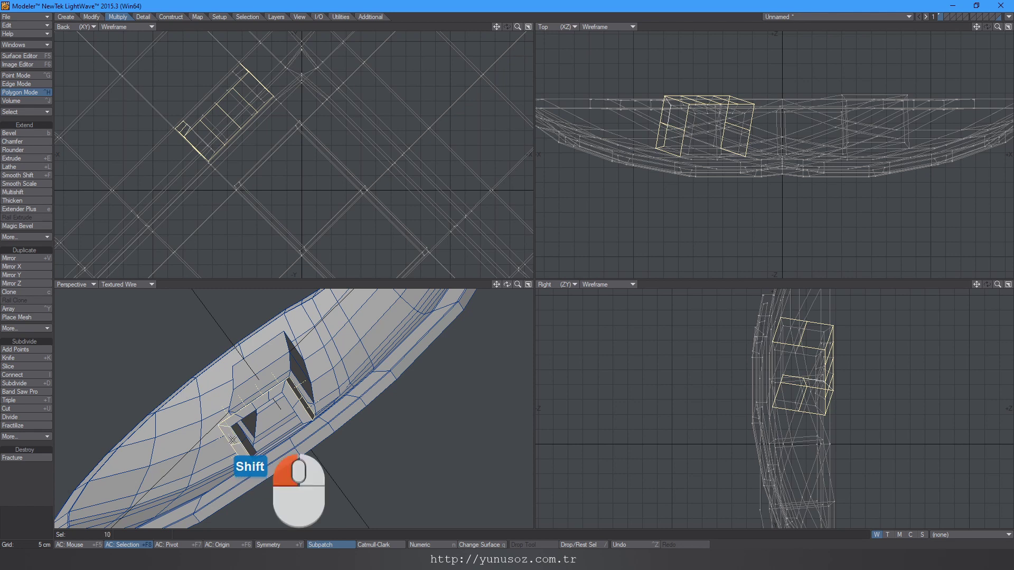
mouse_move(261, 407)
shift+mouse_down()
mouse_move(290, 389)
mouse_move(301, 411)
mouse_move(243, 450)
mouse_move(282, 397)
mouse_move(299, 396)
mouse_move(259, 396)
mouse_move(238, 417)
shift+mouse_up()
shift+click(231, 437)
shift+click(249, 407)
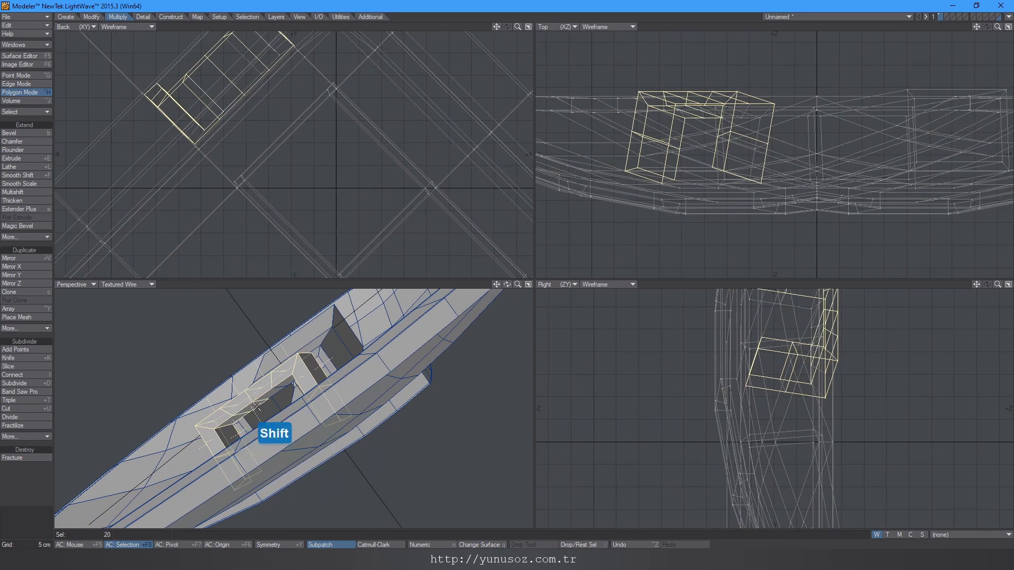
shift+click(284, 387)
alt+drag(292, 382, 381, 374)
shift+click(381, 410)
alt+drag(382, 410, 339, 401)
shift+click(371, 416)
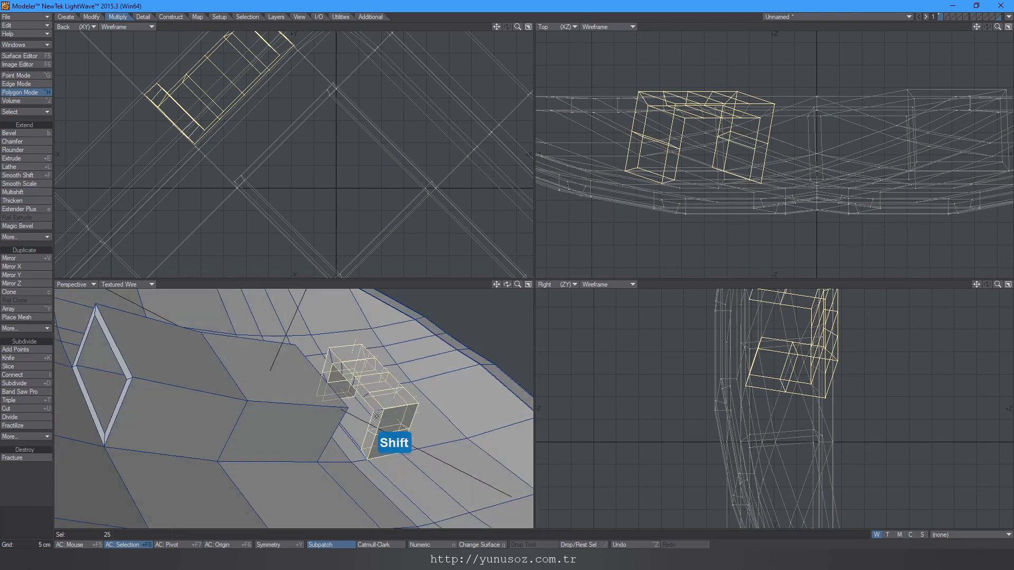
shift+click(364, 393)
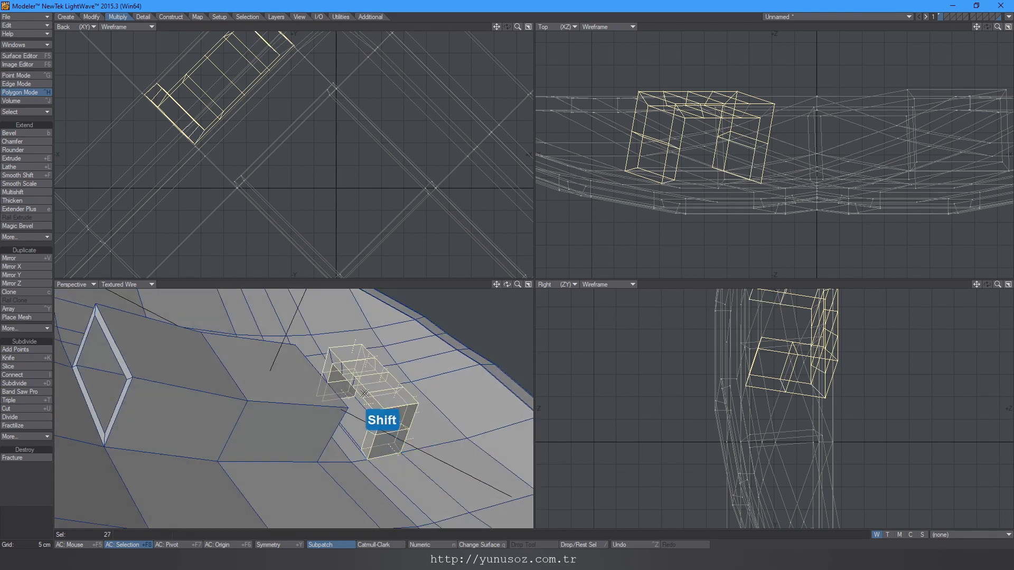
shift+click(336, 370)
alt+drag(326, 387, 359, 364)
shift+click(330, 378)
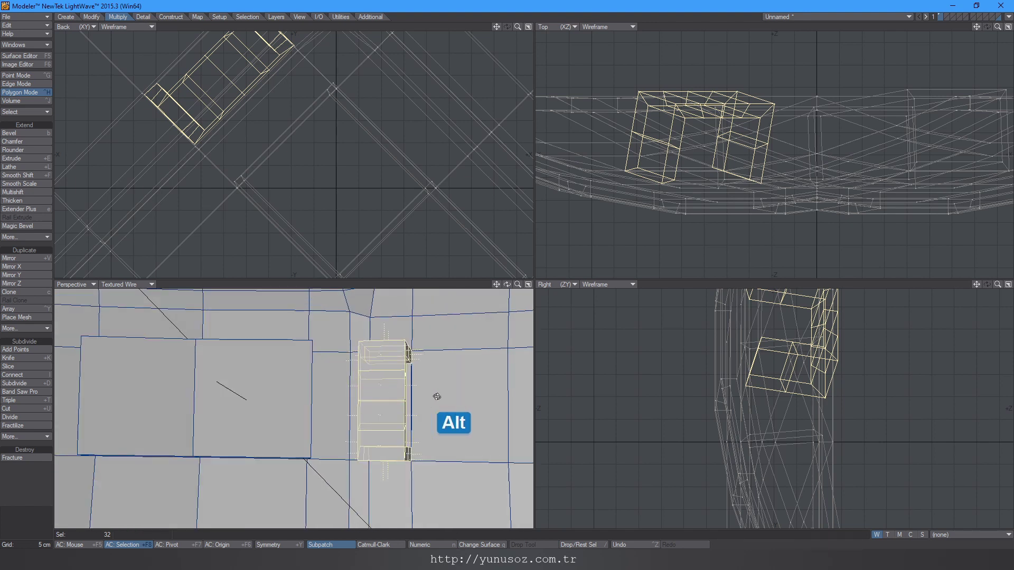
key(alt+t)
mouse_move(403, 407)
mouse_down()
mouse_move(365, 404)
mouse_move(434, 359)
mouse_move(394, 379)
mouse_move(394, 397)
mouse_up()
key(space)
click(435, 396)
click(621, 382)
key(Tab)
key(Tab)
Step: Move the four underside polygons of the hollowed block's crossbar toward the shell to thicken the crossbar
alt+drag(341, 416, 256, 395)
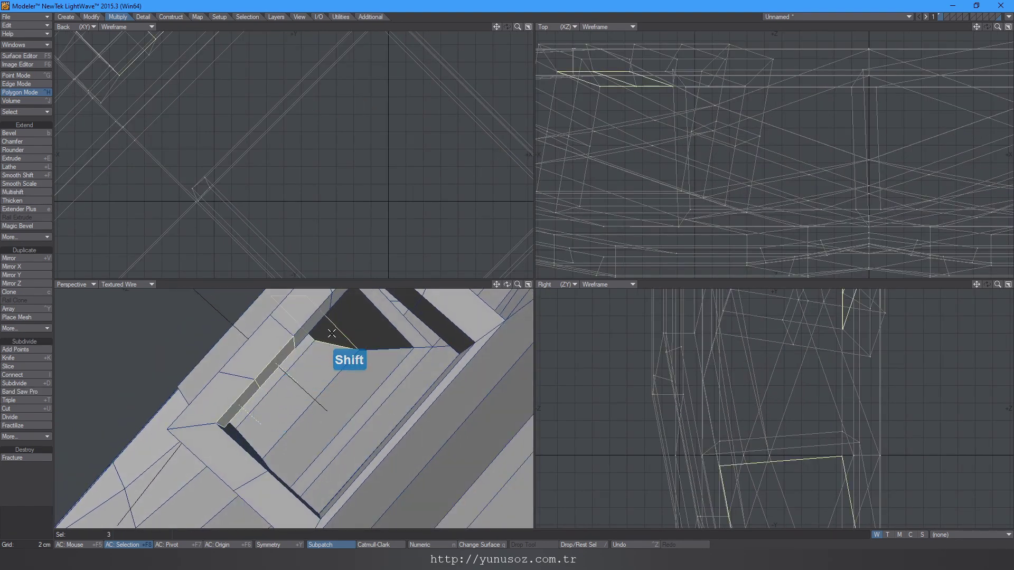
shift+click(339, 295)
key(a)
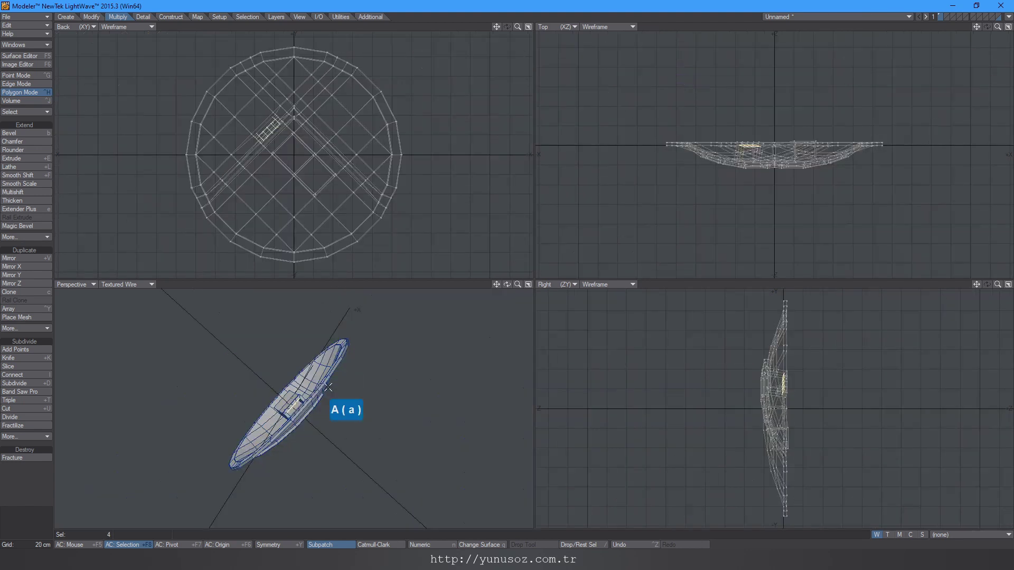
alt+drag(260, 379, 346, 410)
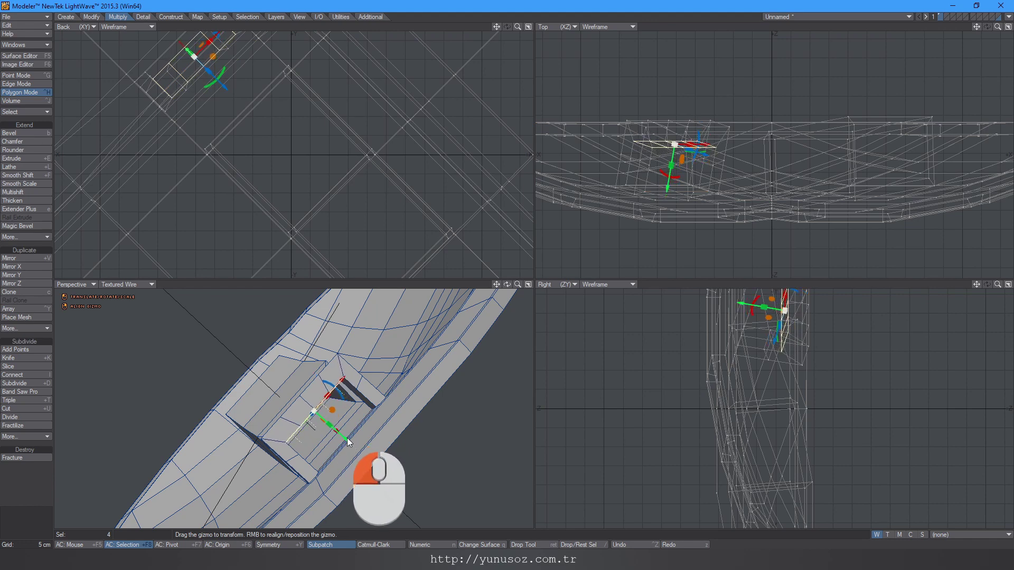
click(413, 454)
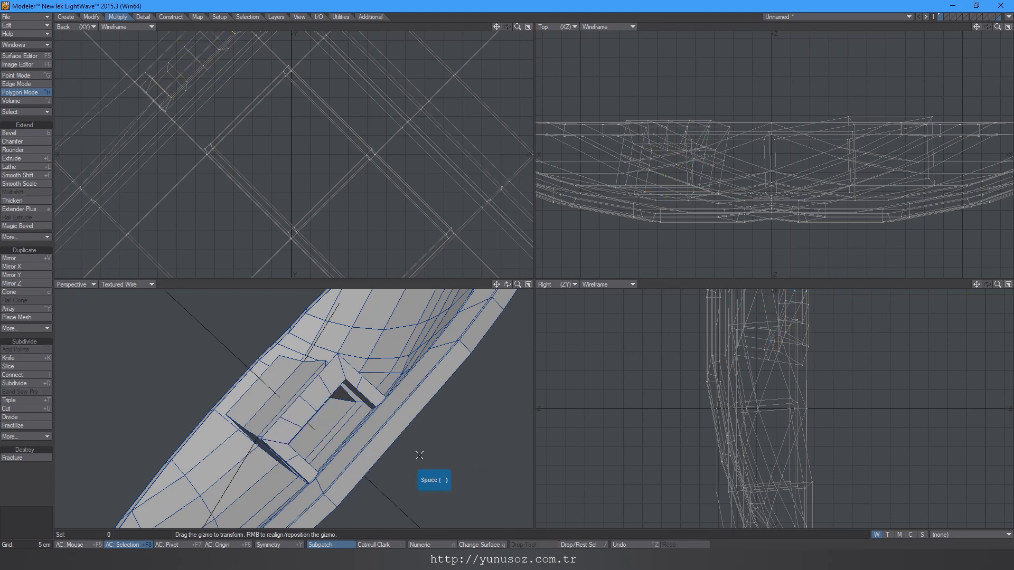
Step: Smooth the whole model as subpatches and enlarge the perspective view to inspect the complete shell
key(Tab)
alt+drag(257, 419, 325, 407)
key(Tab)
ctrl+alt+drag(247, 371, 325, 356)
key(Tab)
key(a)
key(s)
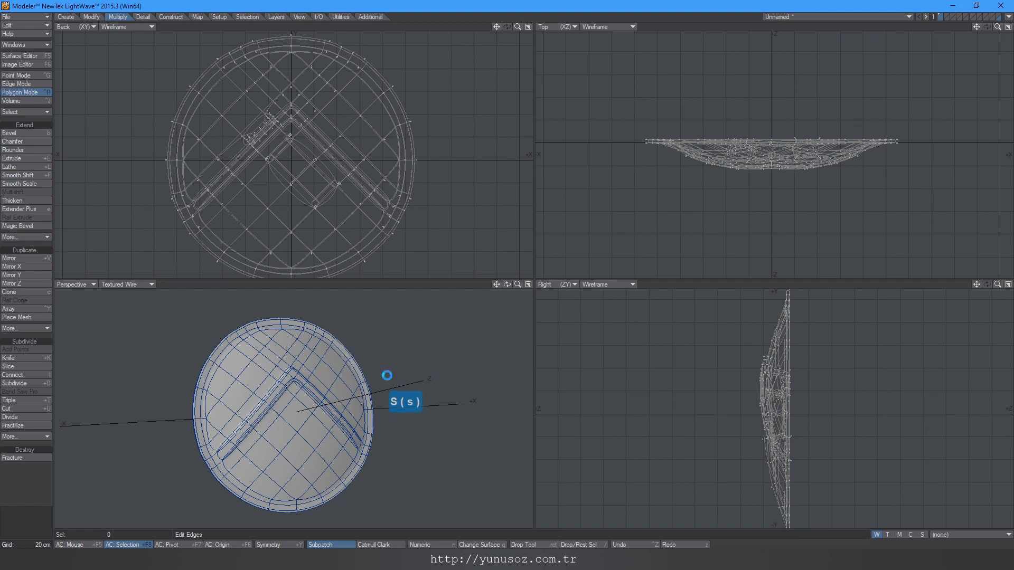
click(476, 280)
key(KP_0)
alt+drag(547, 317, 563, 280)
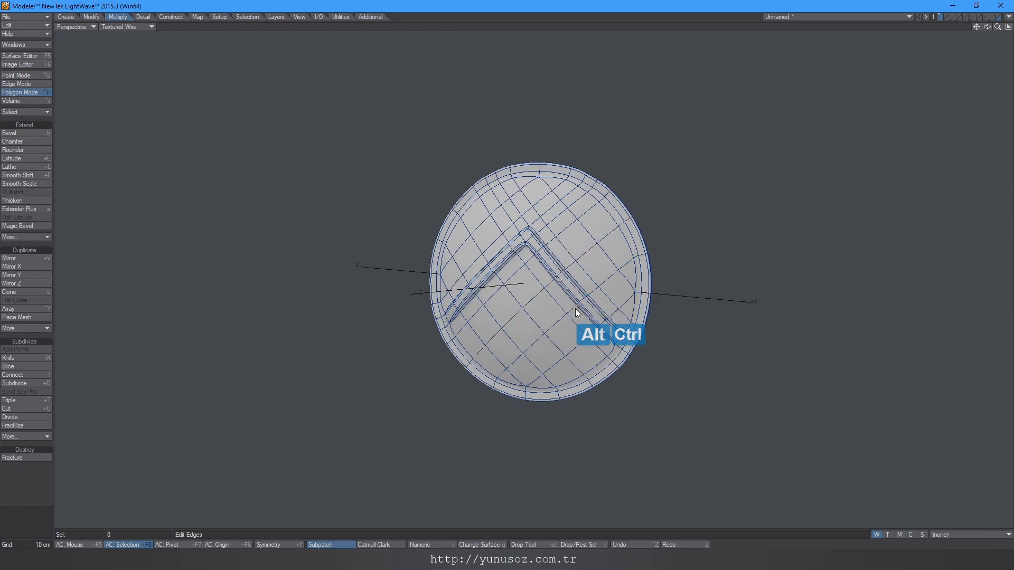
Step: Rest the model on the ground along the Y axis, centred on X, Y and Z, with positive sense
key(F3)
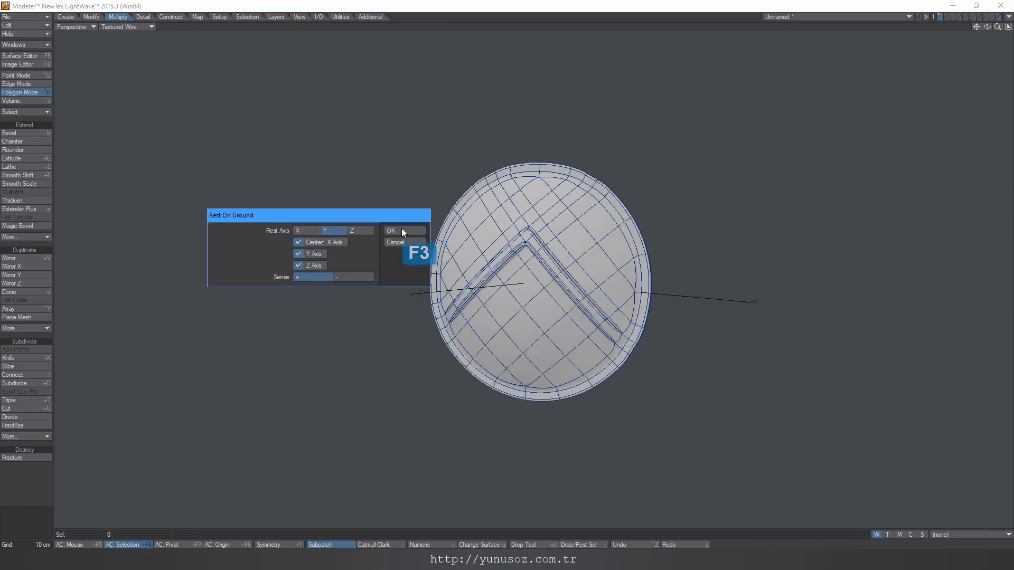
click(402, 230)
alt+drag(459, 243, 523, 276)
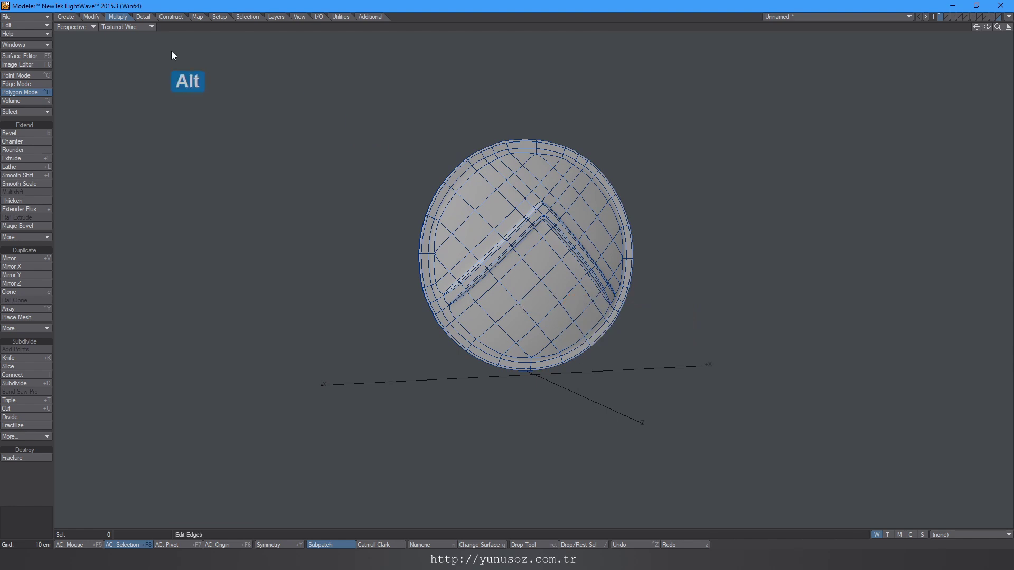
Step: Switch the perspective view's shading to Texture and inspect the shell and its chevron from several angles
click(143, 28)
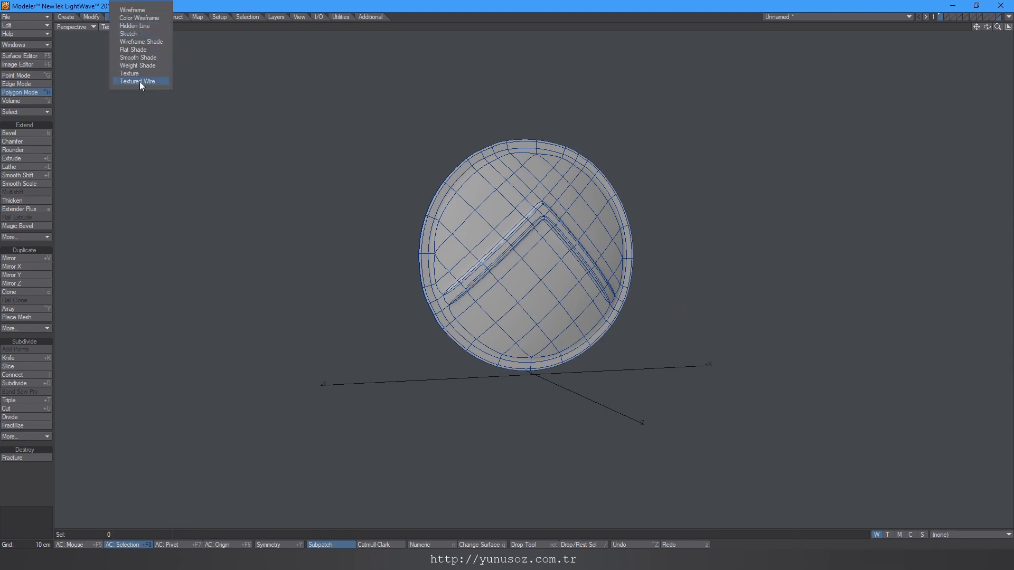
click(139, 75)
alt+drag(342, 158, 574, 261)
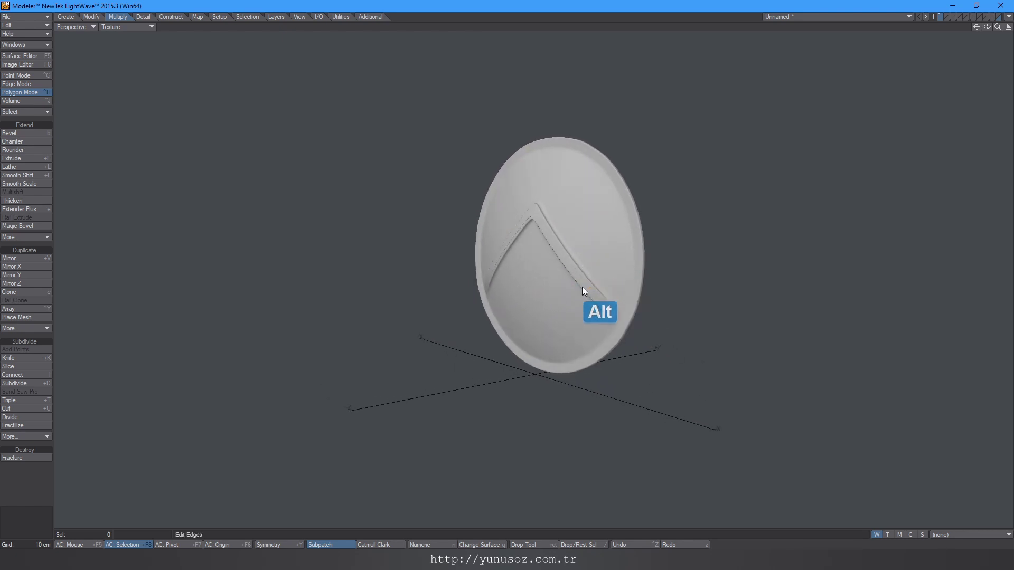
alt+drag(566, 314, 574, 336)
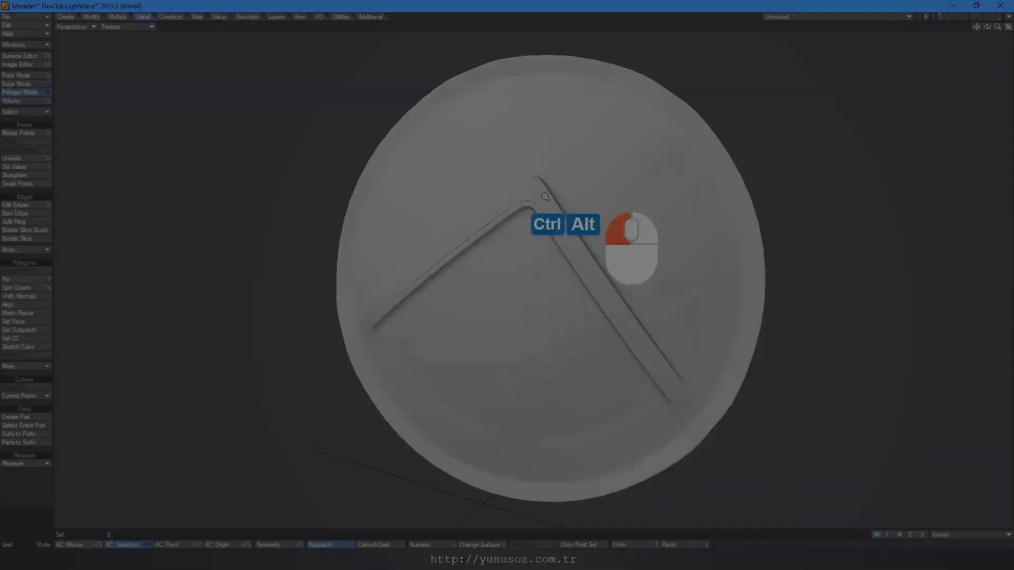
Step: Select the eight long, narrow polygons running along both arms of the chevron on the shell's front
ctrl+alt+drag(618, 206, 570, 152)
click(651, 99)
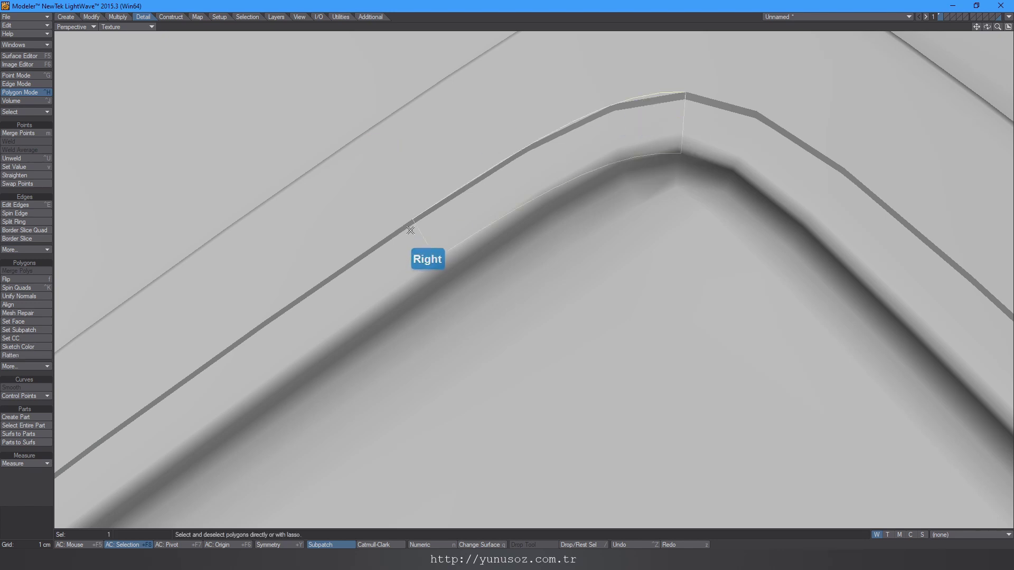
ctrl+alt+drag(409, 227, 309, 306)
shift+click(200, 366)
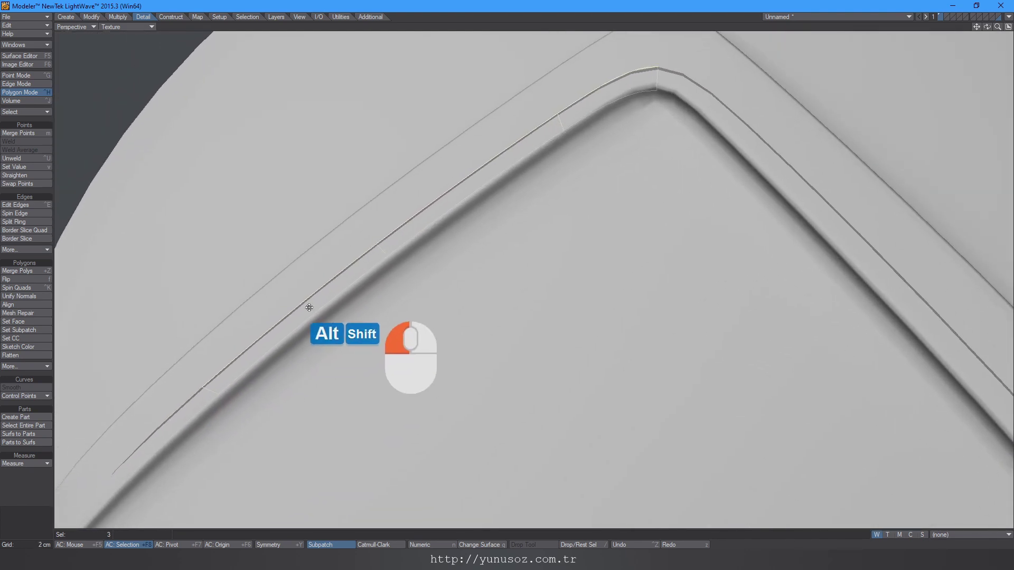
ctrl+alt+drag(216, 383, 233, 362)
ctrl+alt+drag(180, 393, 233, 365)
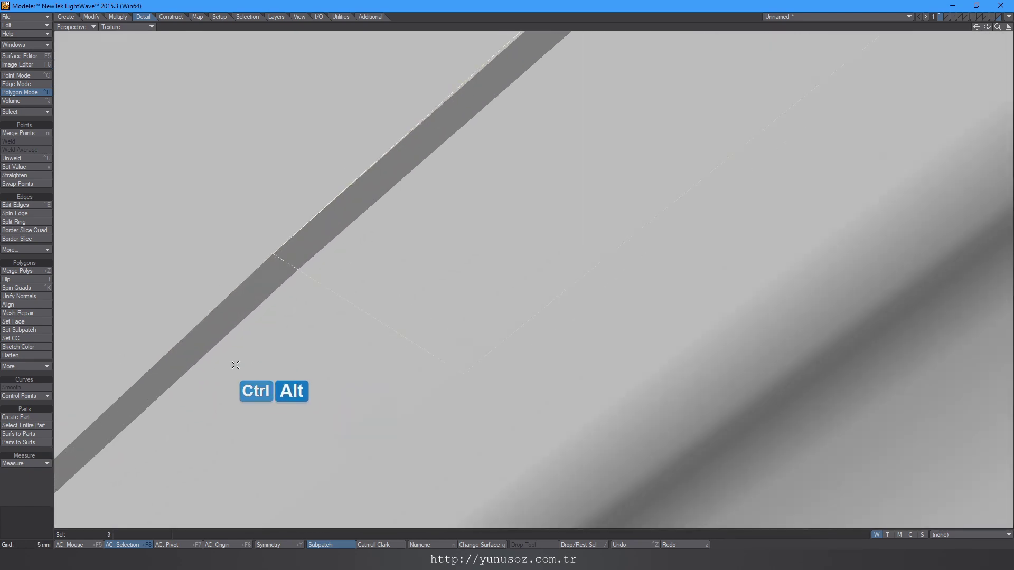
shift+click(225, 315)
ctrl+alt+drag(225, 314, 428, 124)
shift+click(421, 154)
shift+click(501, 165)
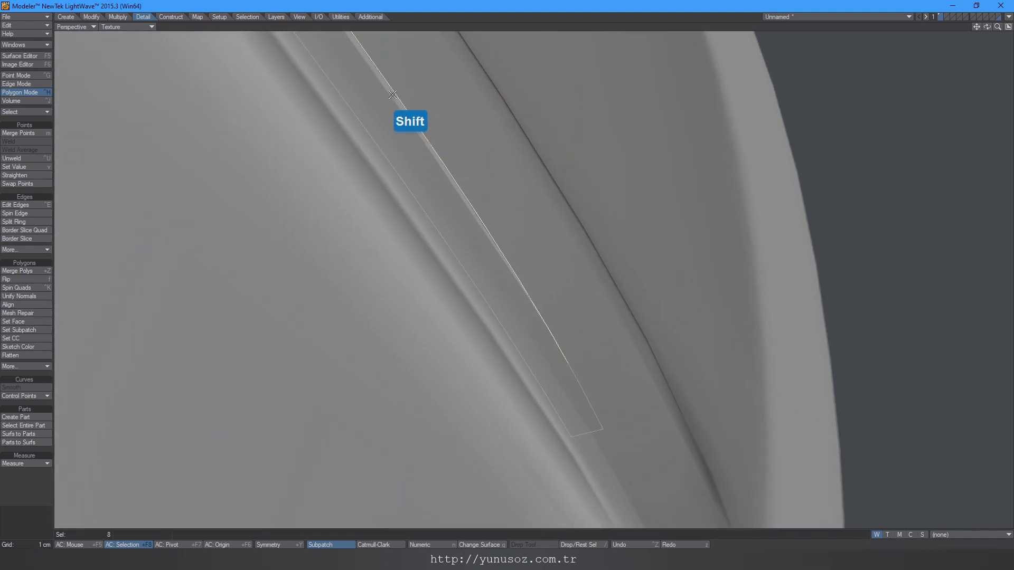
Step: Assign all polygons of the model a surface named "smooth" with Smoothing enabled, leaving nothing selected
ctrl+alt+drag(353, 239, 560, 225)
key(/)
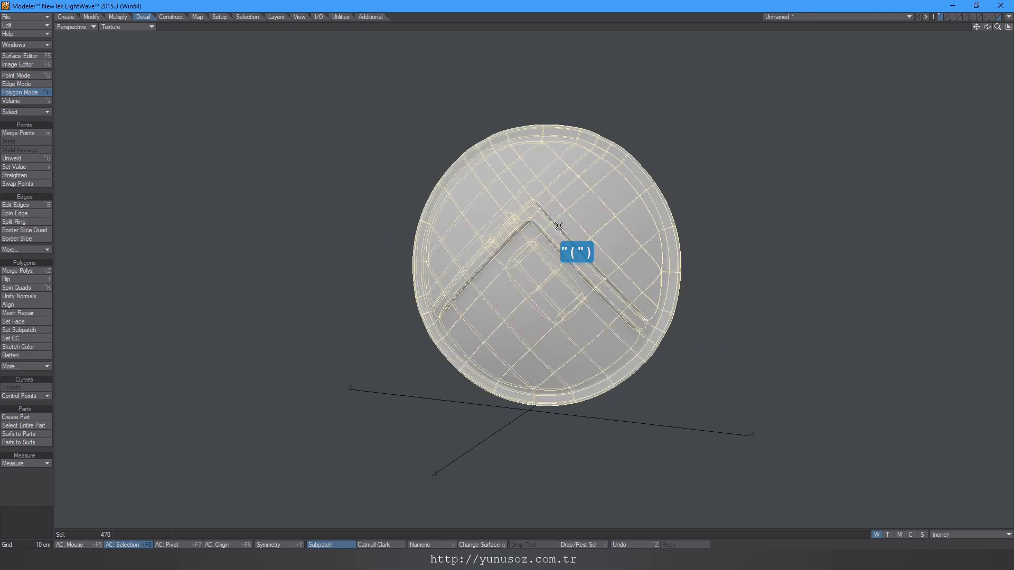
key(q)
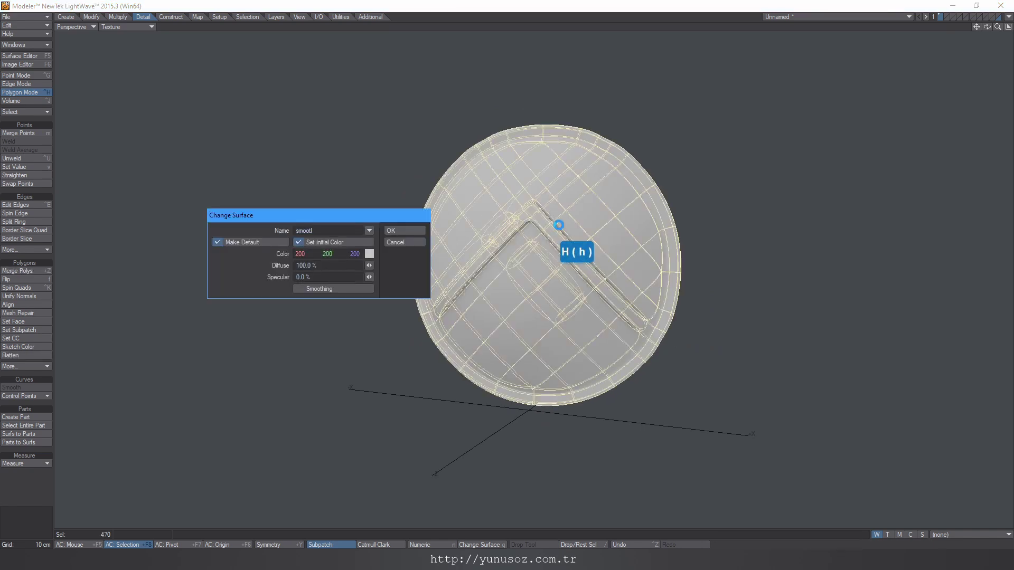
text(smooth)
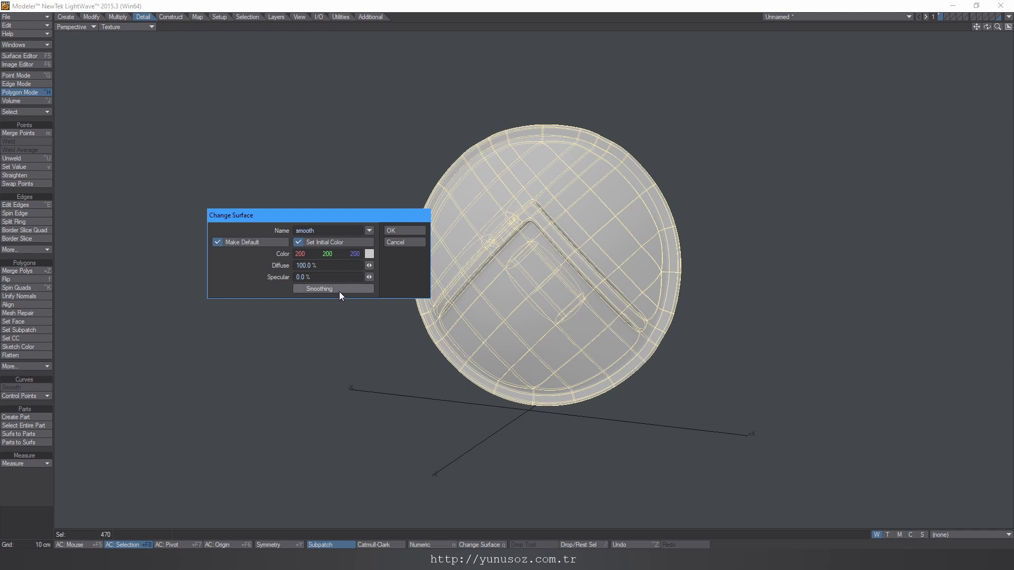
click(340, 291)
click(402, 231)
key(/)
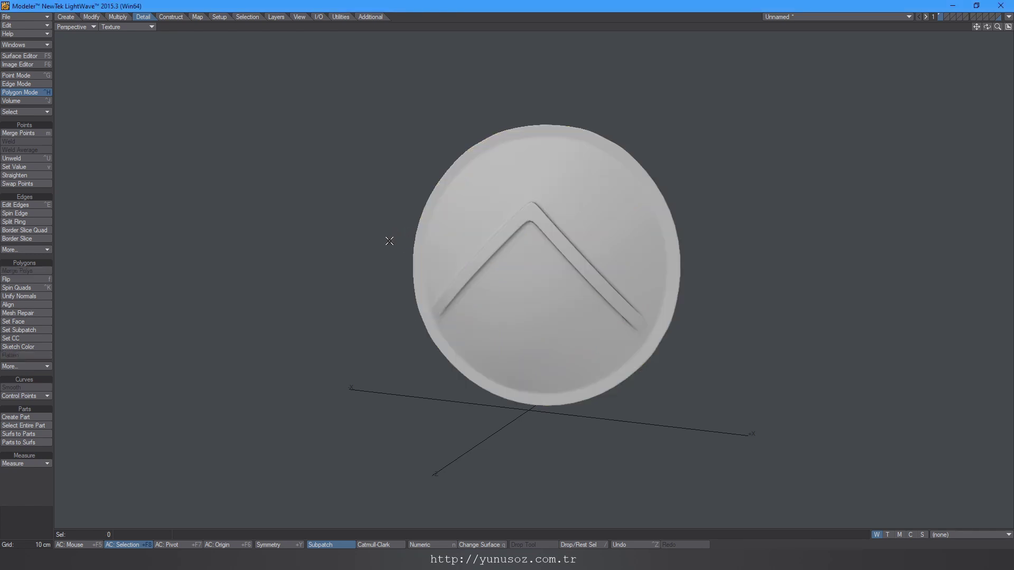
Step: Apply the mottled dark orange-brown preset from the built-in Metal library to the smooth surface, and close the surface windows
key(F5)
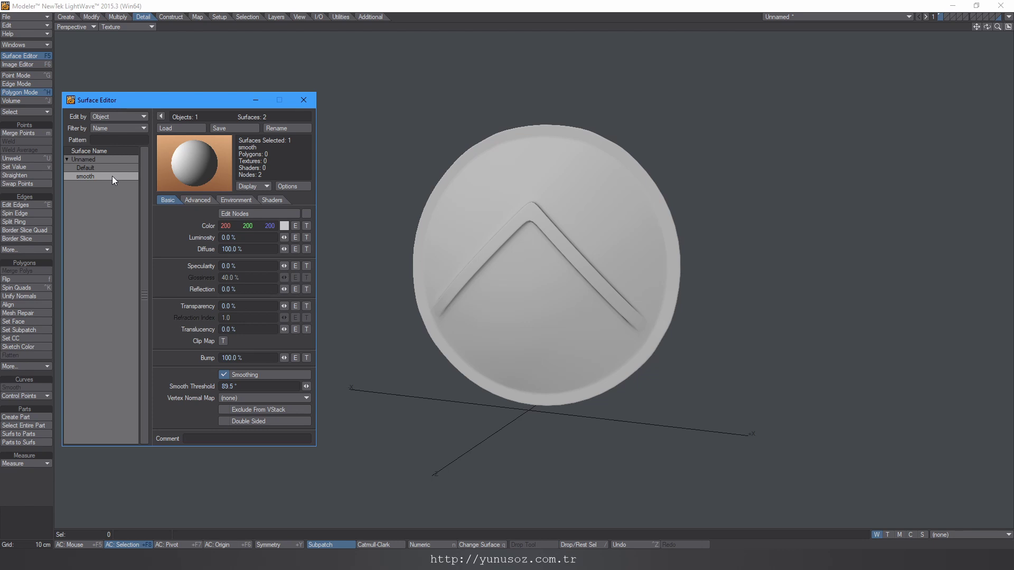
key(F9)
click(749, 110)
click(750, 110)
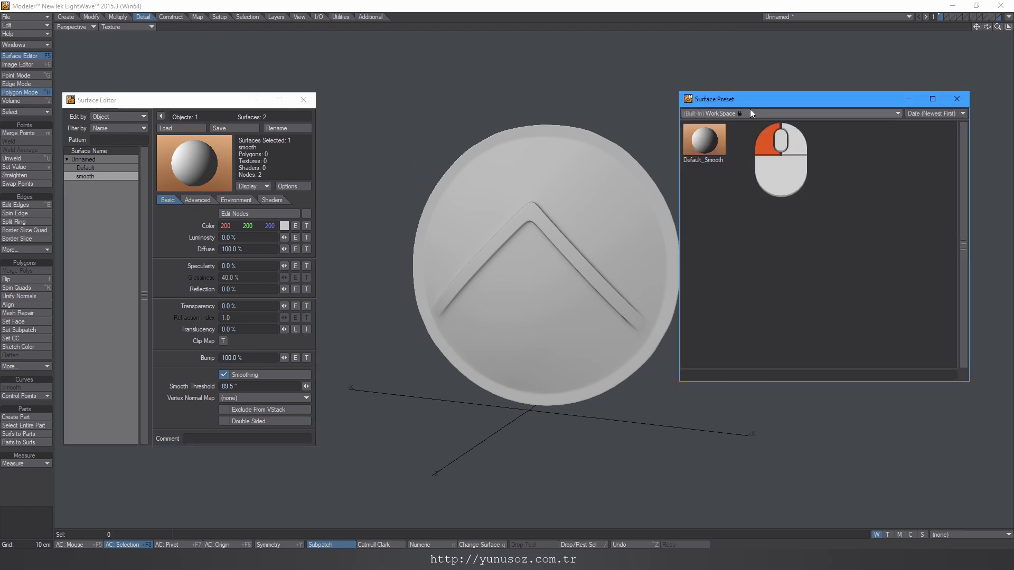
click(752, 156)
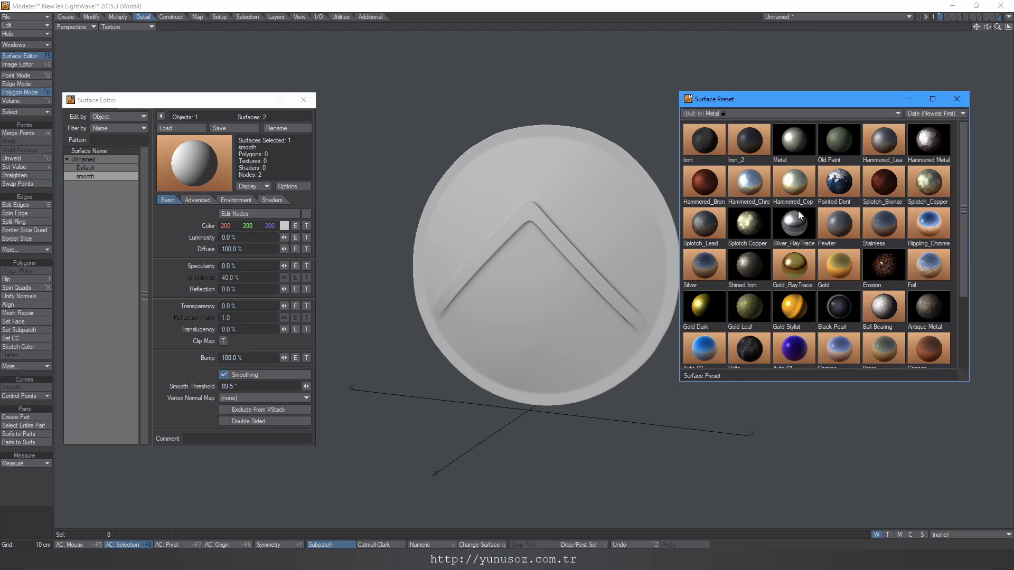
scroll(829, 241, down, 1)
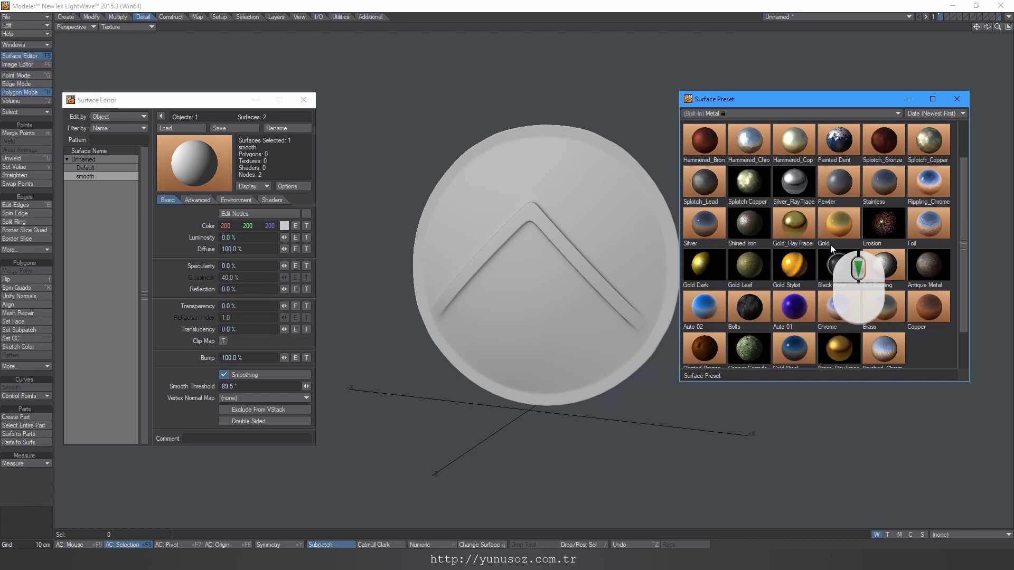
double_click(713, 349)
click(283, 233)
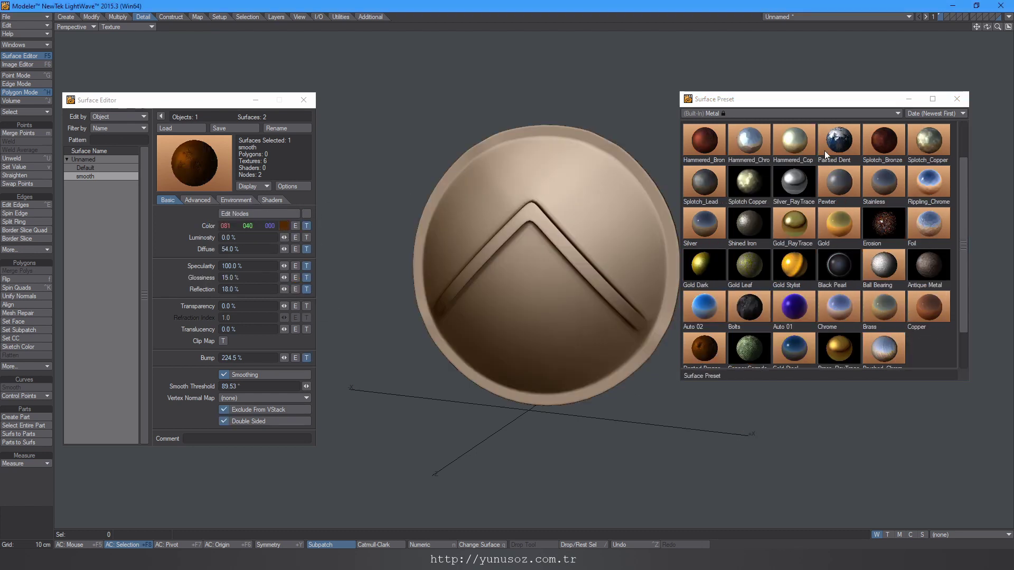
click(957, 100)
click(305, 102)
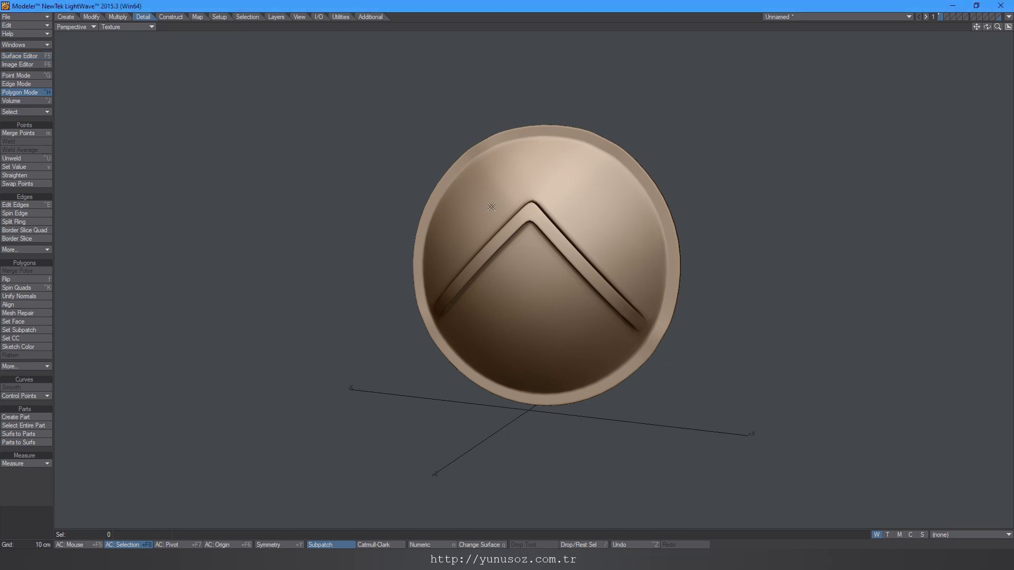
mouse_move(585, 227)
alt+mouse_down()
mouse_move(607, 208)
mouse_move(595, 216)
alt+mouse_up()
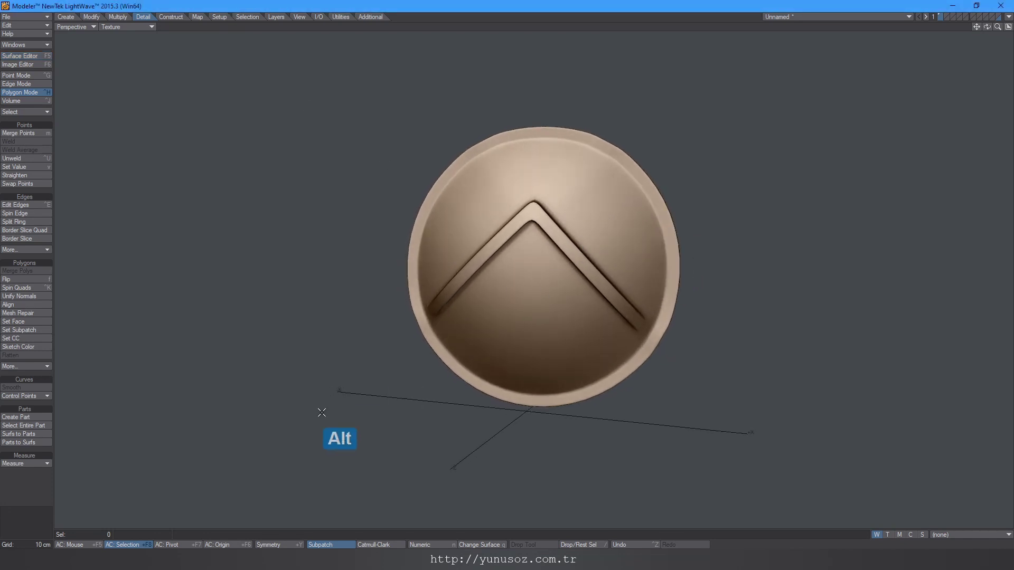